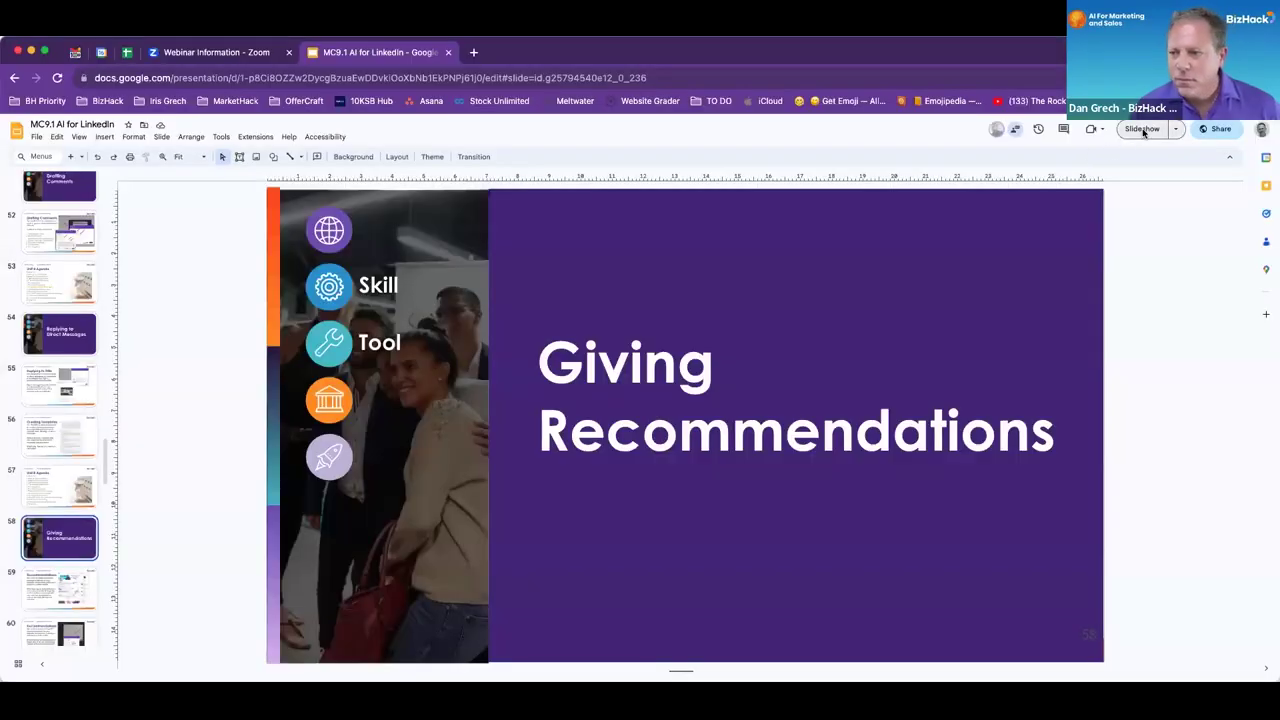
Step: Start presenting the Google Slides deck full-screen
left_click(1142, 129)
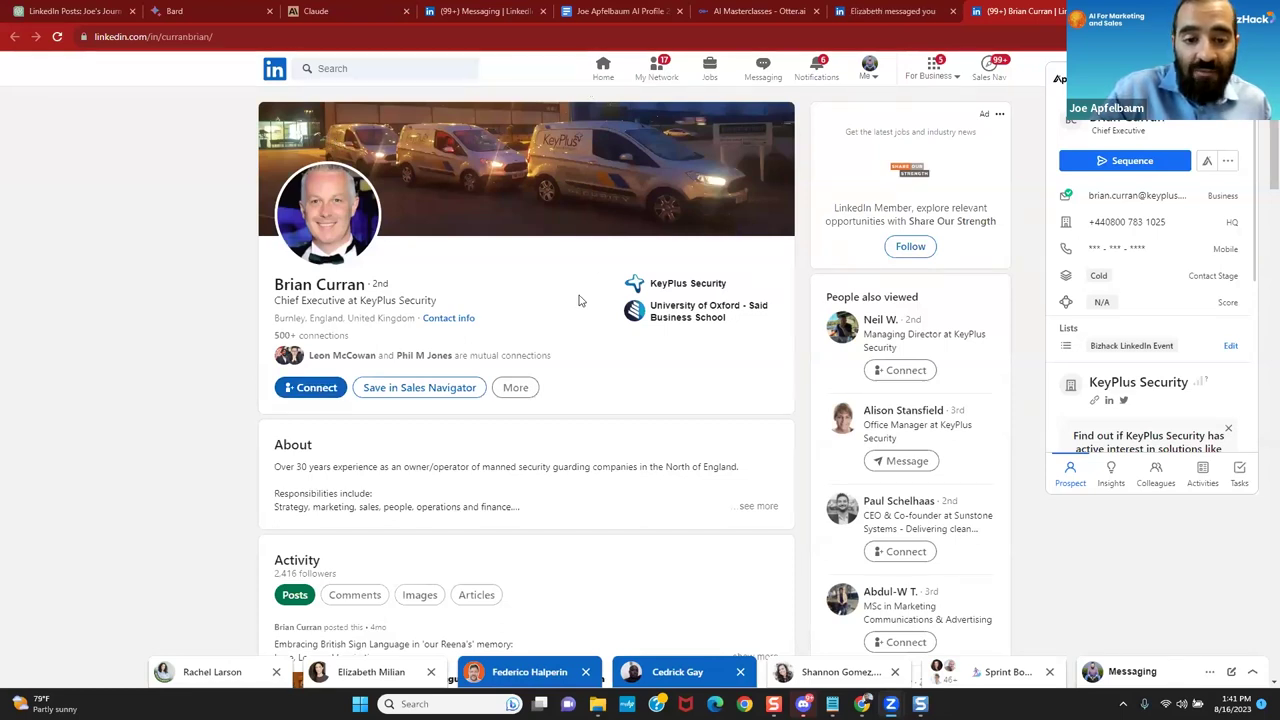
Step: Check the current profile's More menu, then switch to the attorney's profile and reload it
left_click(515, 387)
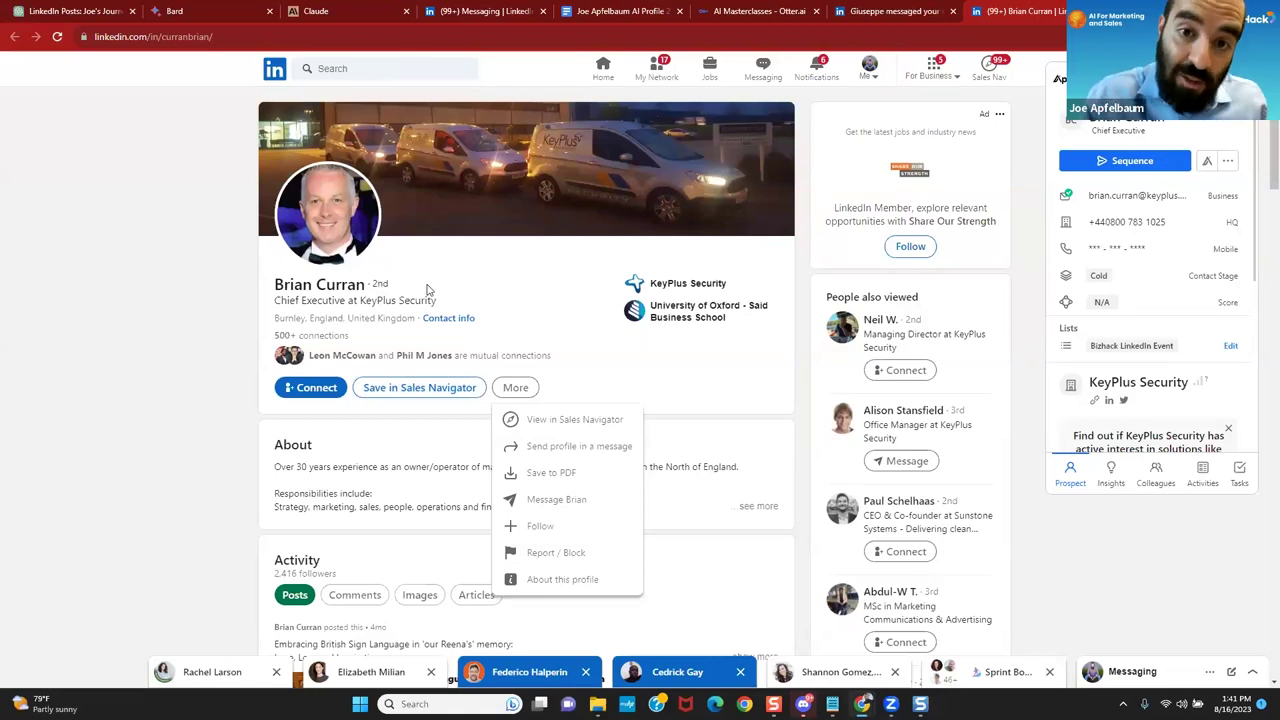
left_click(886, 8)
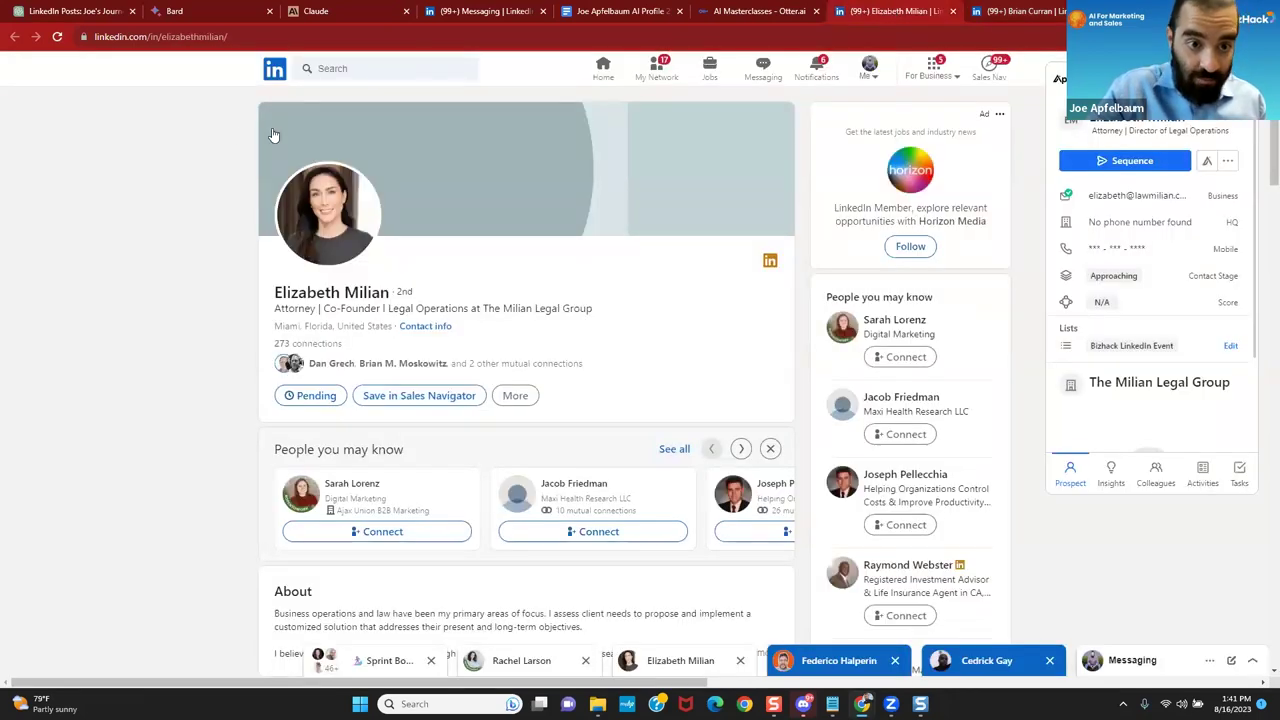
left_click(57, 37)
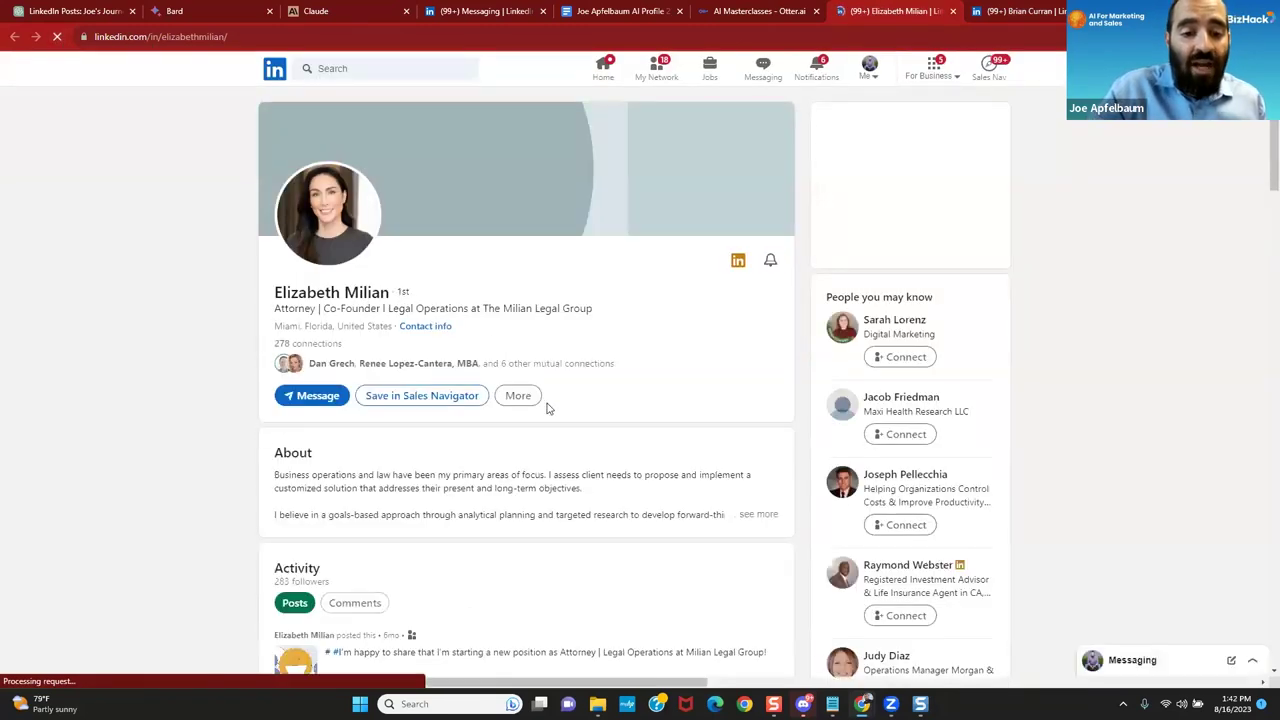
Step: Open a new recommendation form for the now-connected attorney from her More menu
scroll(510, 390, "down", 1)
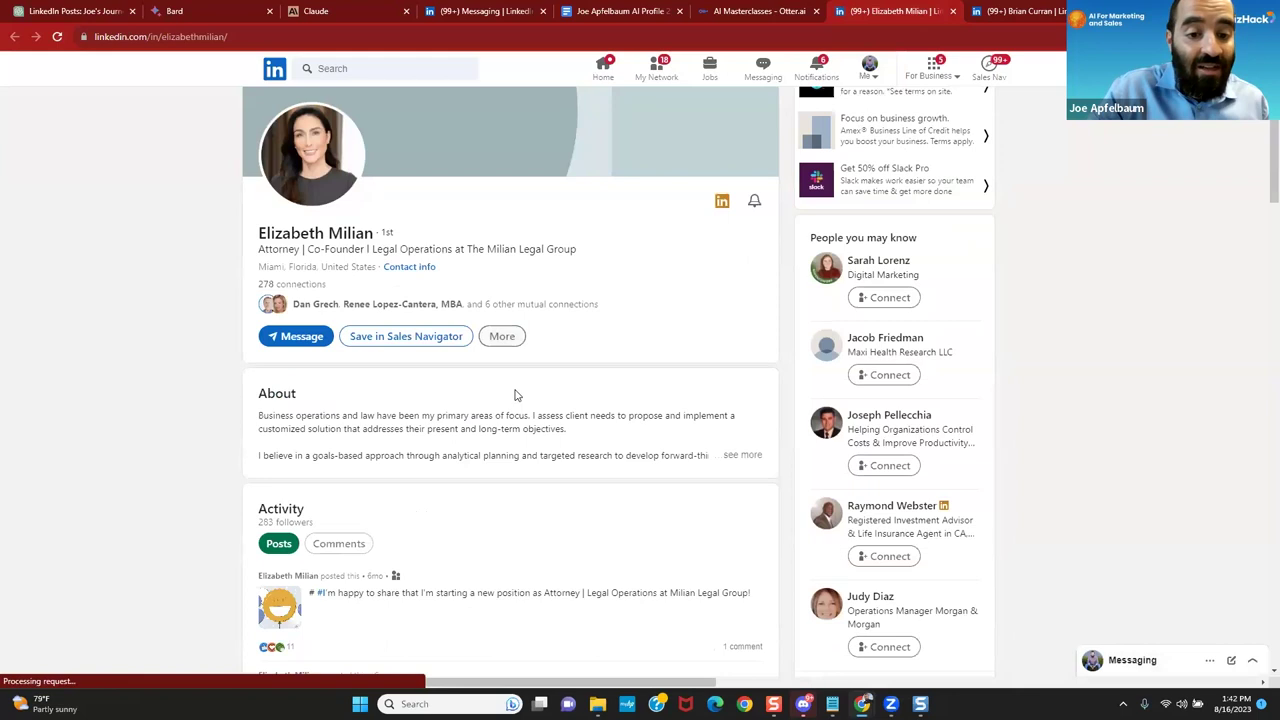
left_click(499, 337)
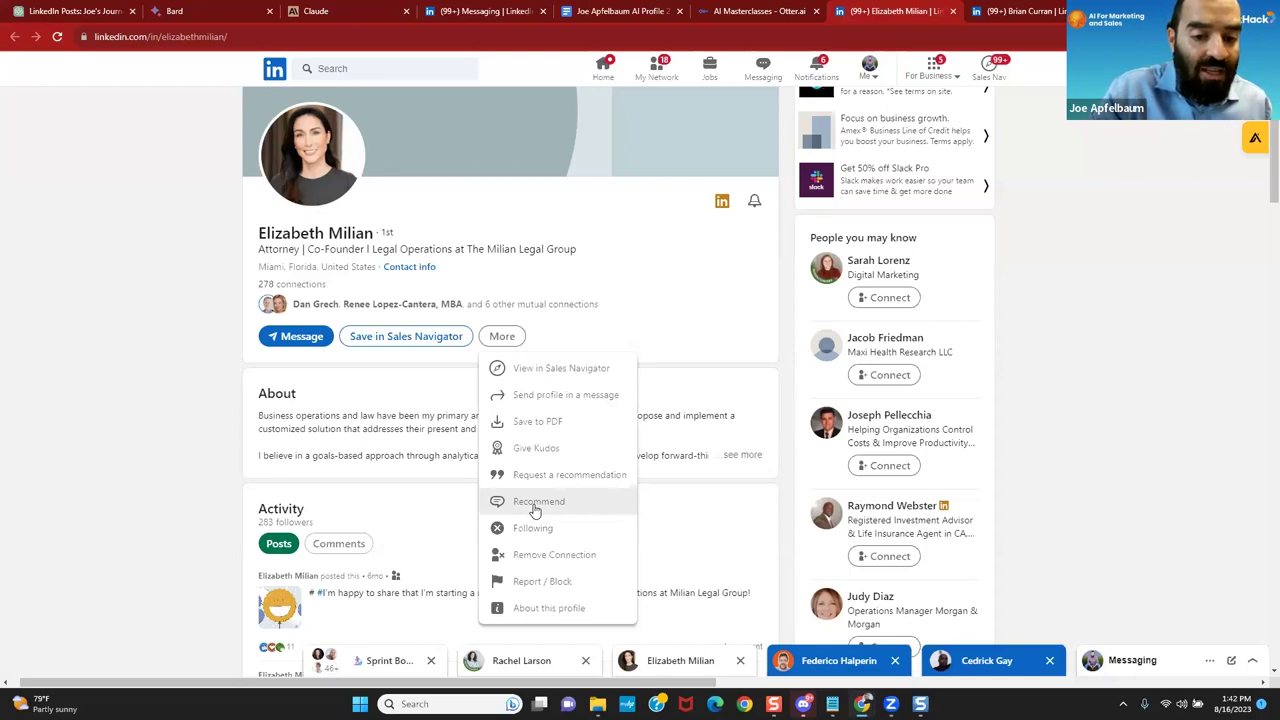
left_click(535, 505)
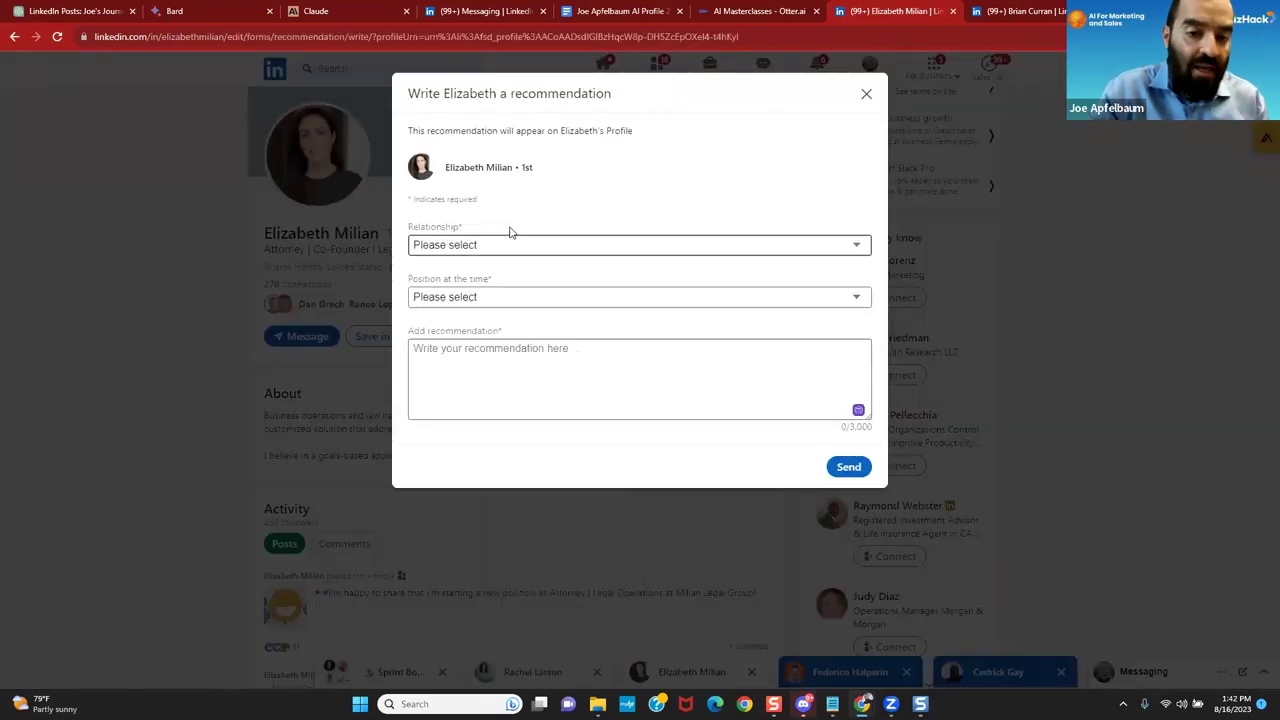
Step: Browse the relationship and position lists, try evyAI, and dismiss the missing-fields warning
left_click(480, 246)
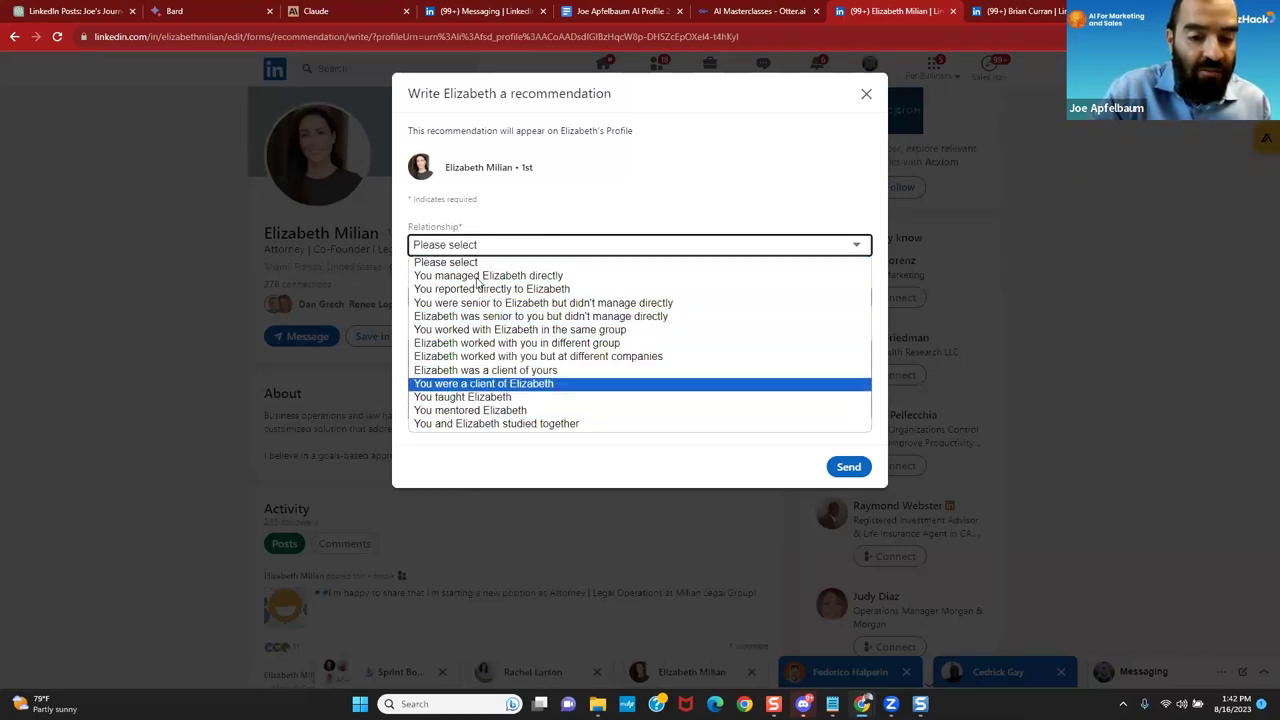
left_click(533, 191)
left_click(486, 296)
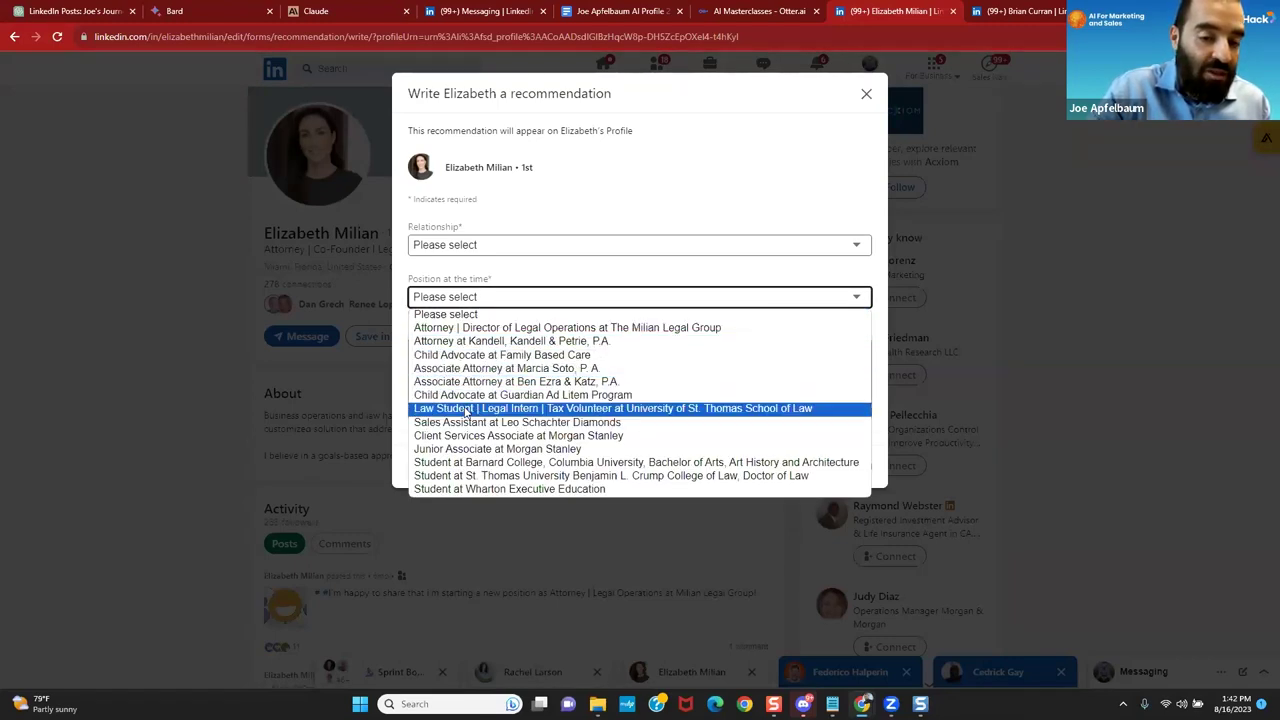
left_click(540, 244)
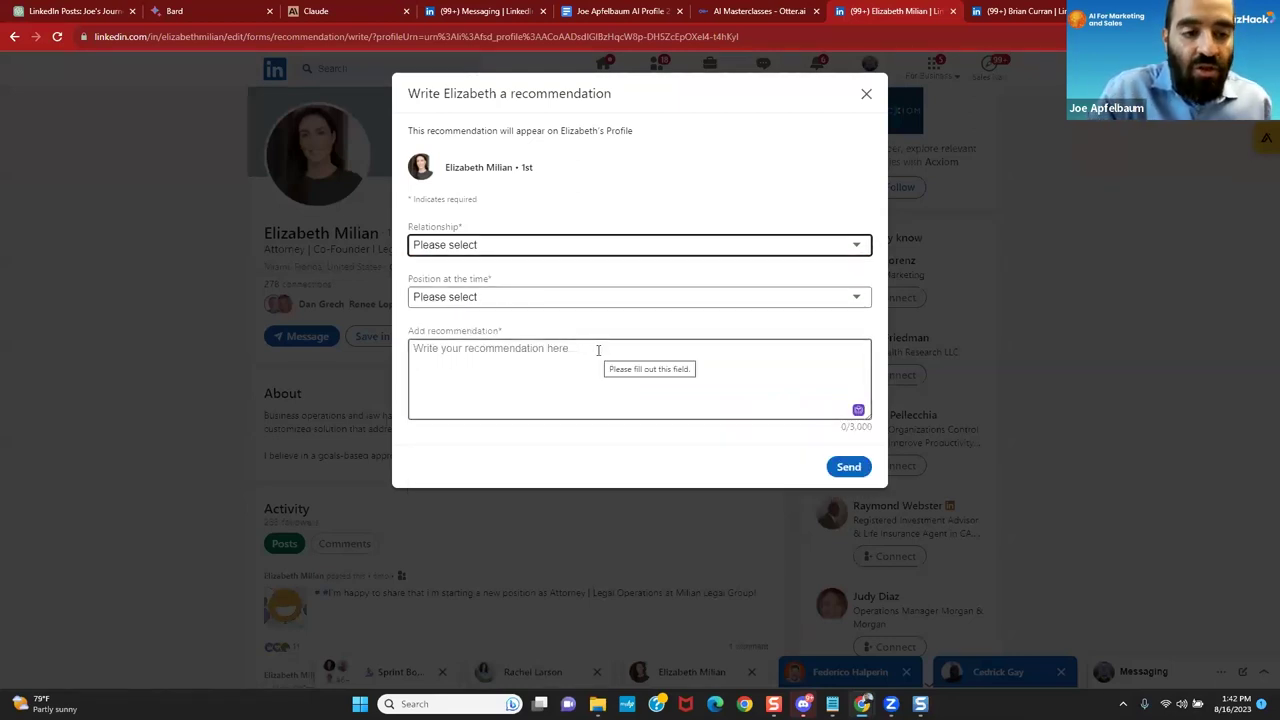
left_click(858, 411)
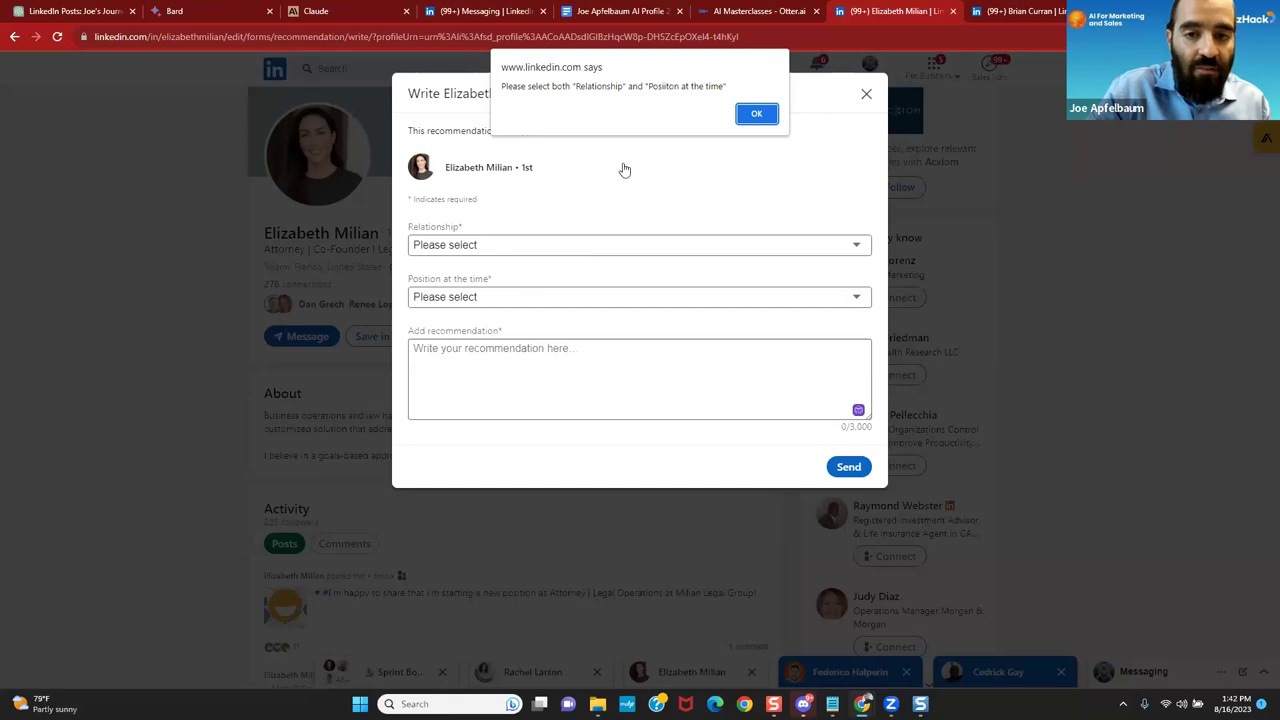
left_click(750, 108)
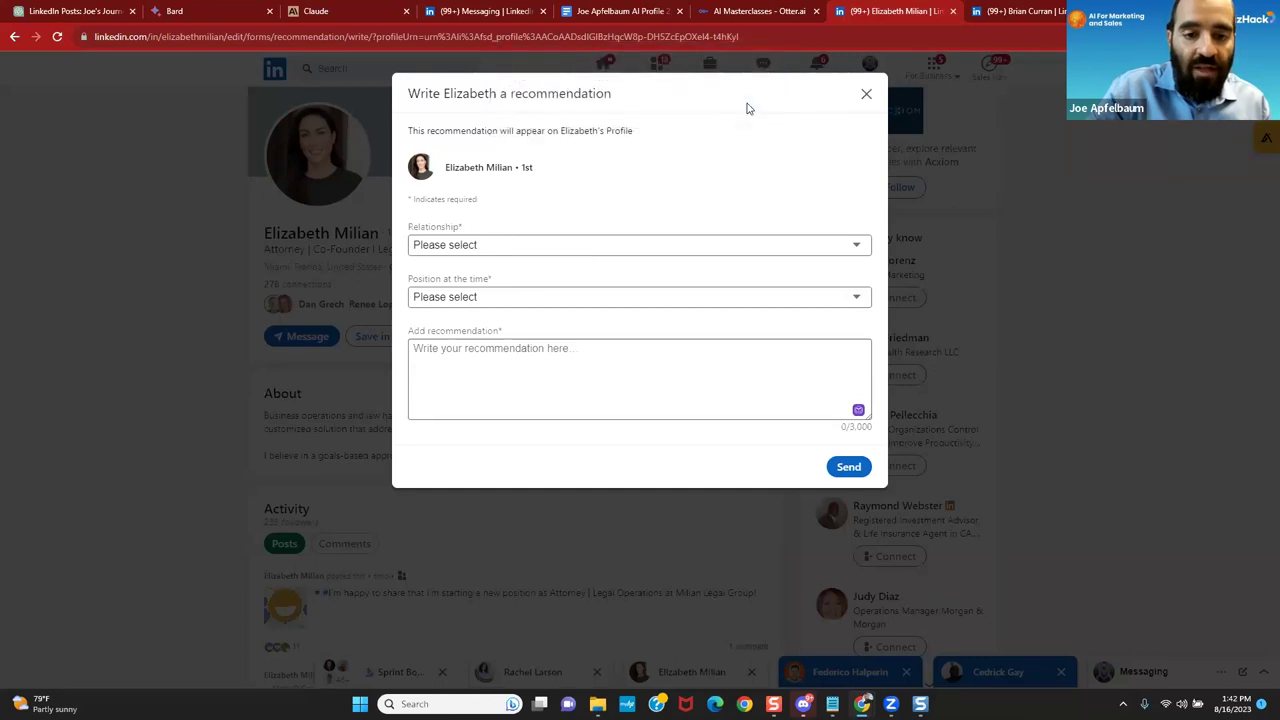
Step: Set relationship to client and position to Director of Legal Operations, then launch evyAI
left_click(517, 250)
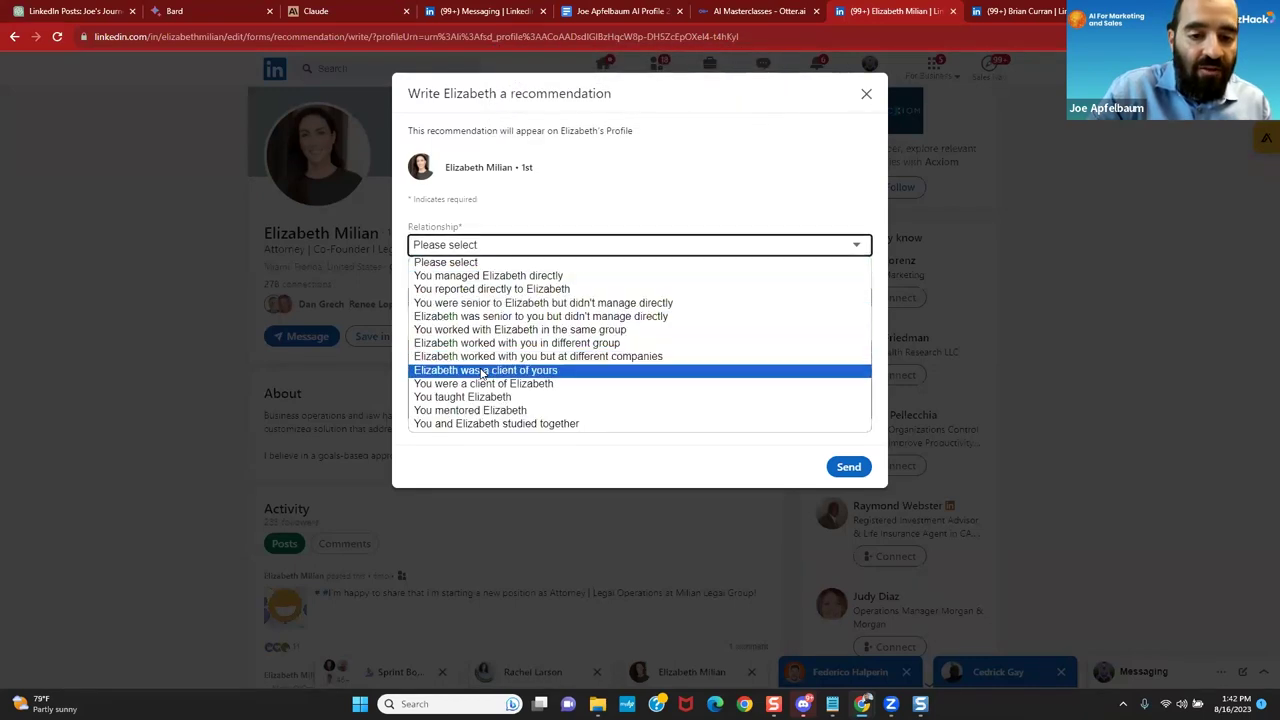
left_click(484, 370)
left_click(526, 297)
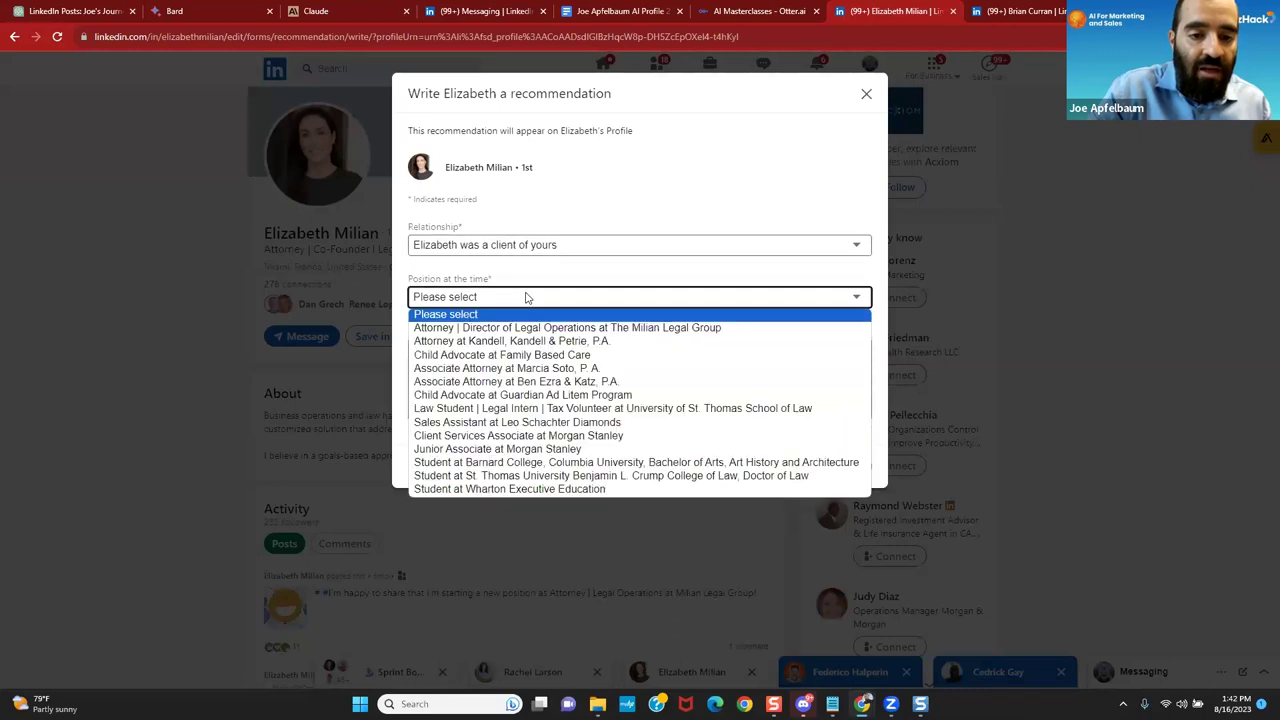
left_click(510, 328)
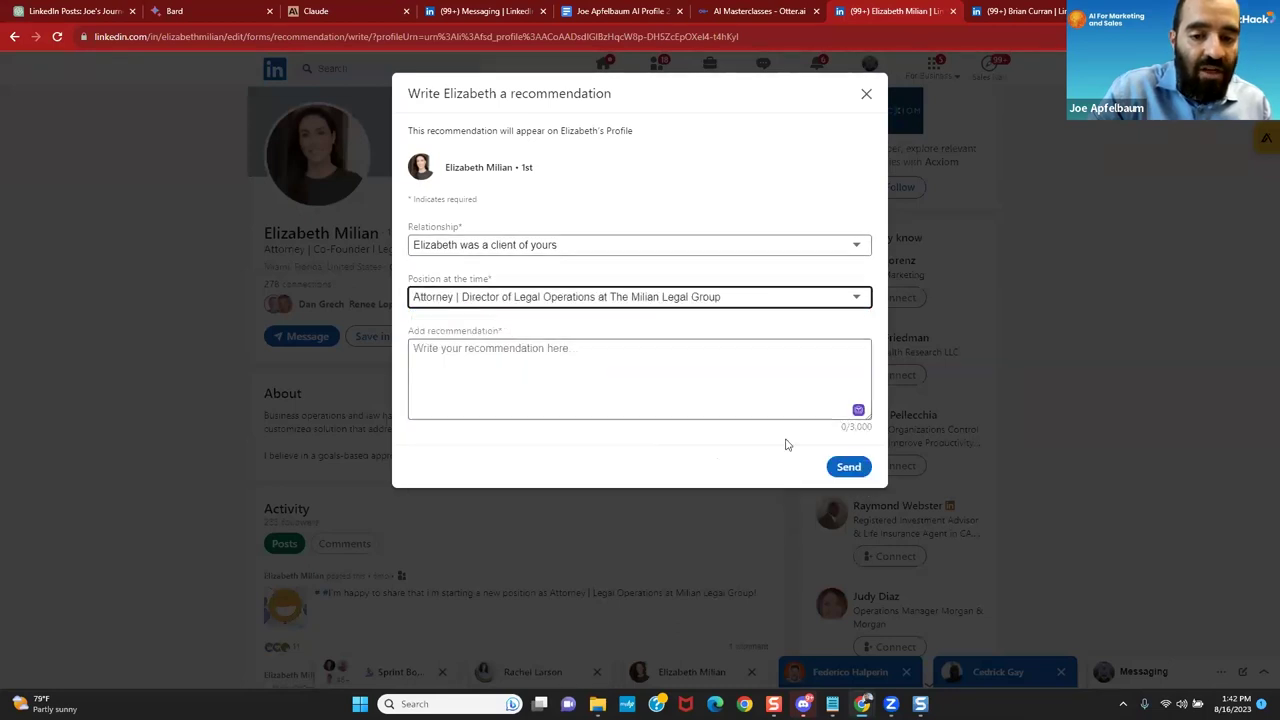
left_click(859, 411)
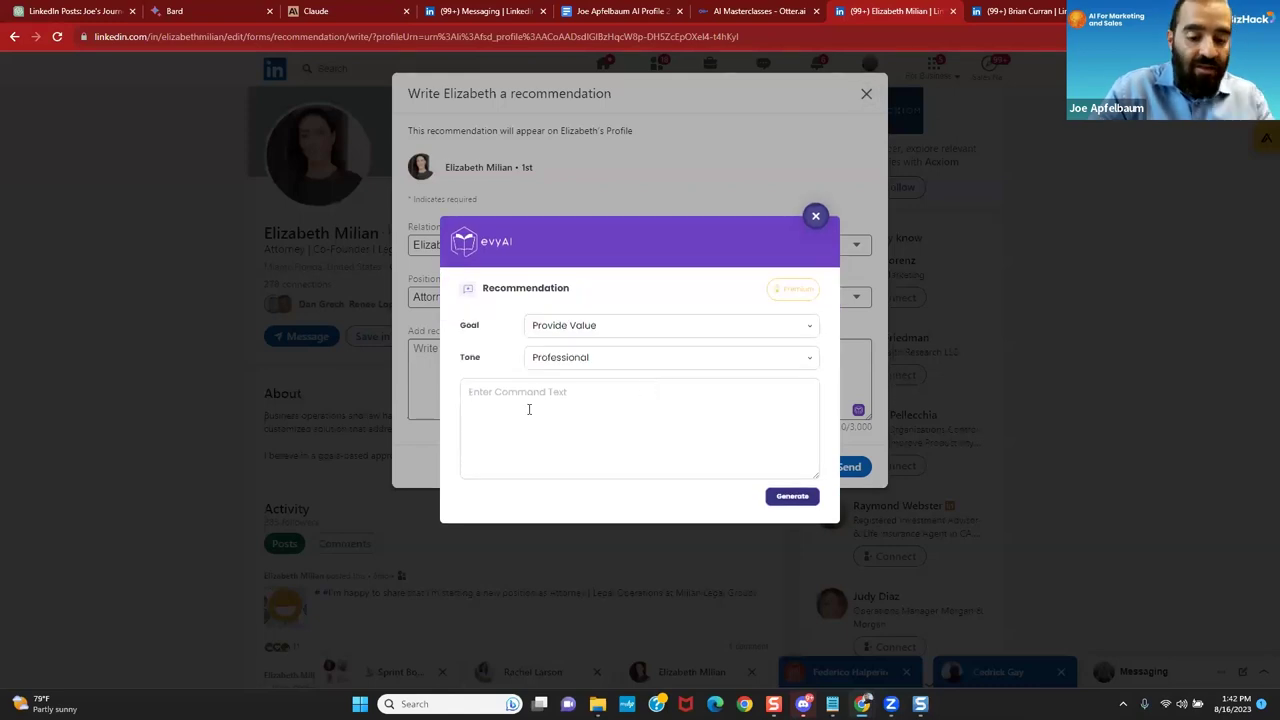
Step: Enter a note saying she is generous and kind, and generate the recommendation
type("Elizw")
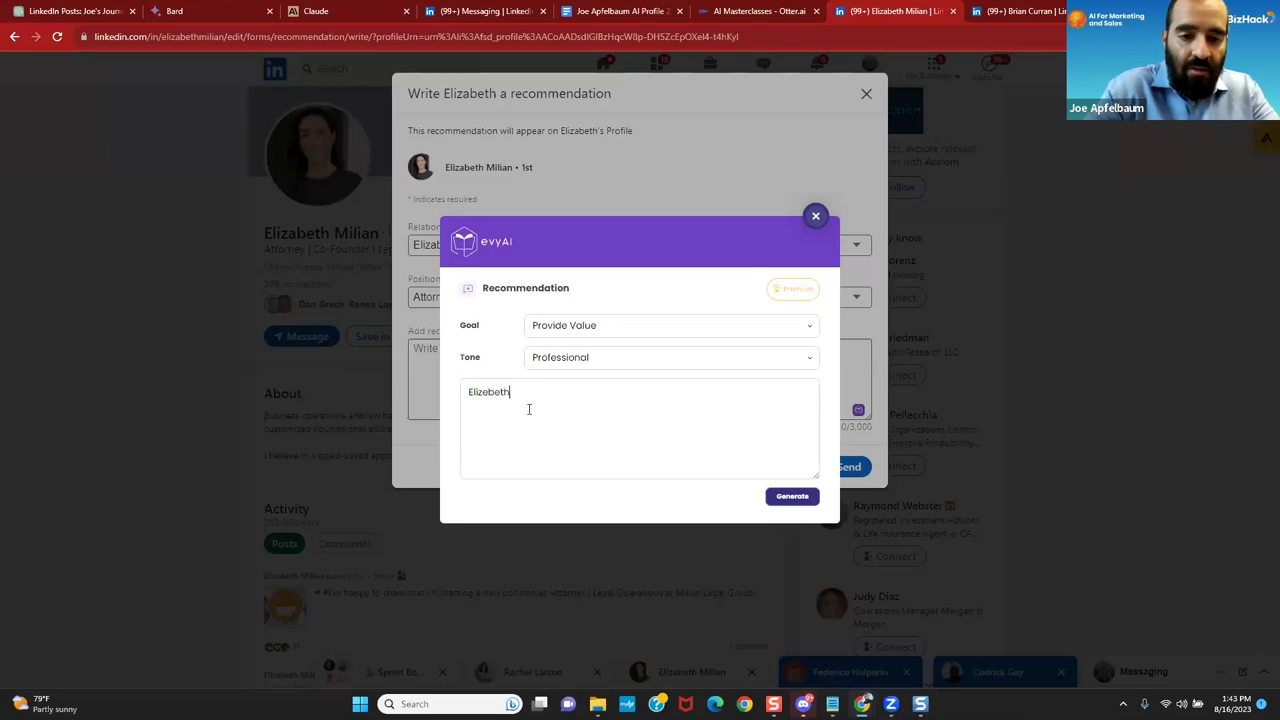
key("BackSpace")
key("BackSpace")
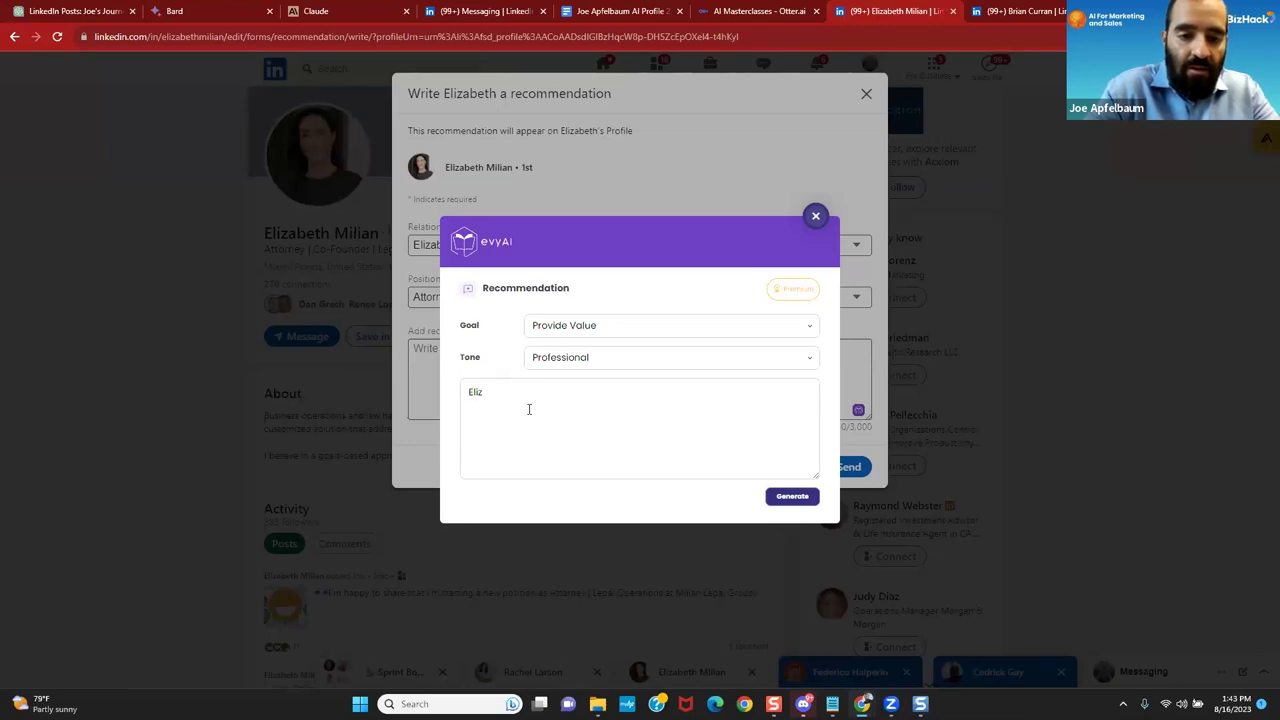
type("generso")
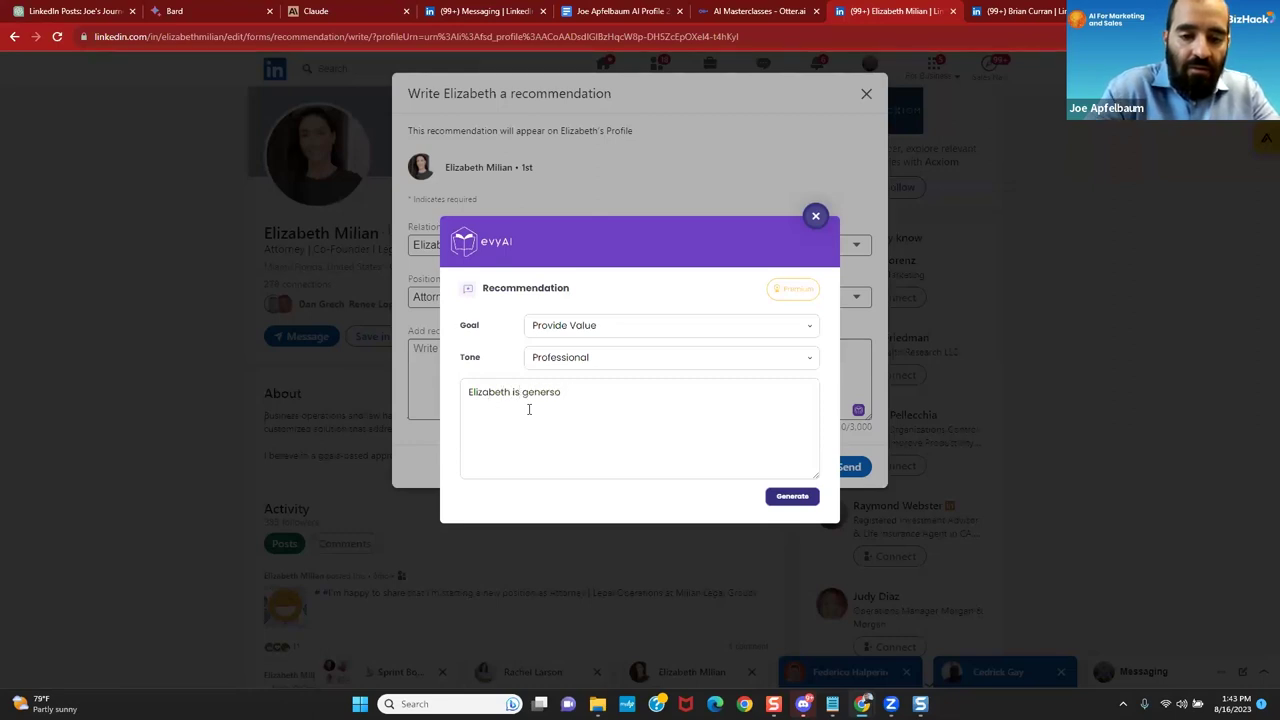
type("uand kind")
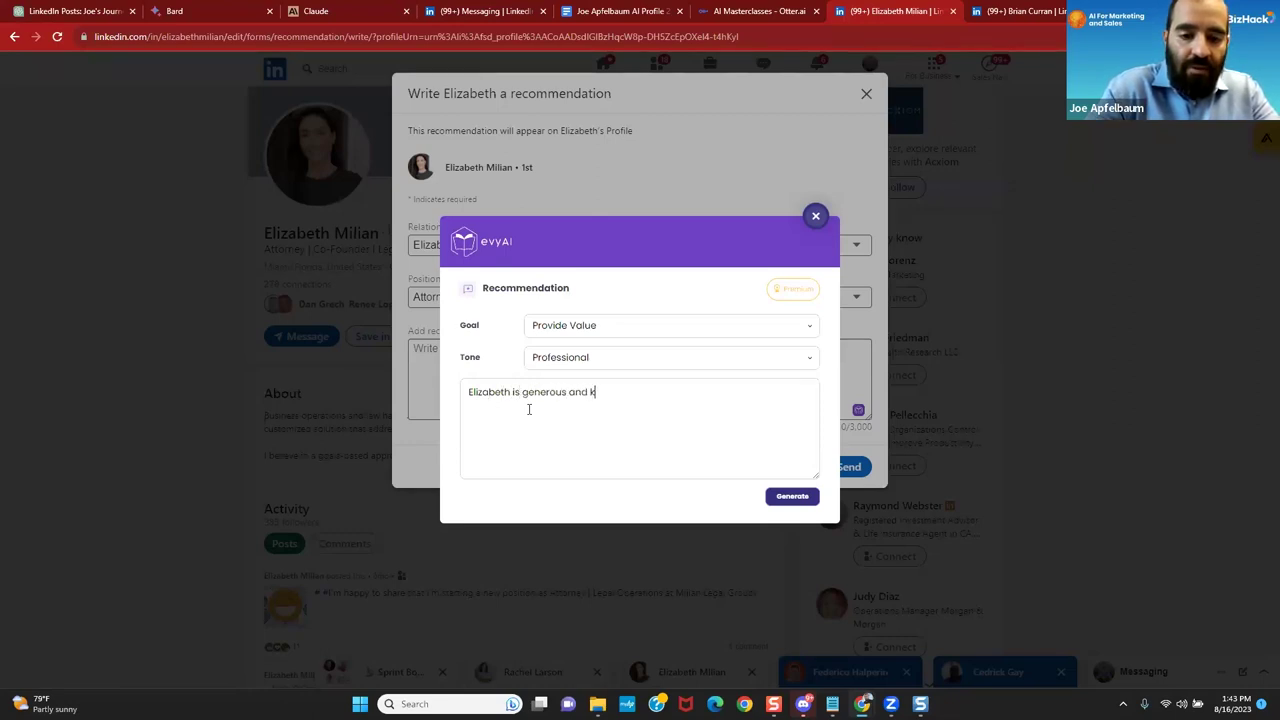
left_click(785, 497)
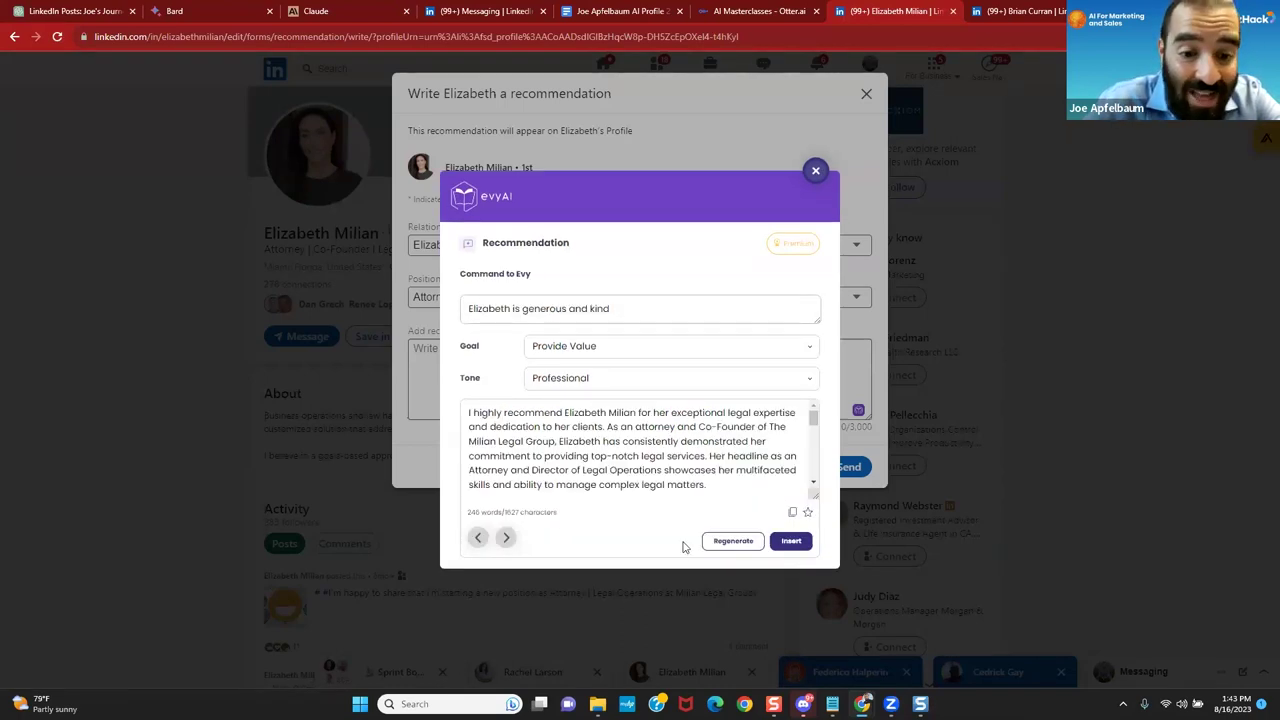
Step: Read through the generated recommendation text and close the evyAI generator
scroll(698, 494, "down", 1)
scroll(698, 494, "down", 3)
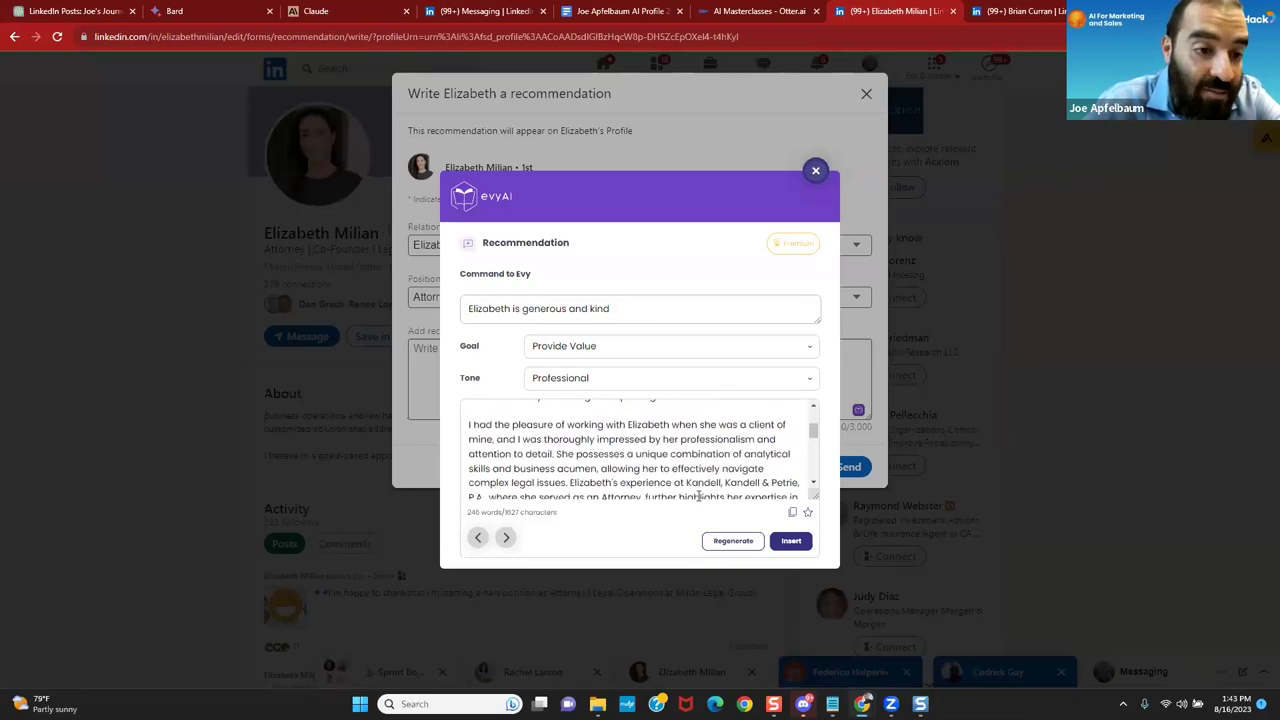
scroll(698, 497, "down", 2)
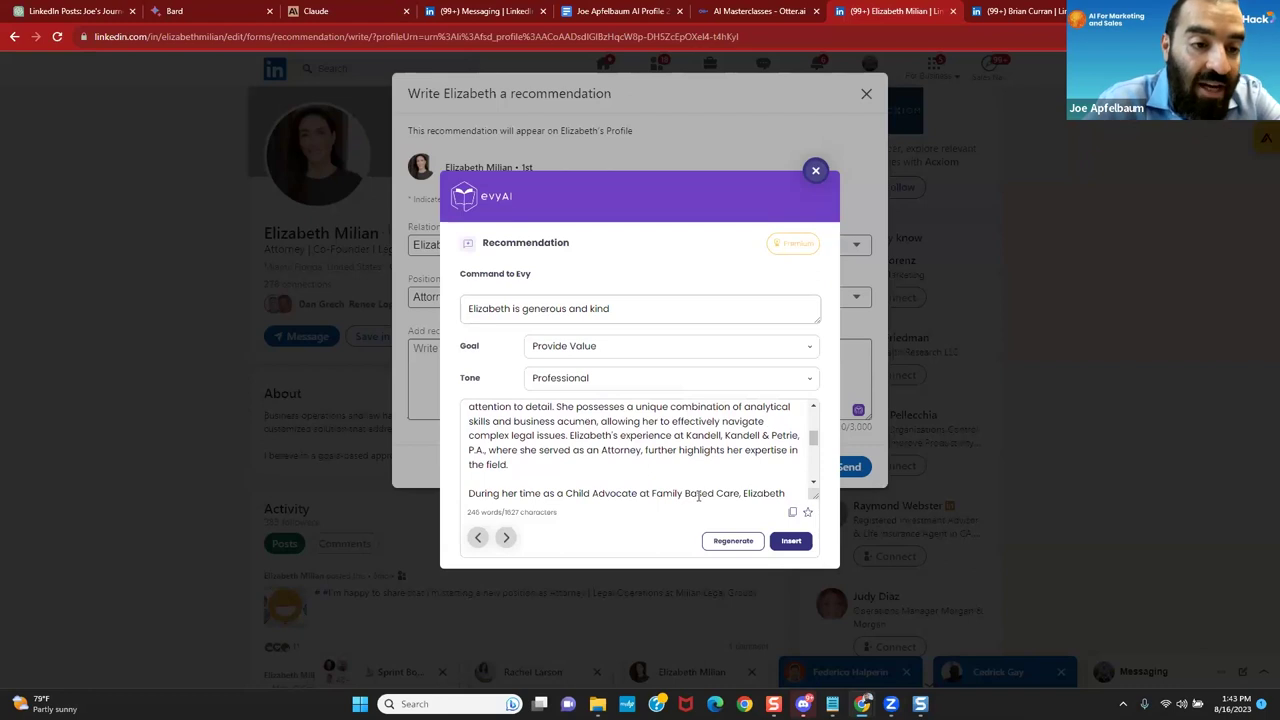
scroll(698, 497, "down", 4)
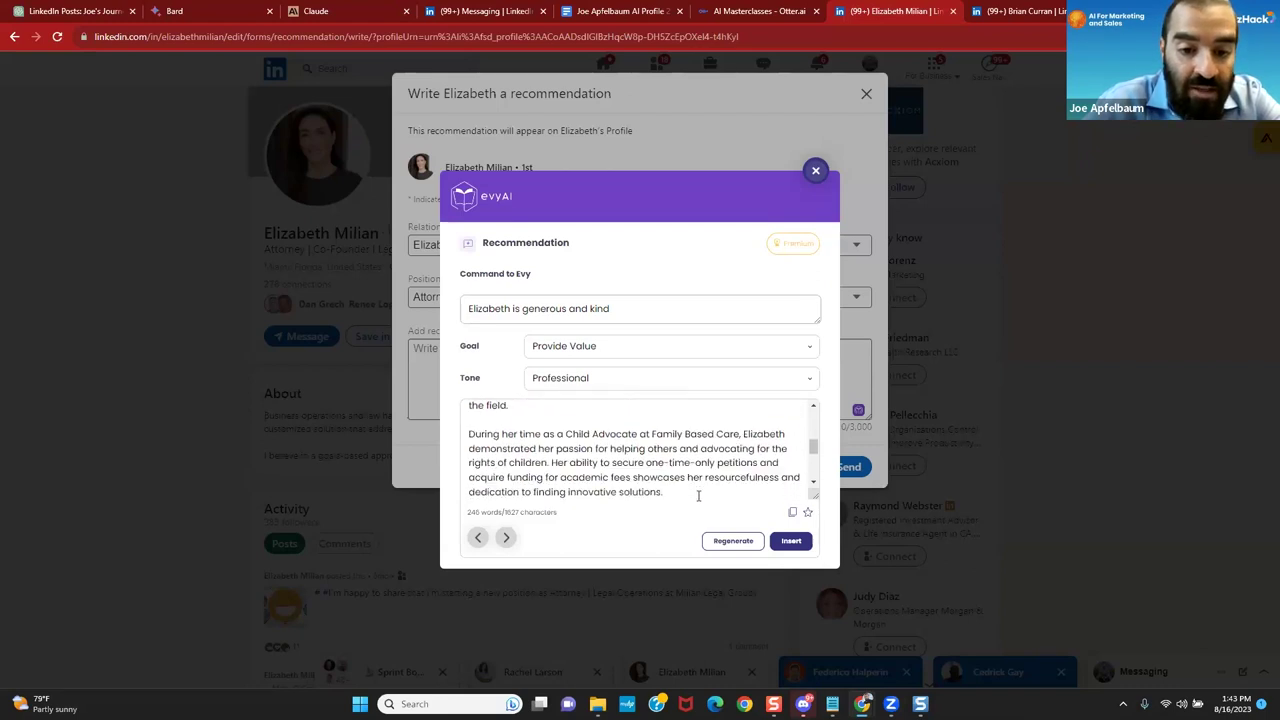
scroll(698, 497, "down", 5)
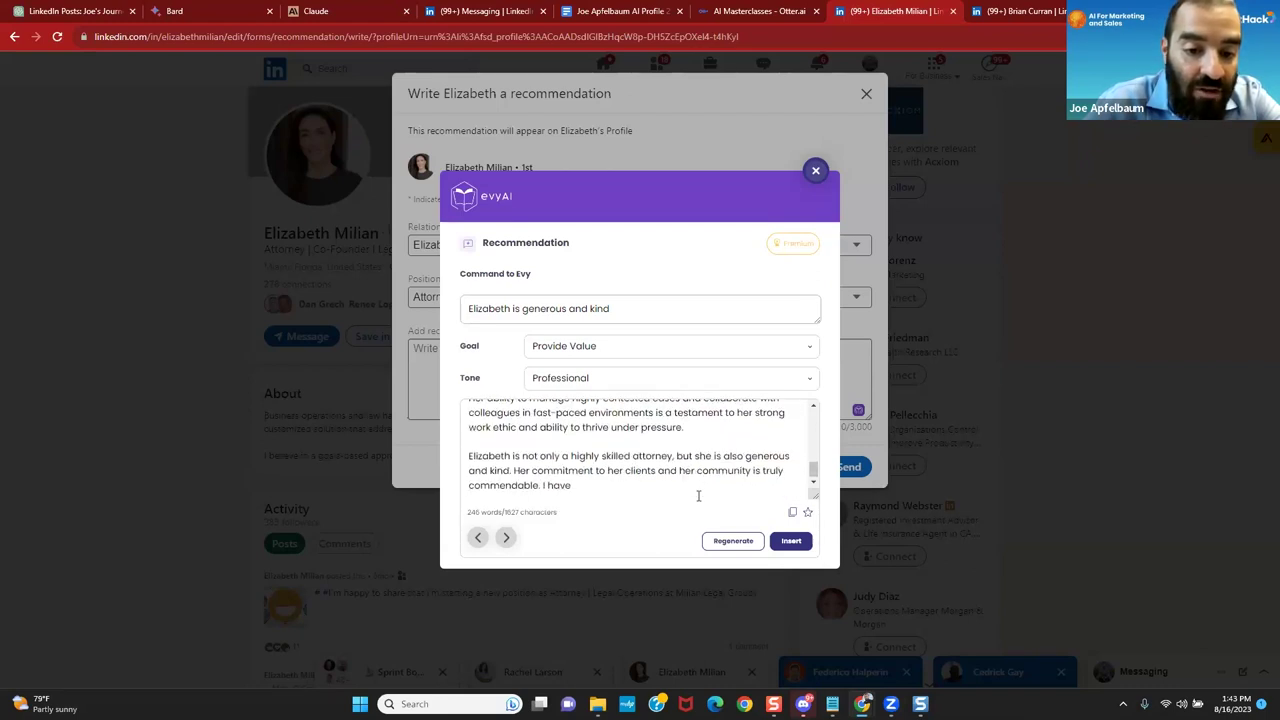
scroll(698, 497, "up", 10)
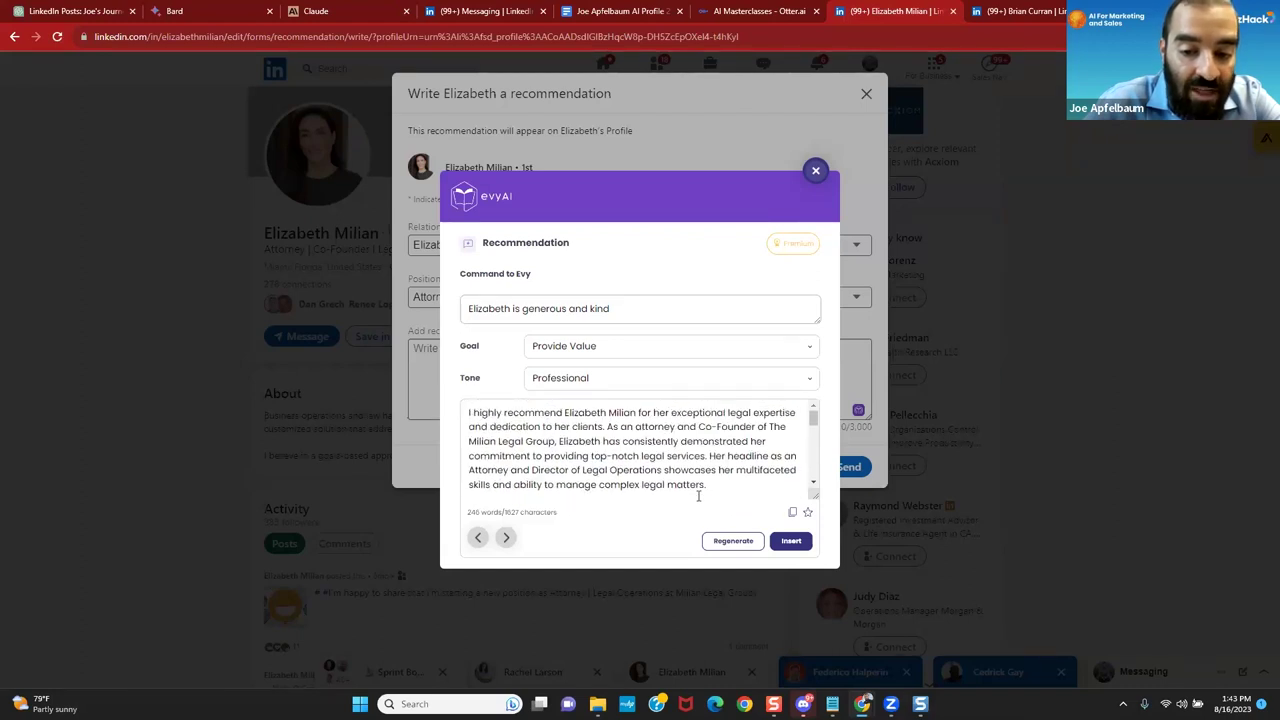
left_click(816, 172)
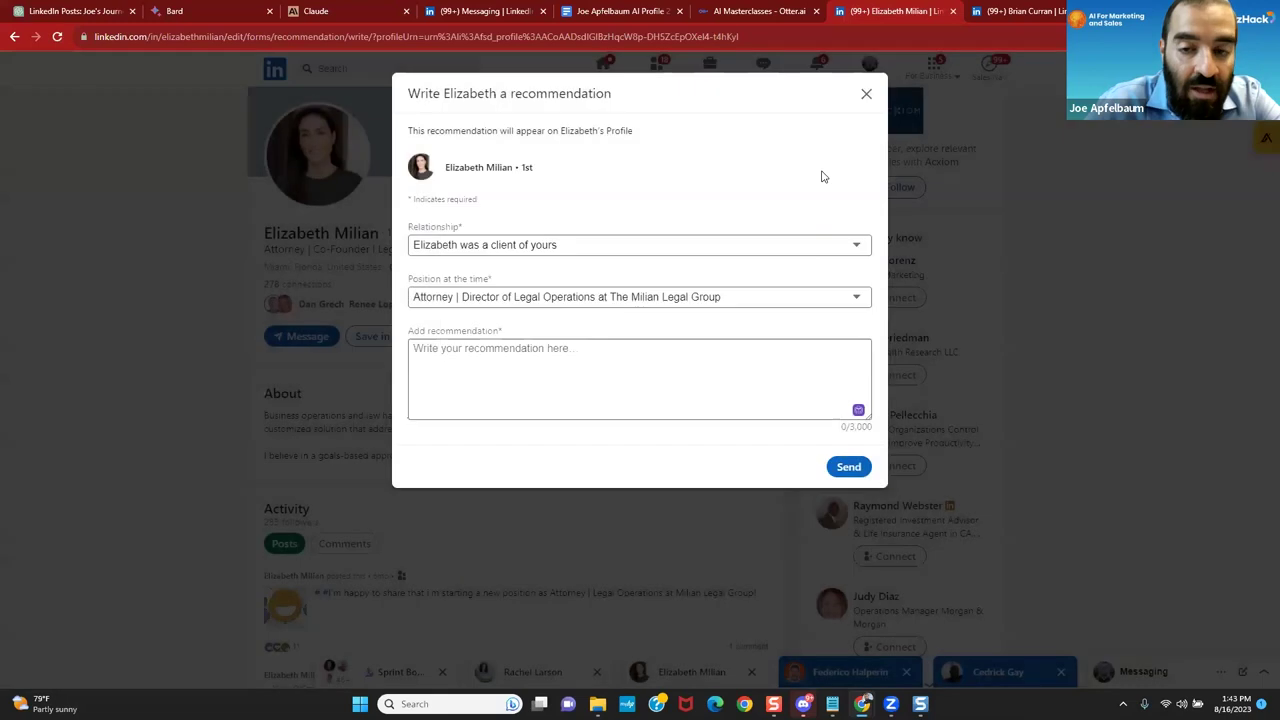
Step: Discard the unfinished recommendation for the attorney and close its form
left_click(868, 94)
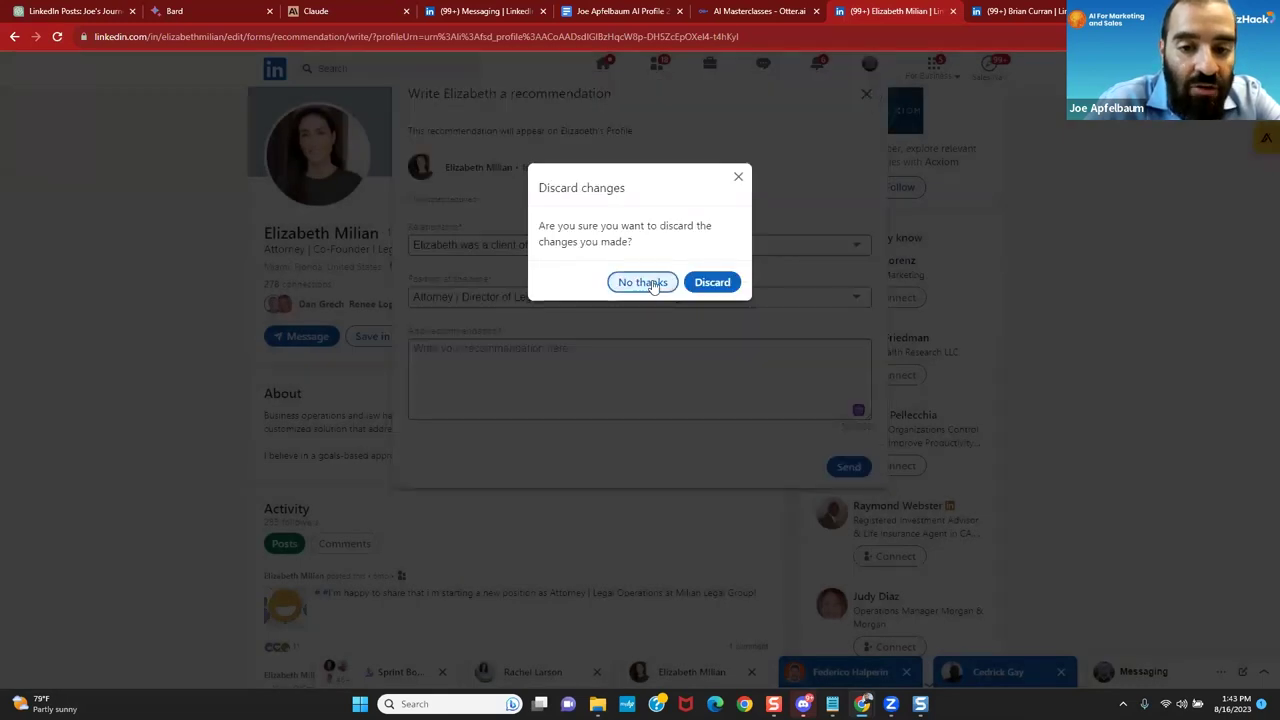
left_click(707, 281)
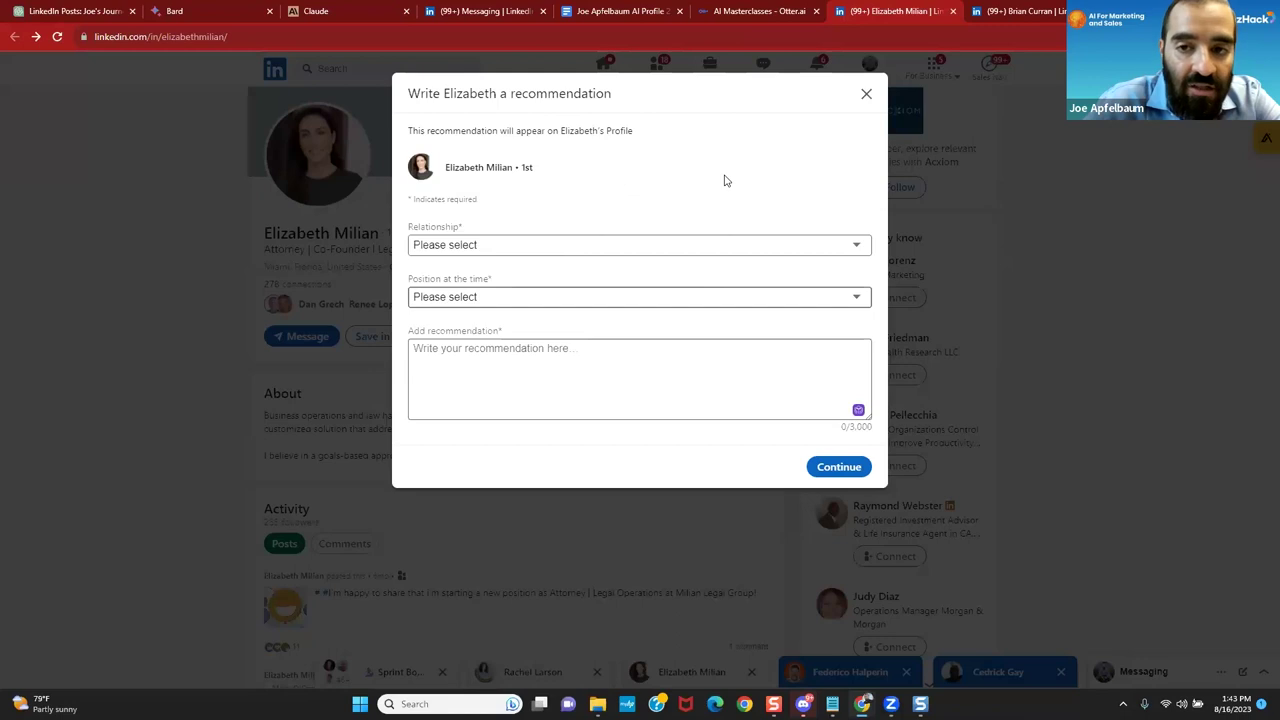
left_click(405, 71)
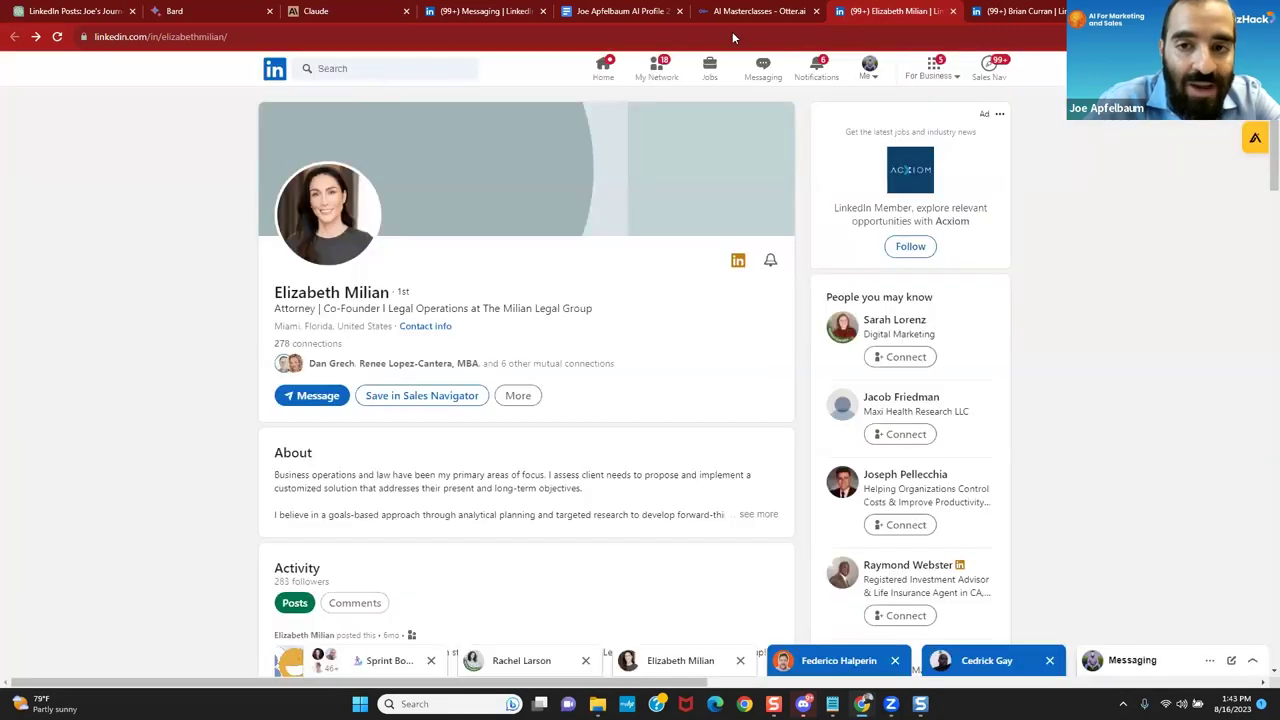
Step: Go to your own LinkedIn profile and scroll down it
left_click(869, 72)
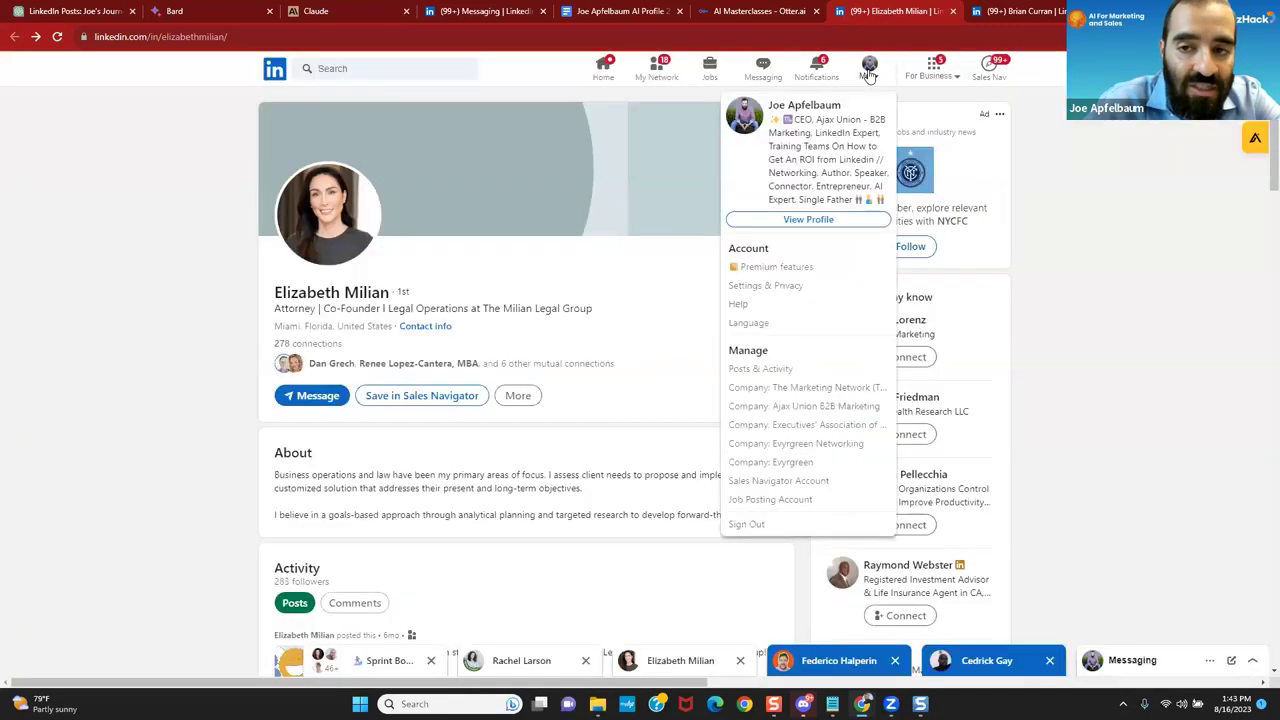
left_click(808, 220)
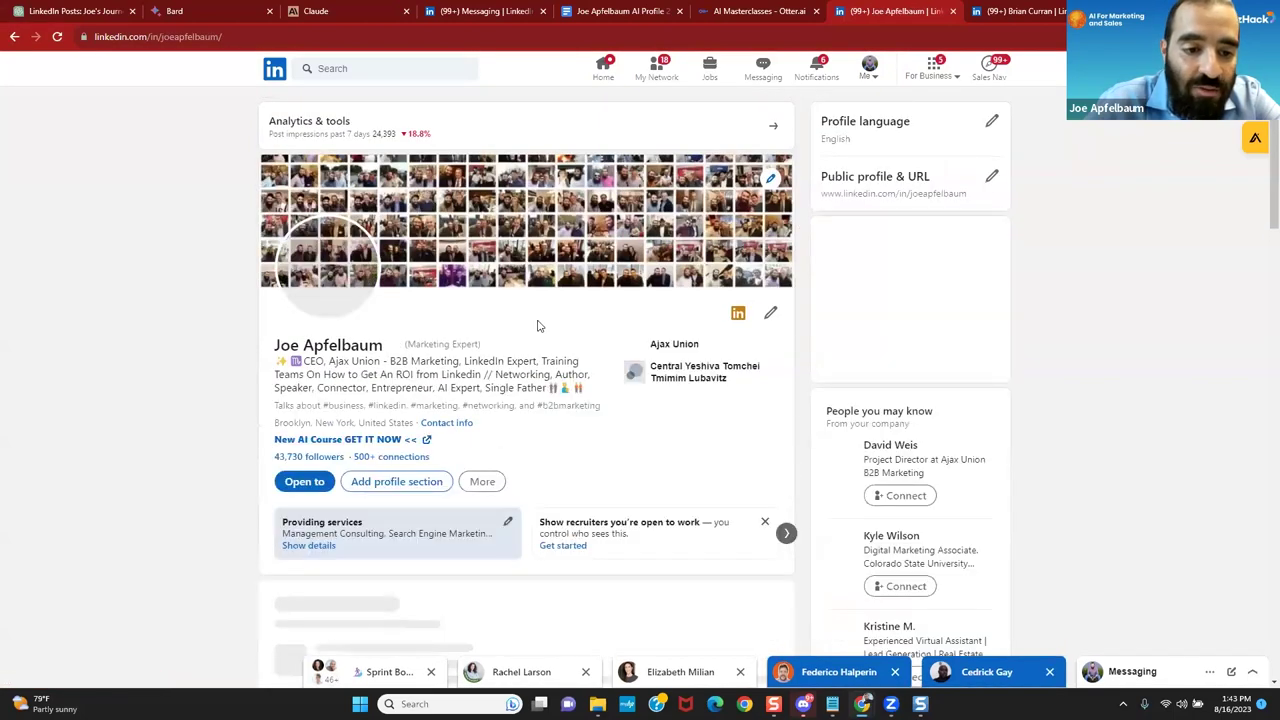
scroll(538, 326, "down", 3)
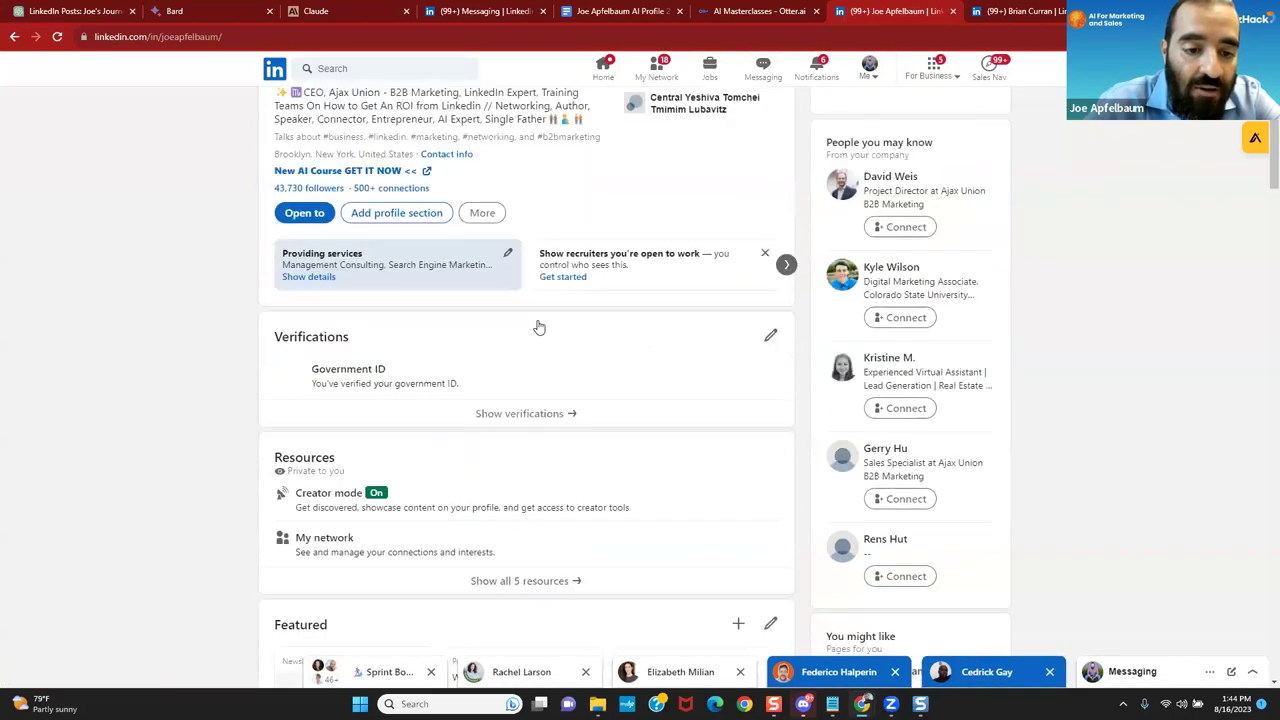
scroll(538, 326, "down", 3)
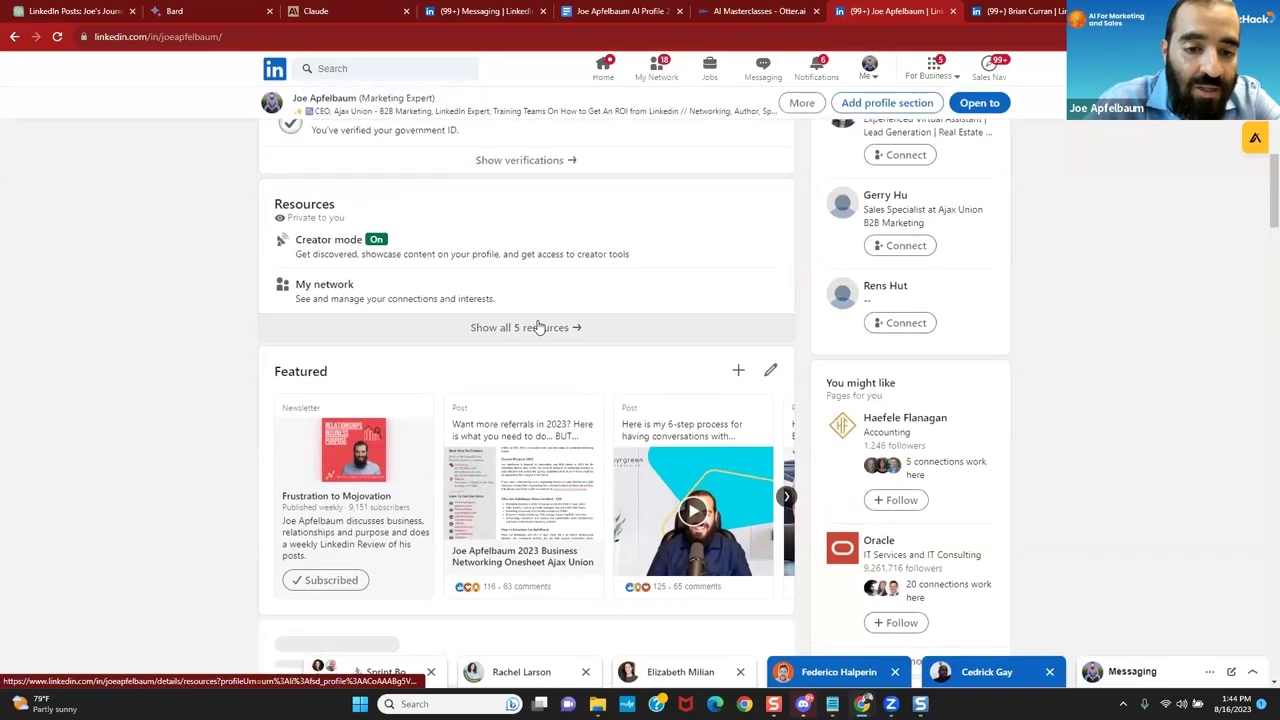
scroll(538, 326, "down", 3)
scroll(428, 457, "down", 1)
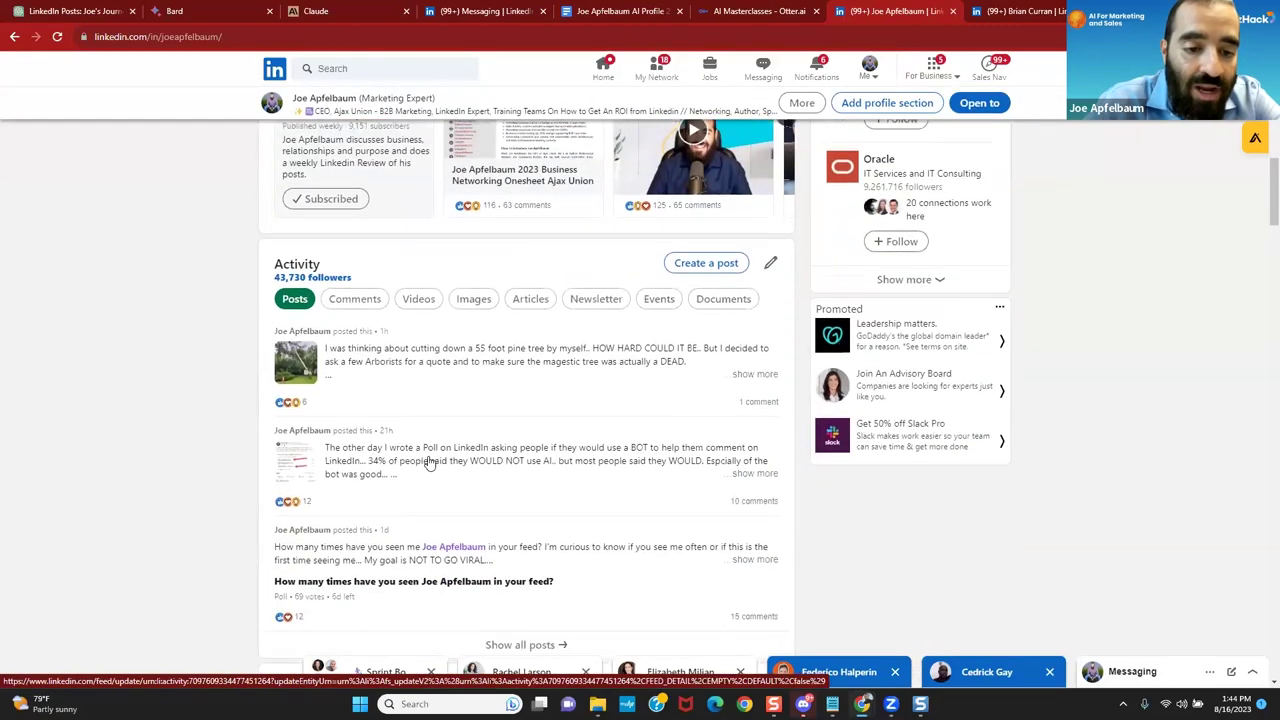
scroll(428, 462, "down", 10)
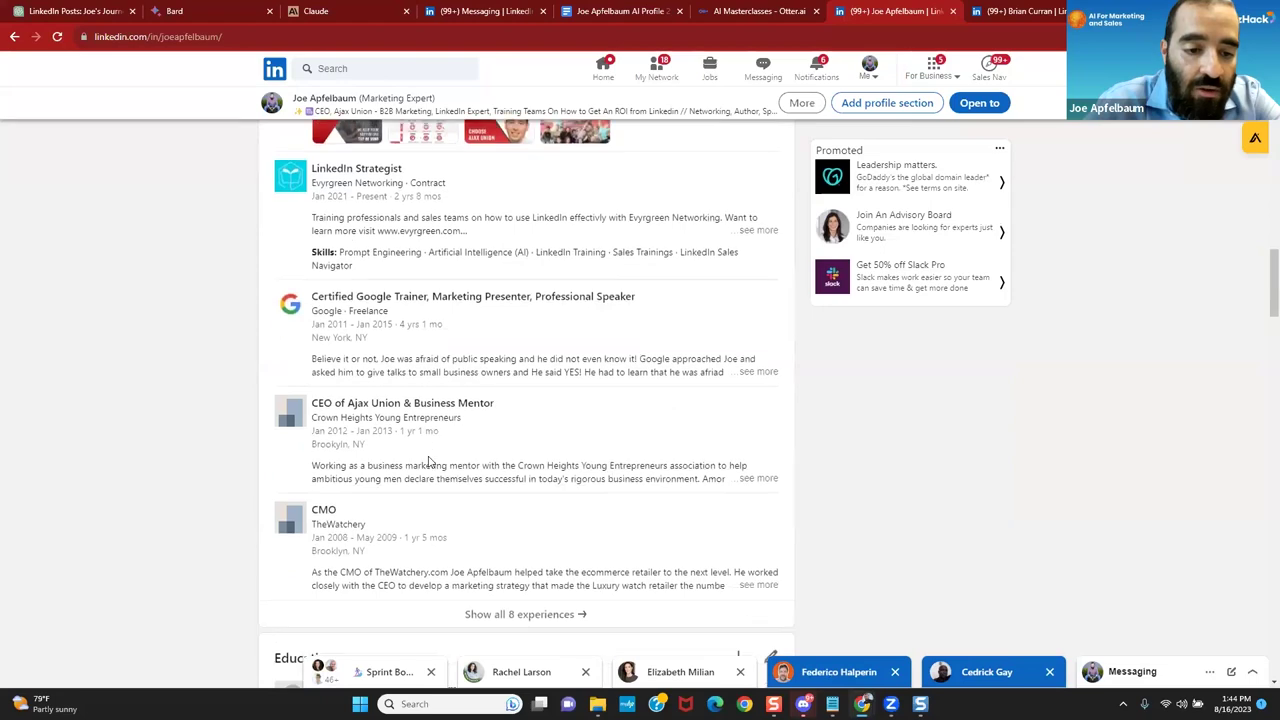
Step: Reach the Recommendations section and show the recommendations you have given
scroll(428, 462, "down", 12)
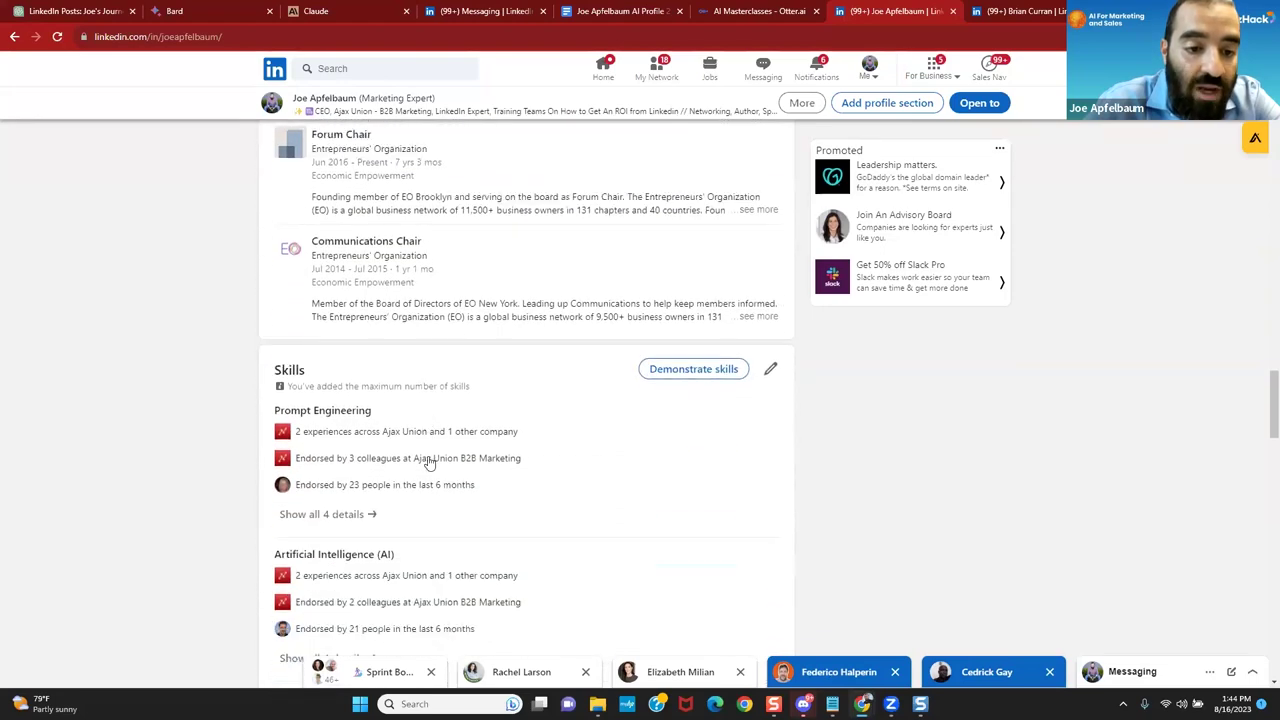
scroll(428, 462, "down", 8)
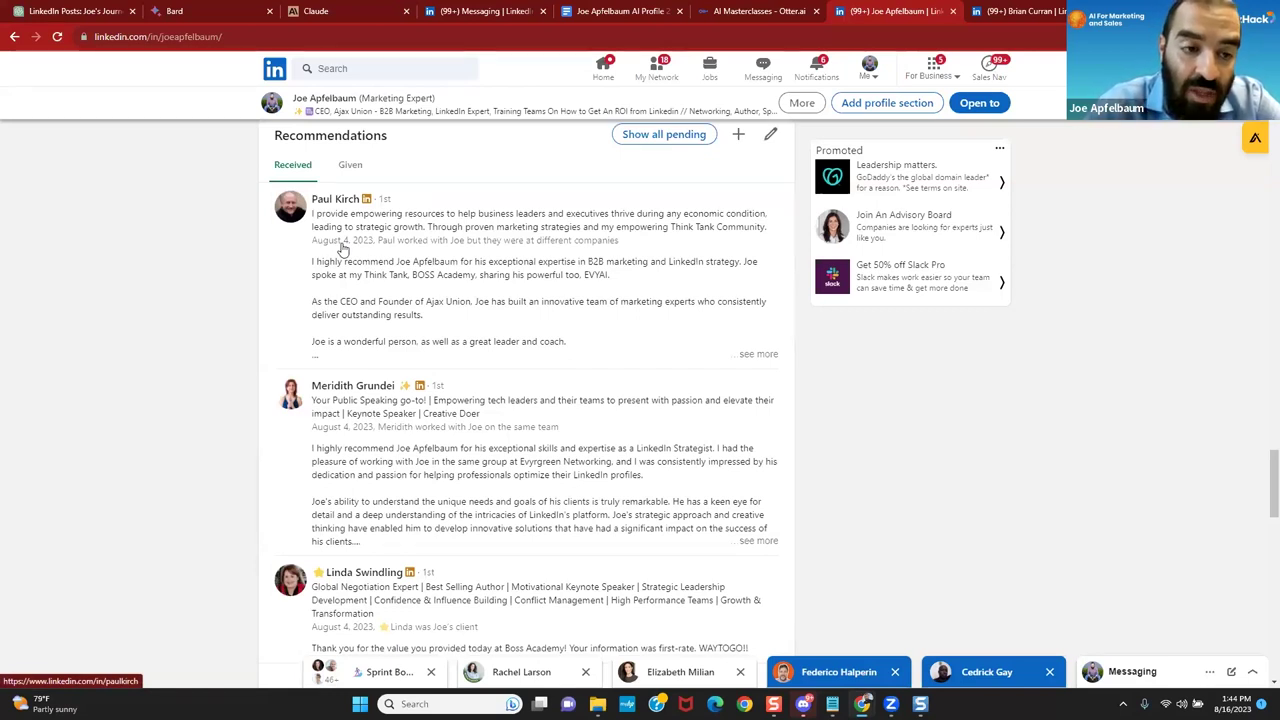
scroll(342, 248, "down", 1)
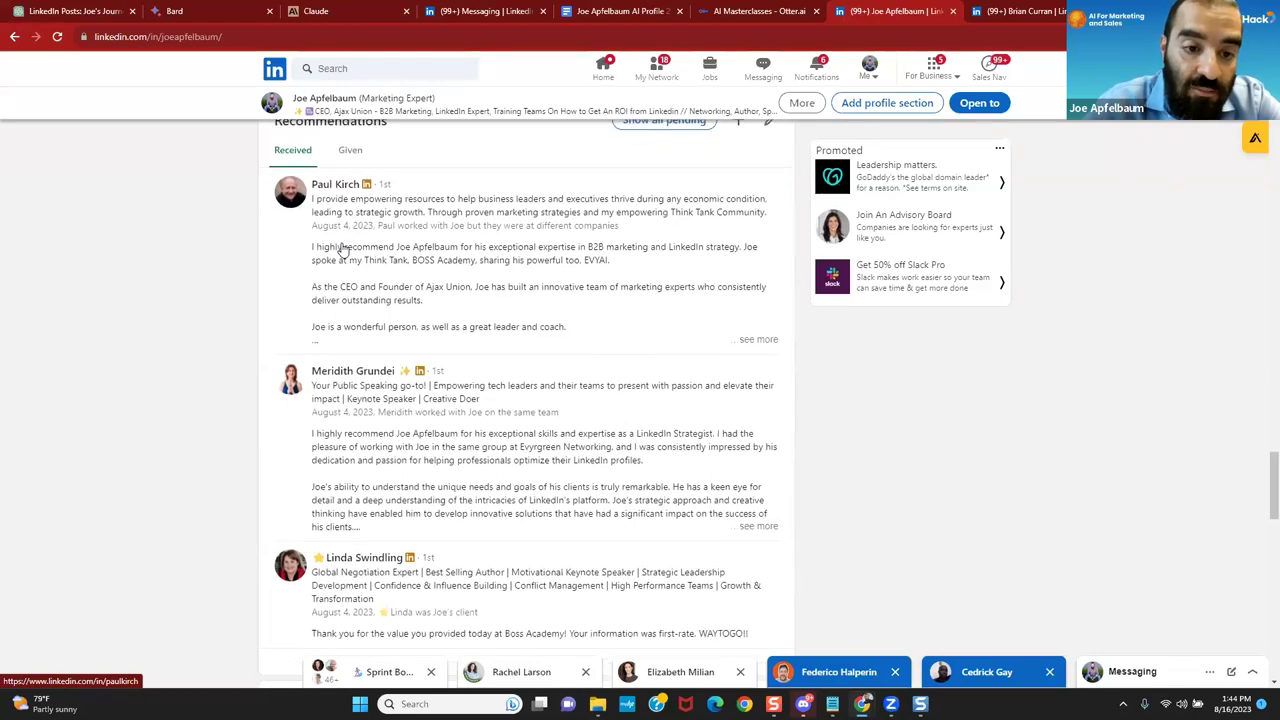
scroll(375, 352, "down", 3)
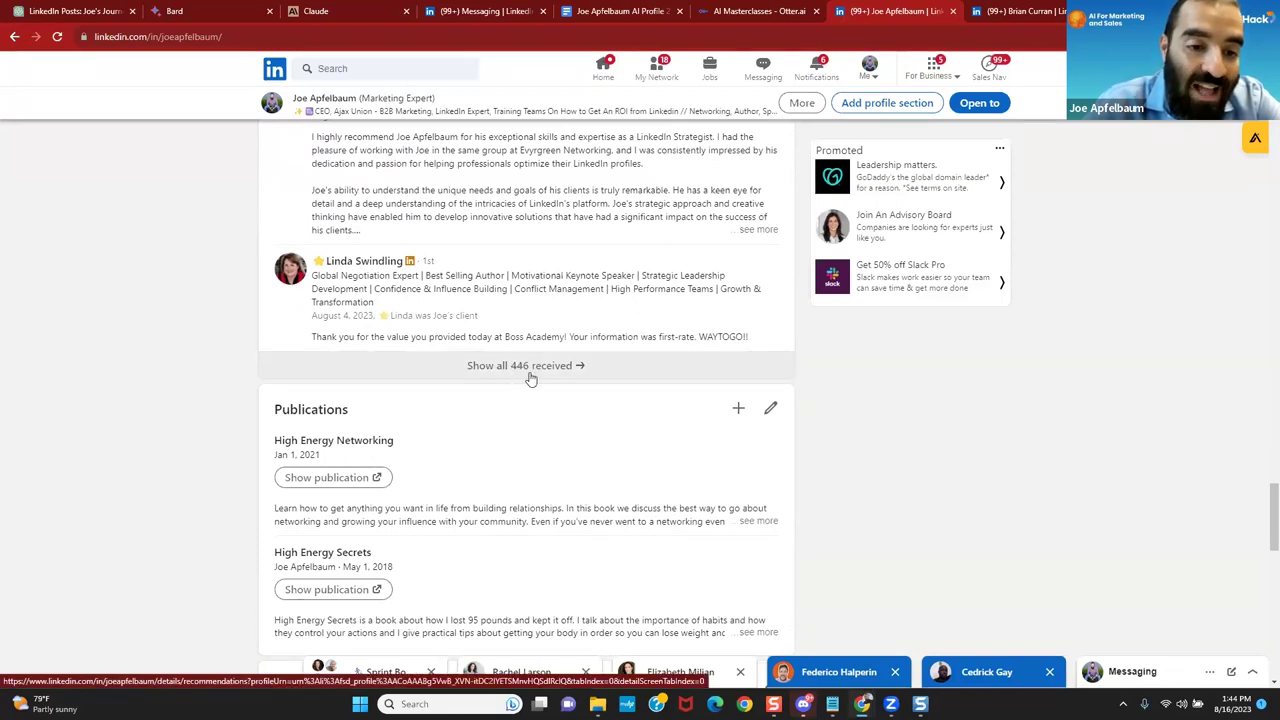
scroll(531, 378, "up", 4)
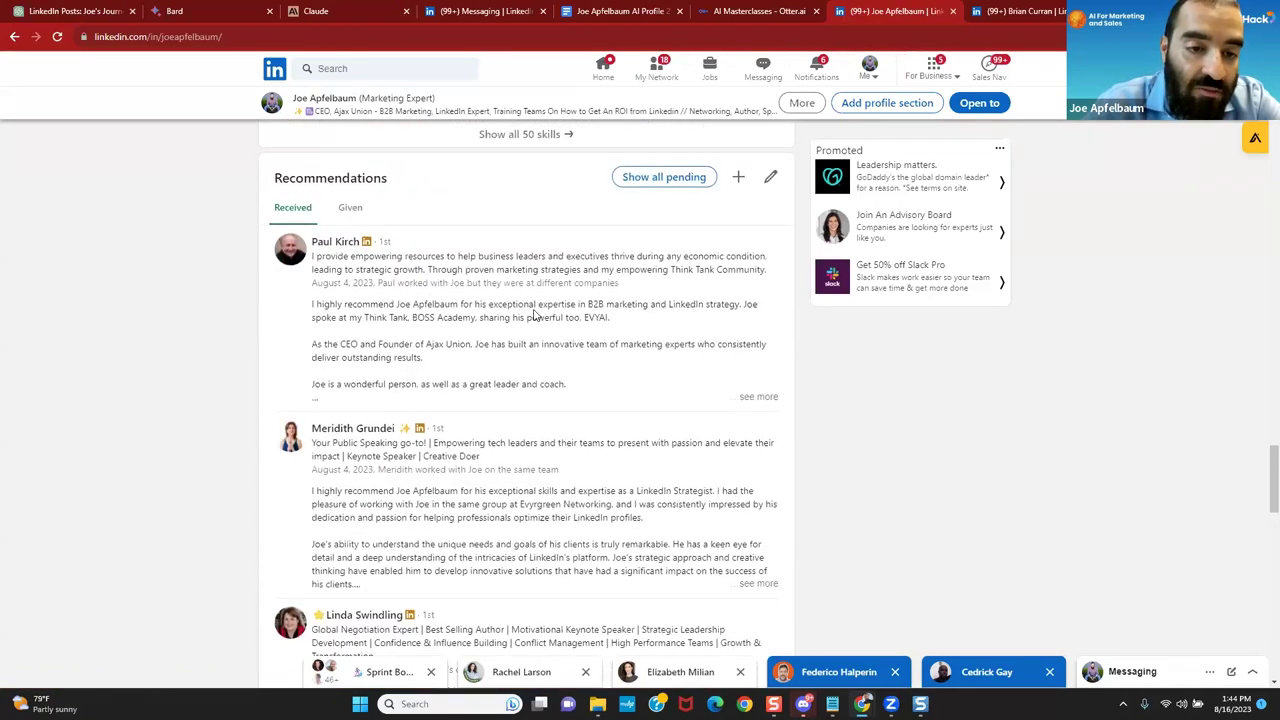
left_click(350, 208)
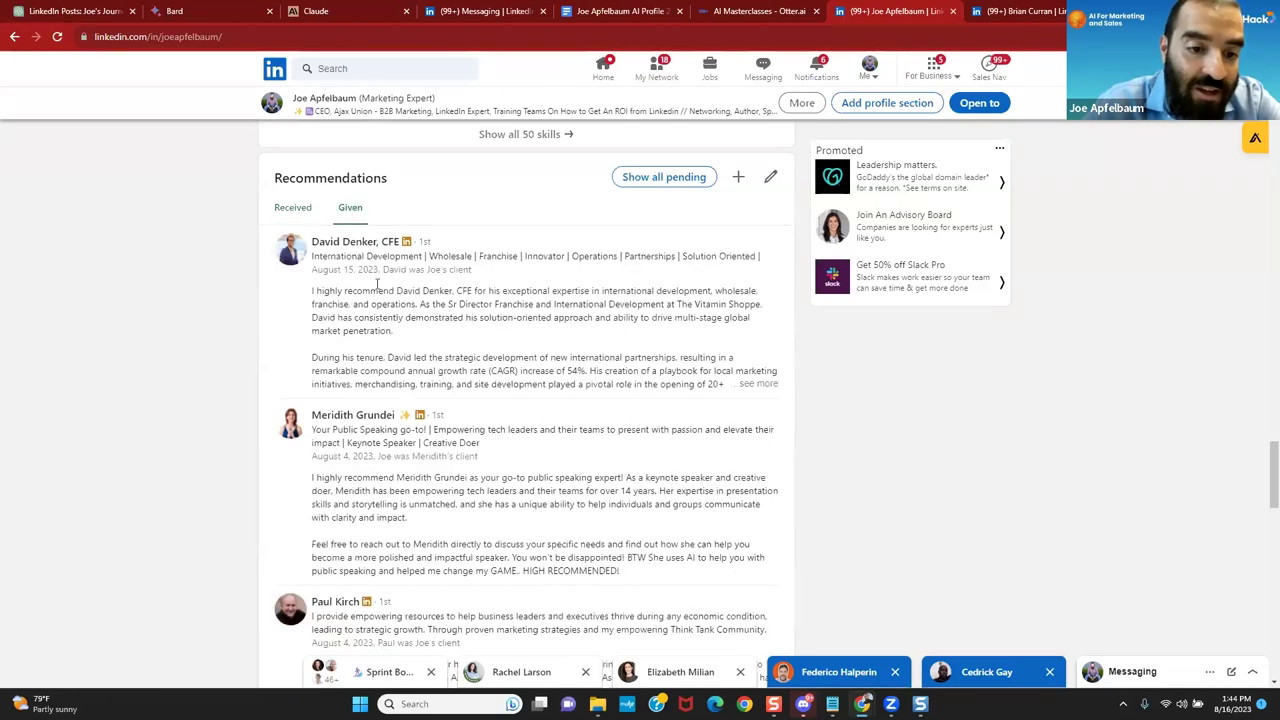
Step: Open the full list of all 182 given recommendations and scroll through it
scroll(366, 250, "down", 4)
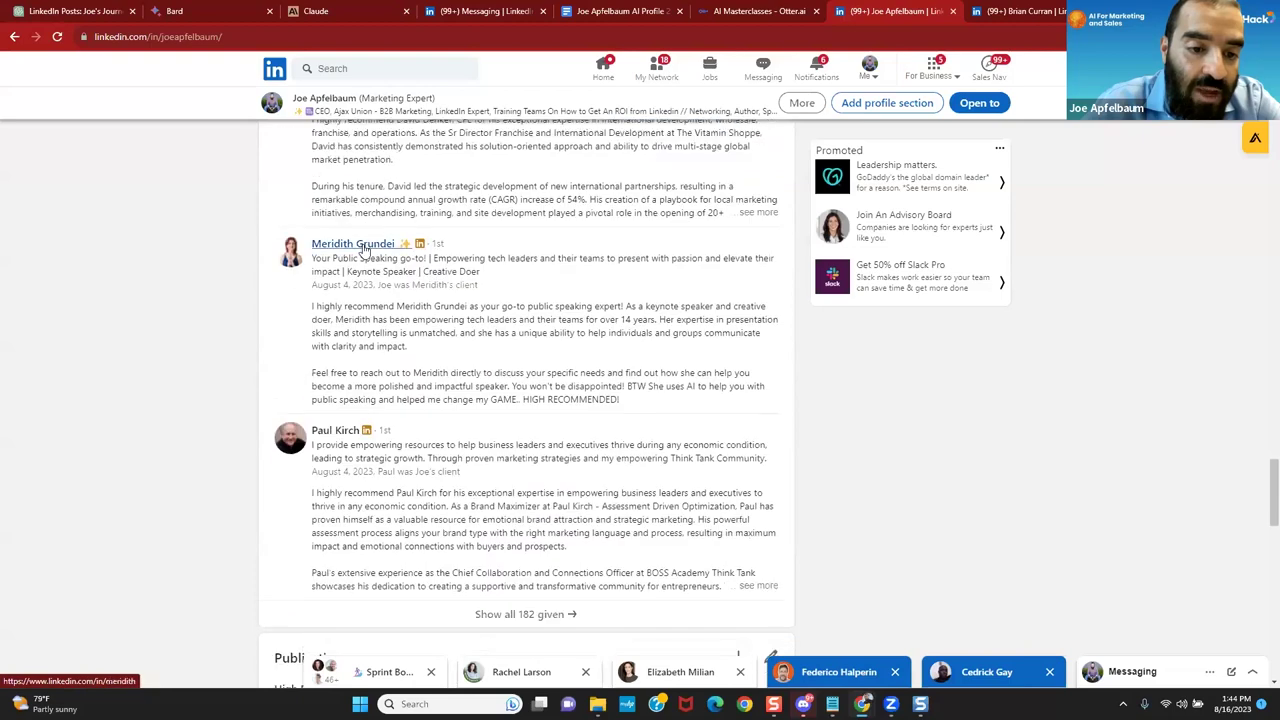
left_click(506, 409)
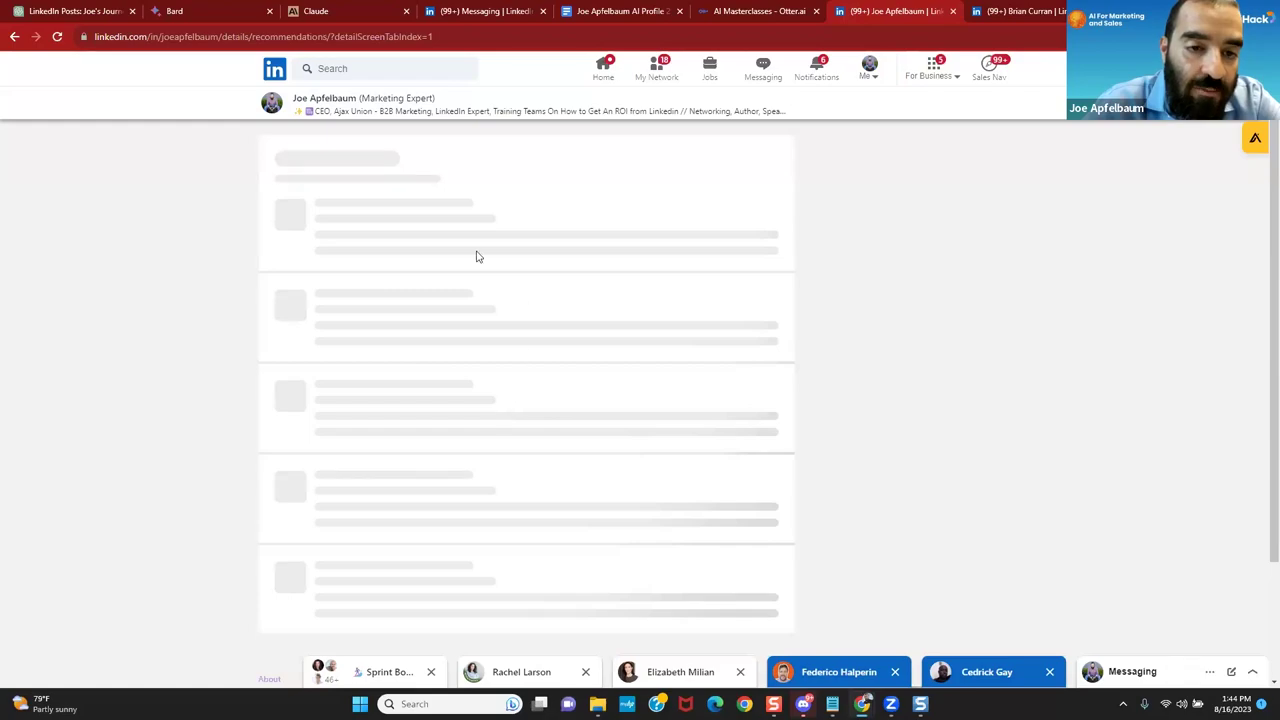
scroll(475, 250, "down", 10)
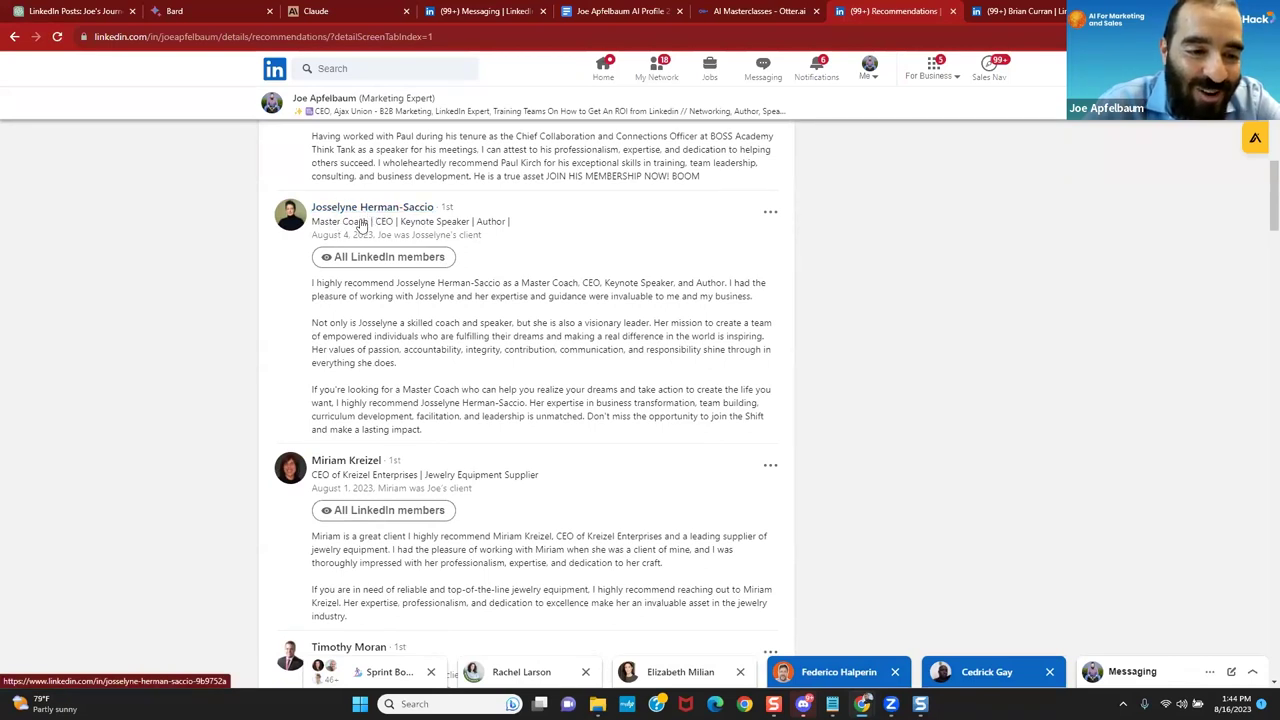
scroll(529, 290, "down", 5)
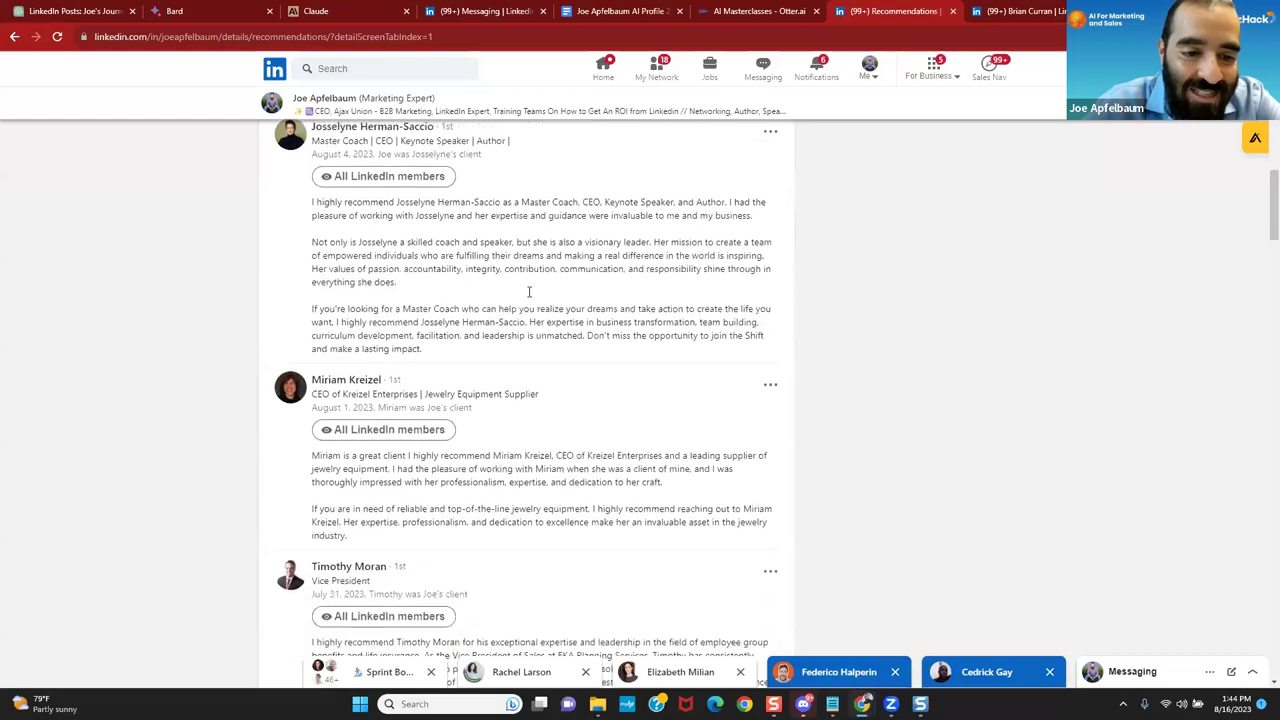
scroll(495, 285, "down", 10)
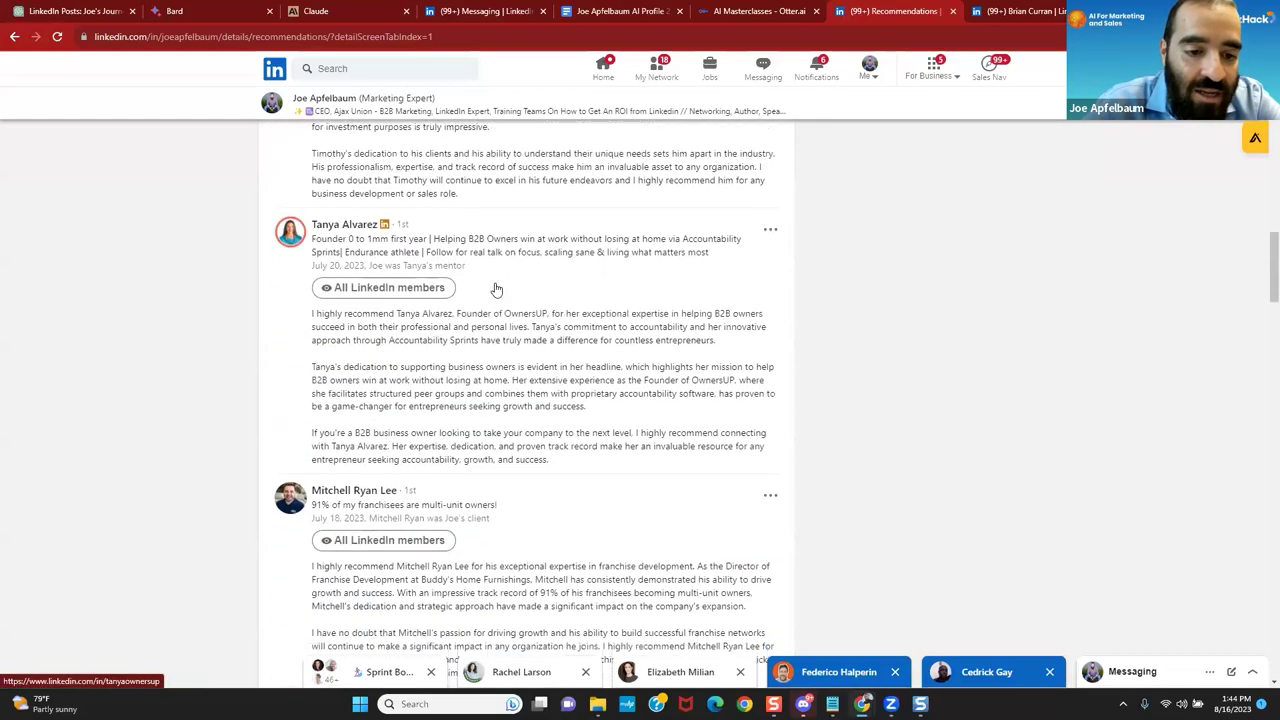
scroll(495, 288, "down", 10)
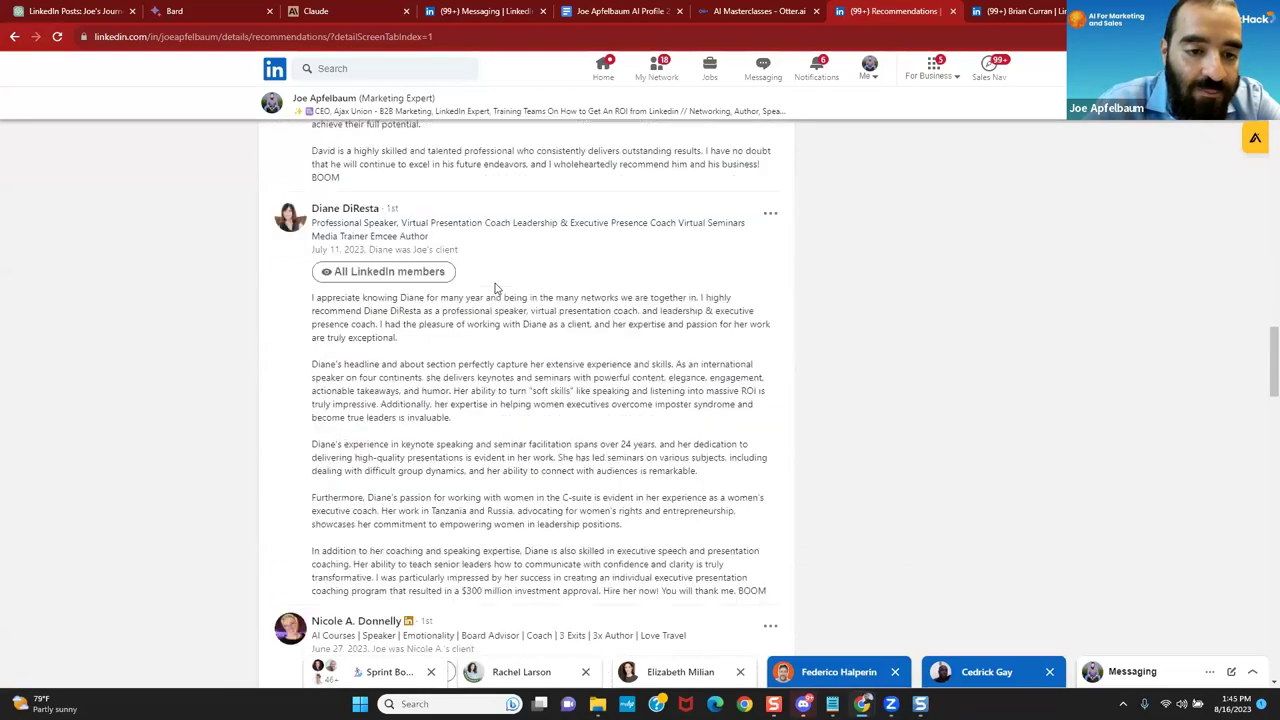
scroll(495, 288, "down", 3)
scroll(495, 288, "up", 4)
scroll(495, 288, "down", 6)
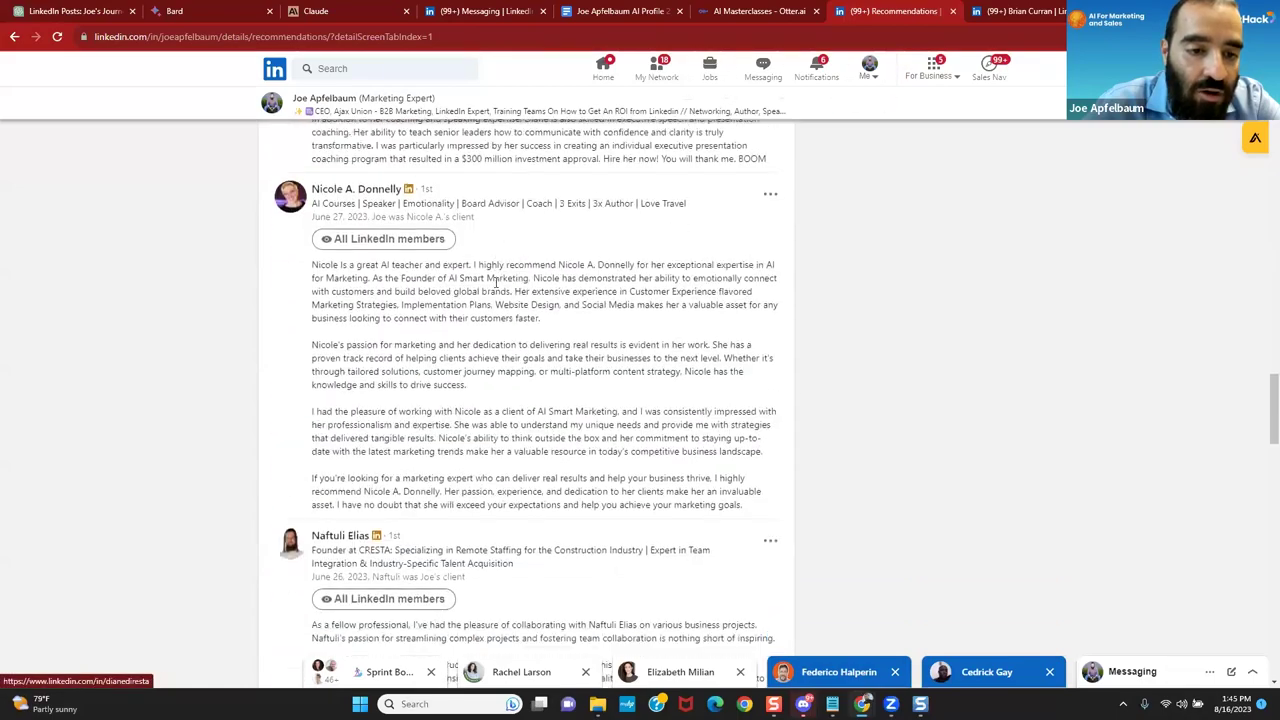
scroll(495, 288, "up", 14)
scroll(495, 288, "down", 15)
scroll(449, 89, "up", 5)
Step: Search LinkedIn for the recipient by name and open his BizHack Academy profile
left_click(380, 69)
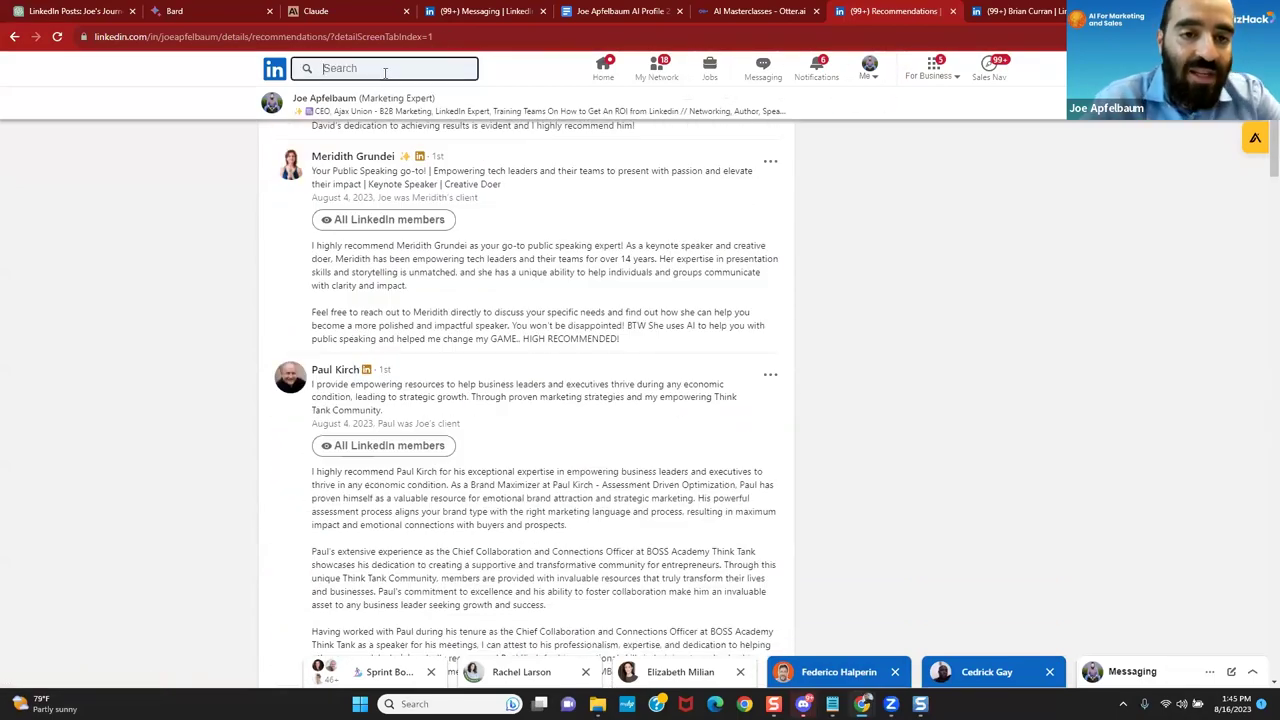
type("dan")
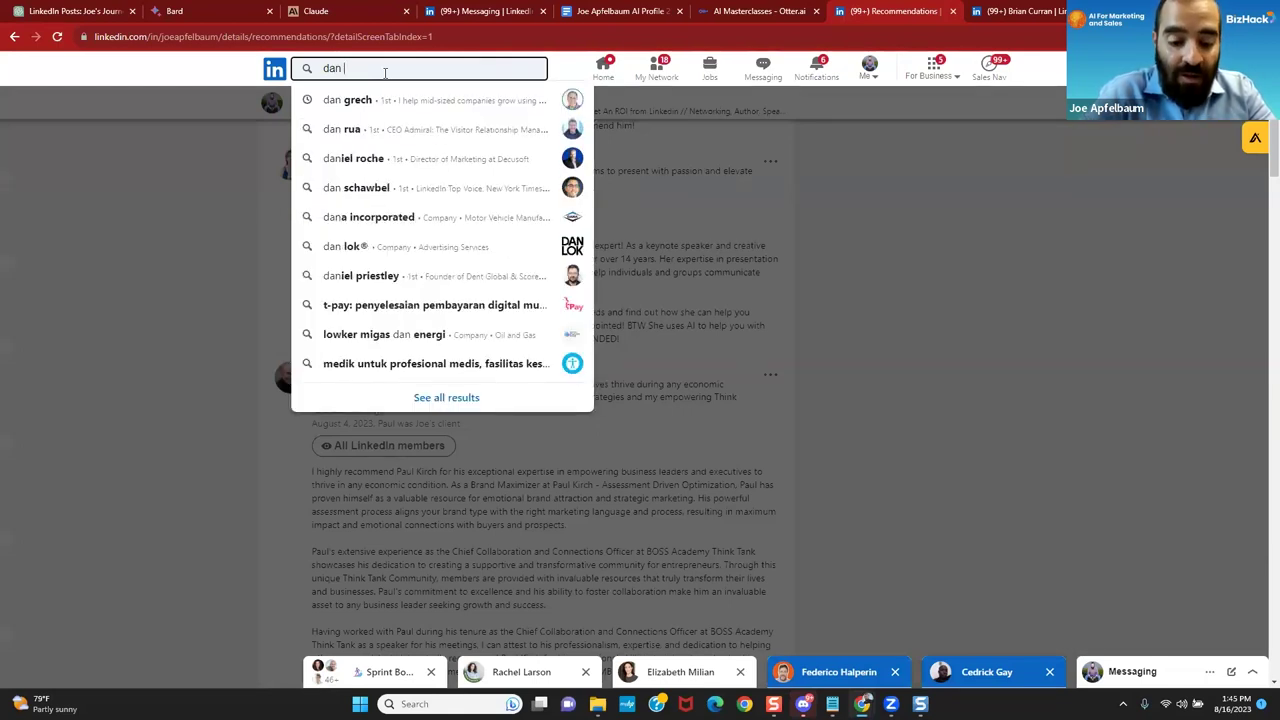
type(" grech")
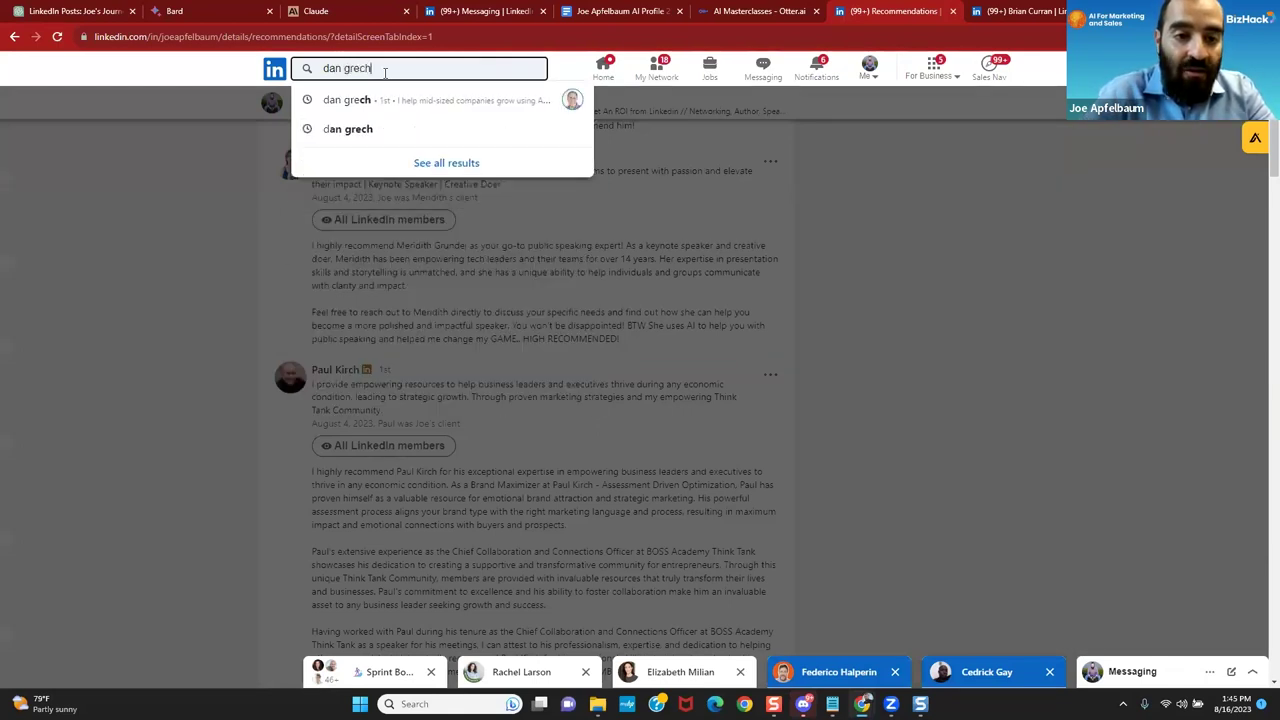
left_click(348, 104)
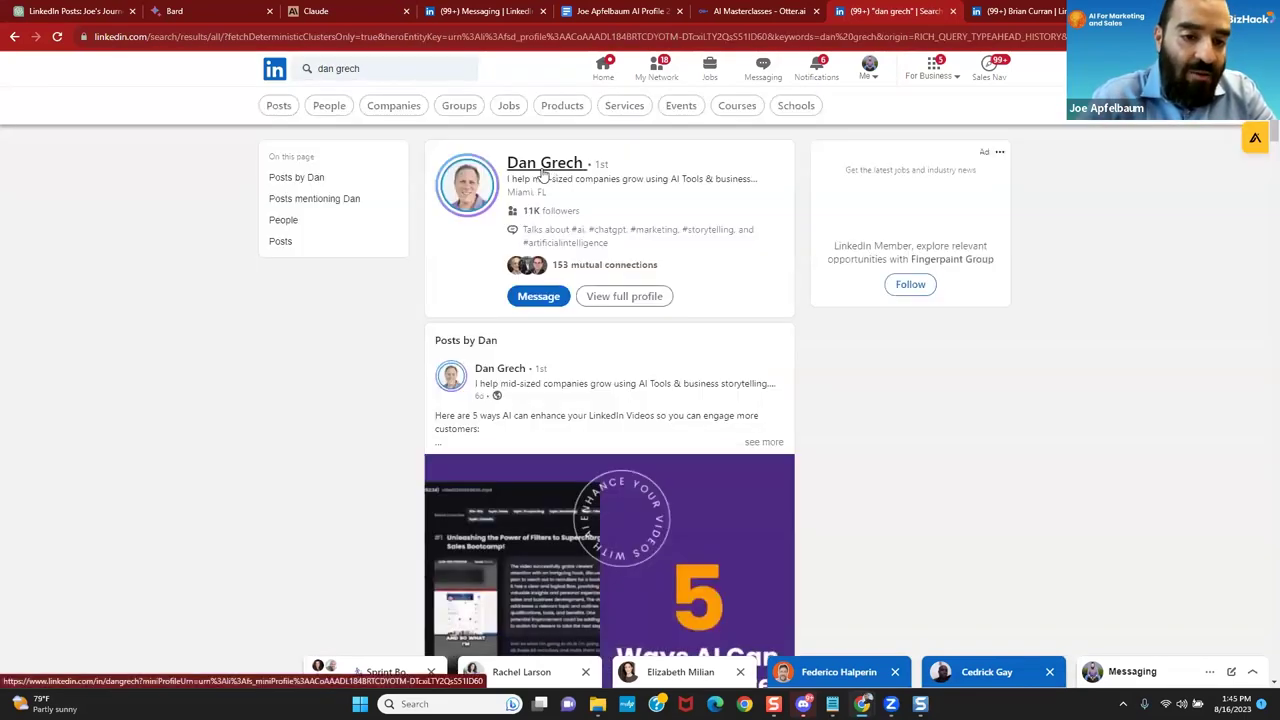
left_click(543, 164)
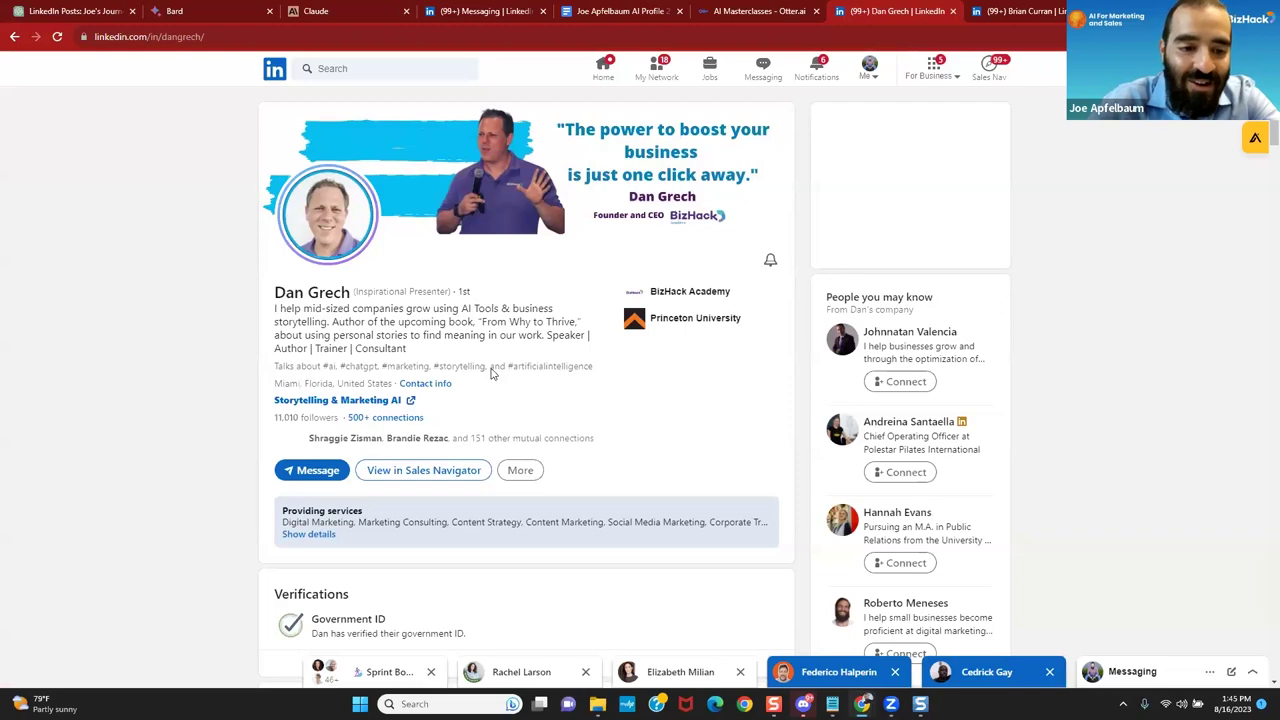
scroll(491, 374, "down", 2)
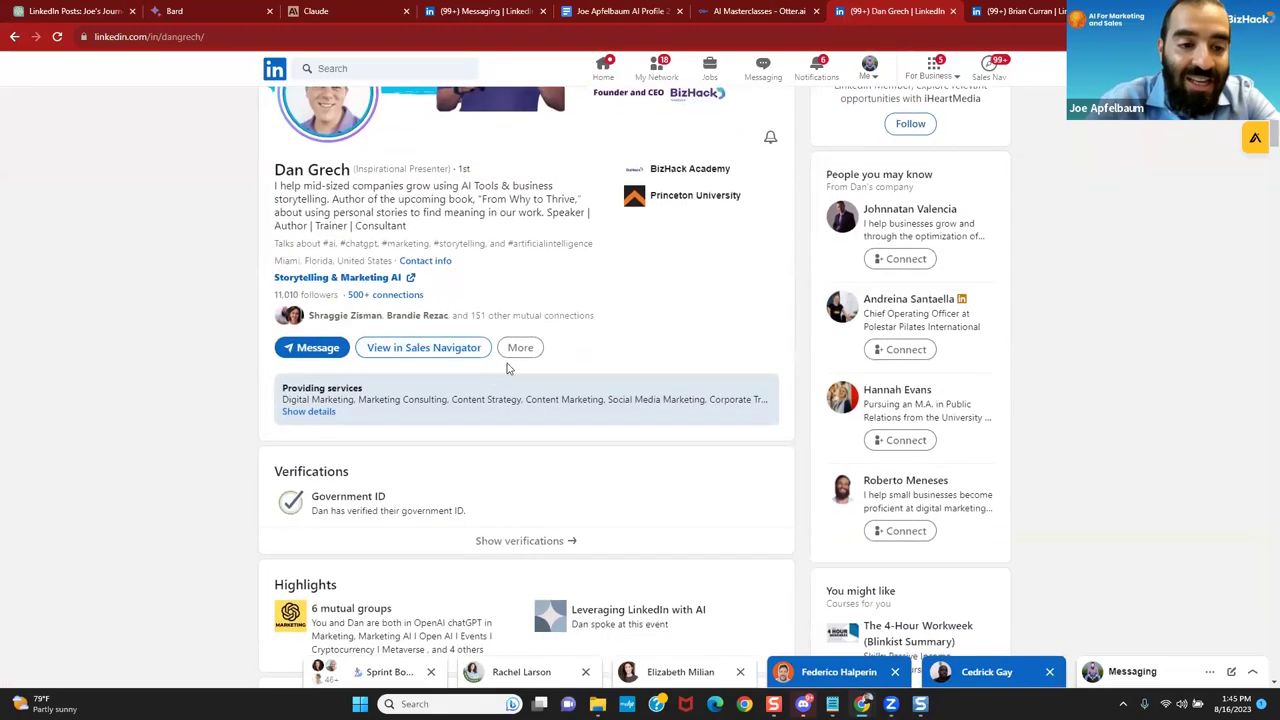
Step: Recommend him as your former client for Founder and CEO at BizHack Academy, then open evyAI
left_click(520, 348)
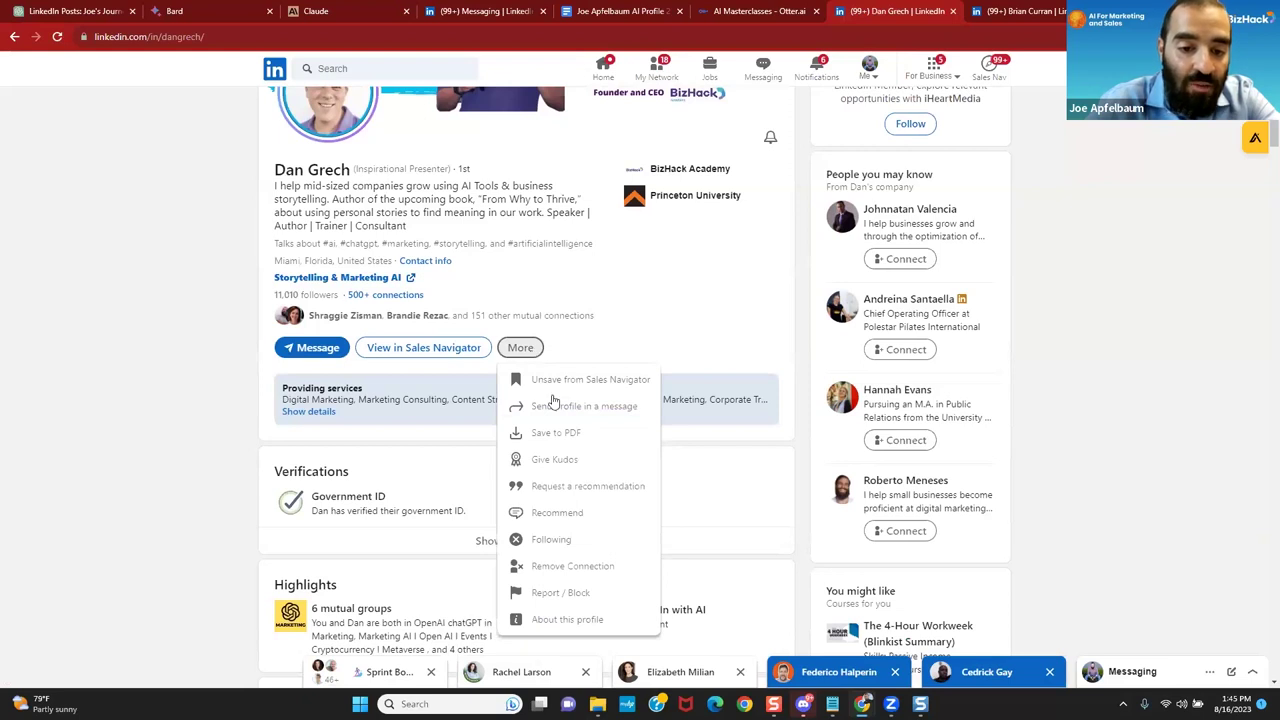
left_click(549, 513)
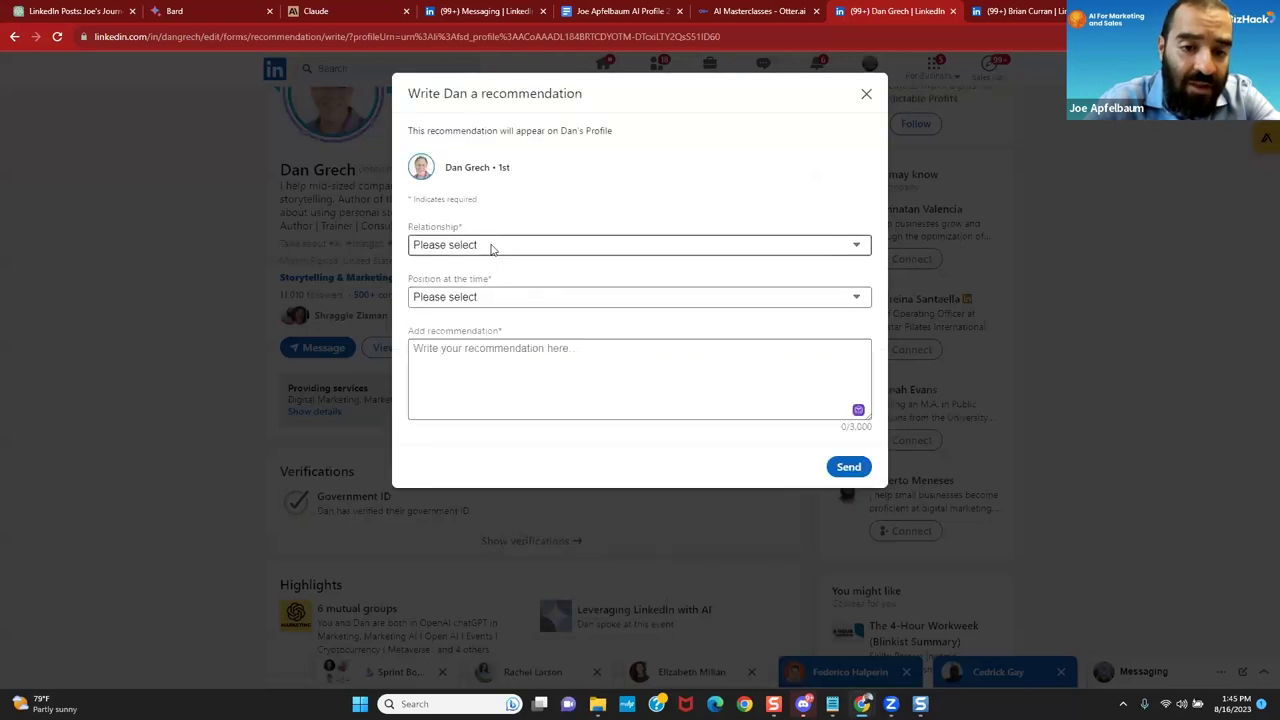
left_click(490, 249)
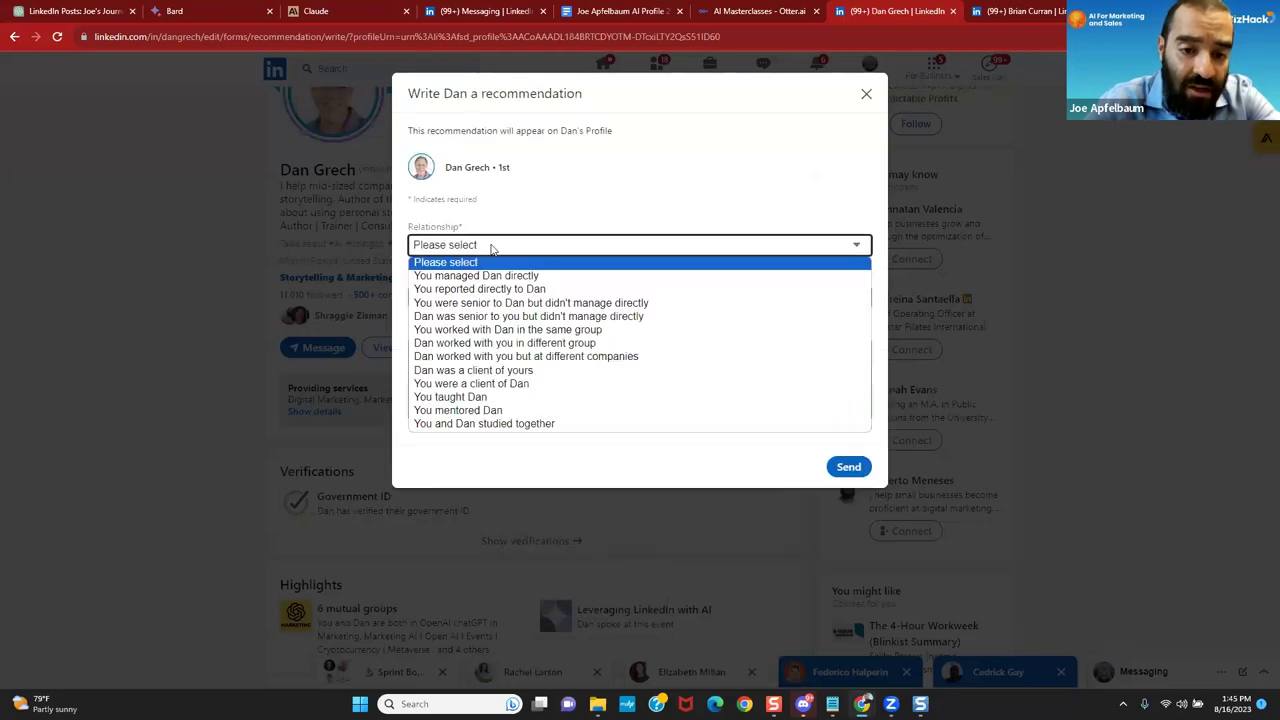
left_click(490, 384)
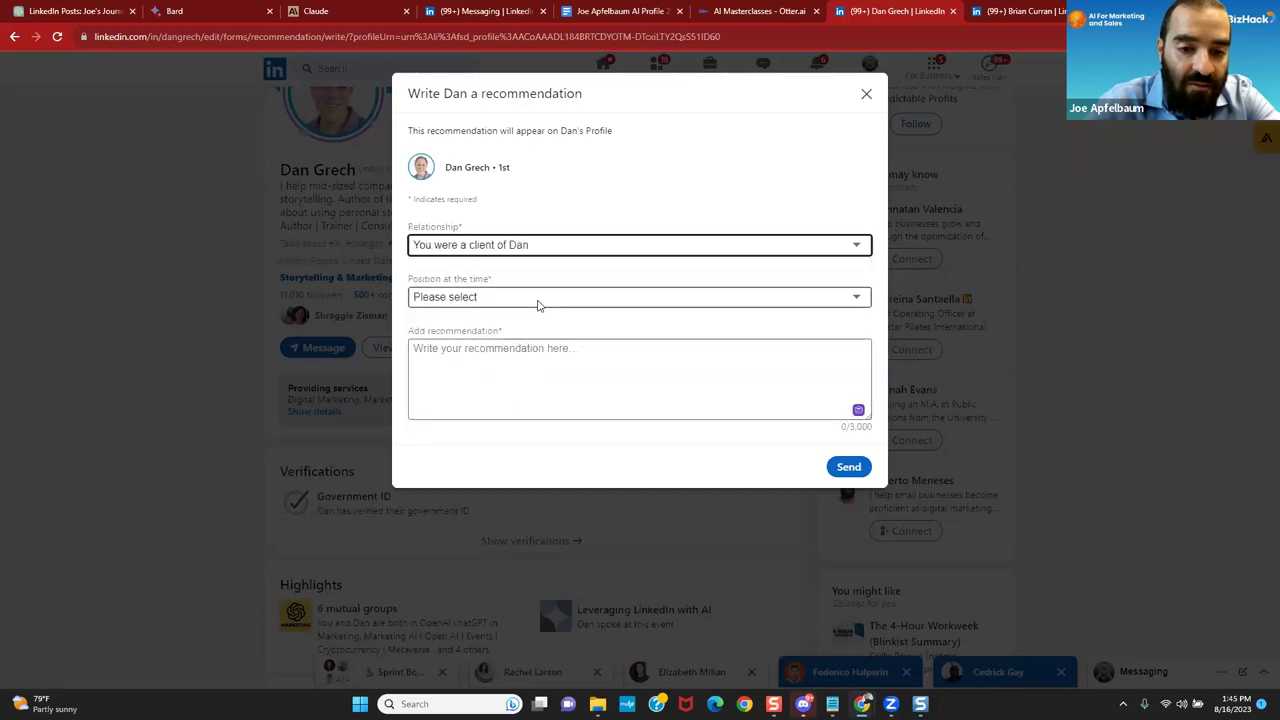
left_click(543, 300)
left_click(527, 327)
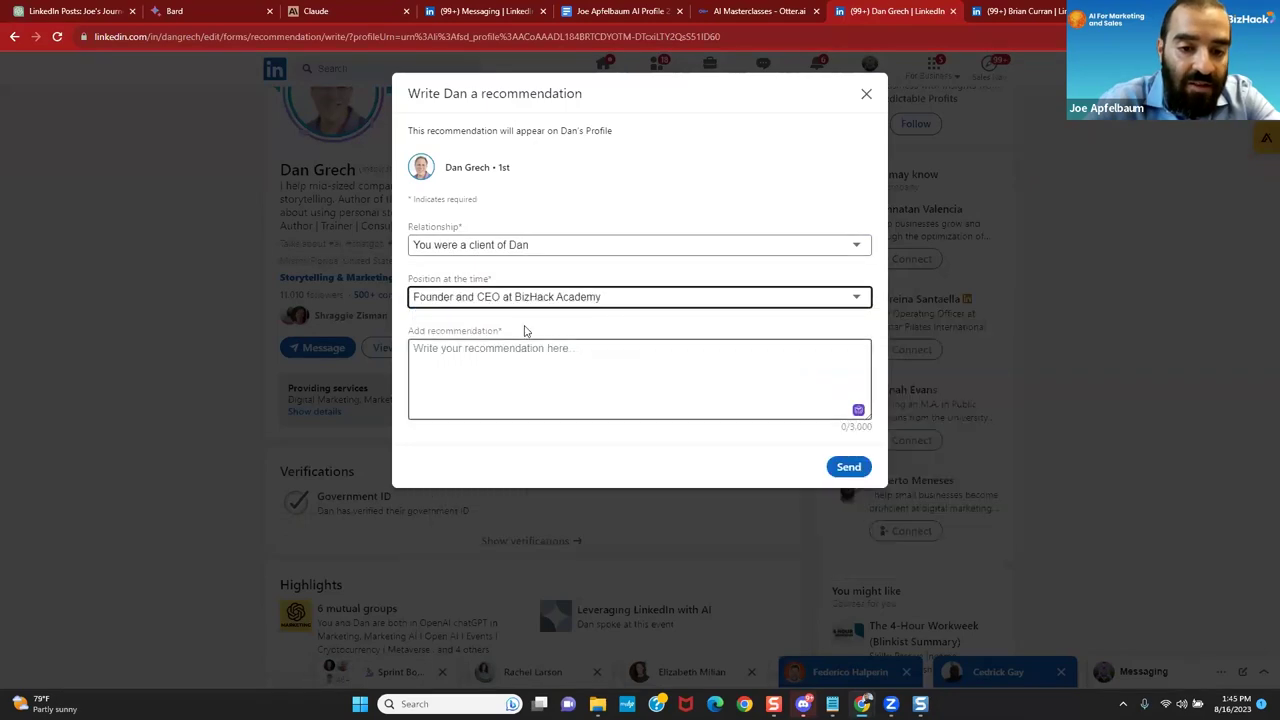
left_click(502, 357)
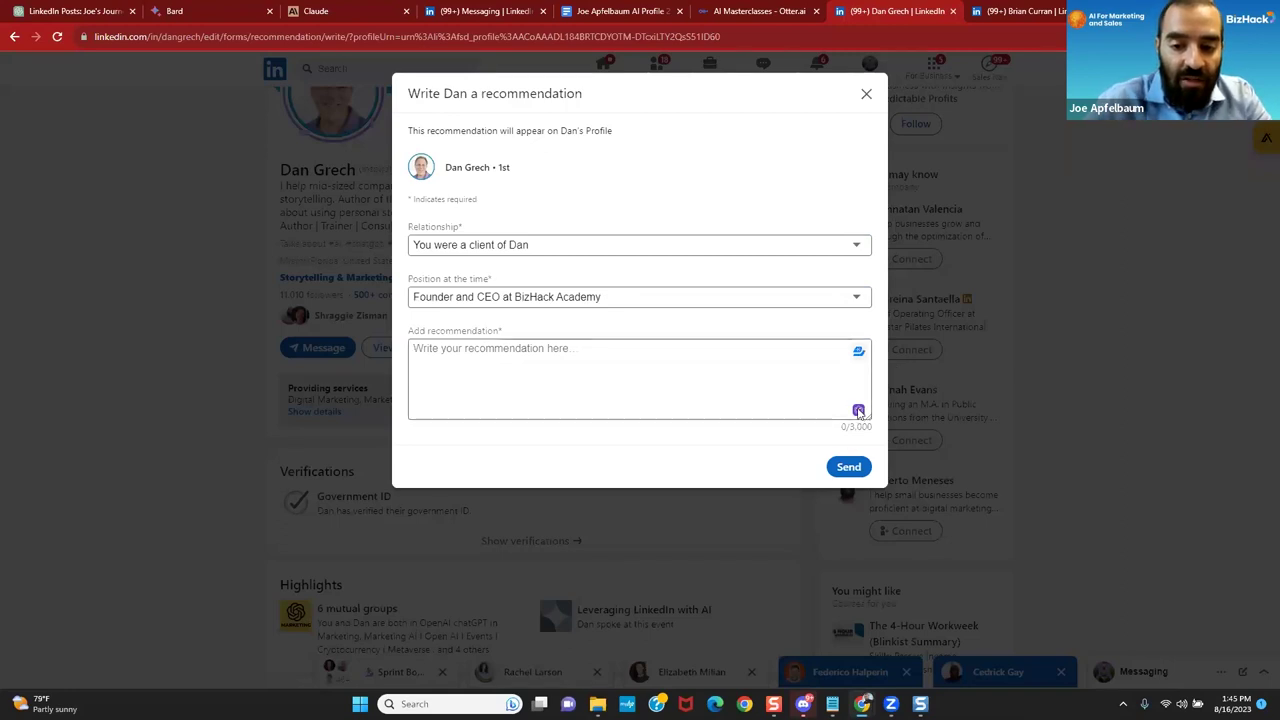
left_click(858, 410)
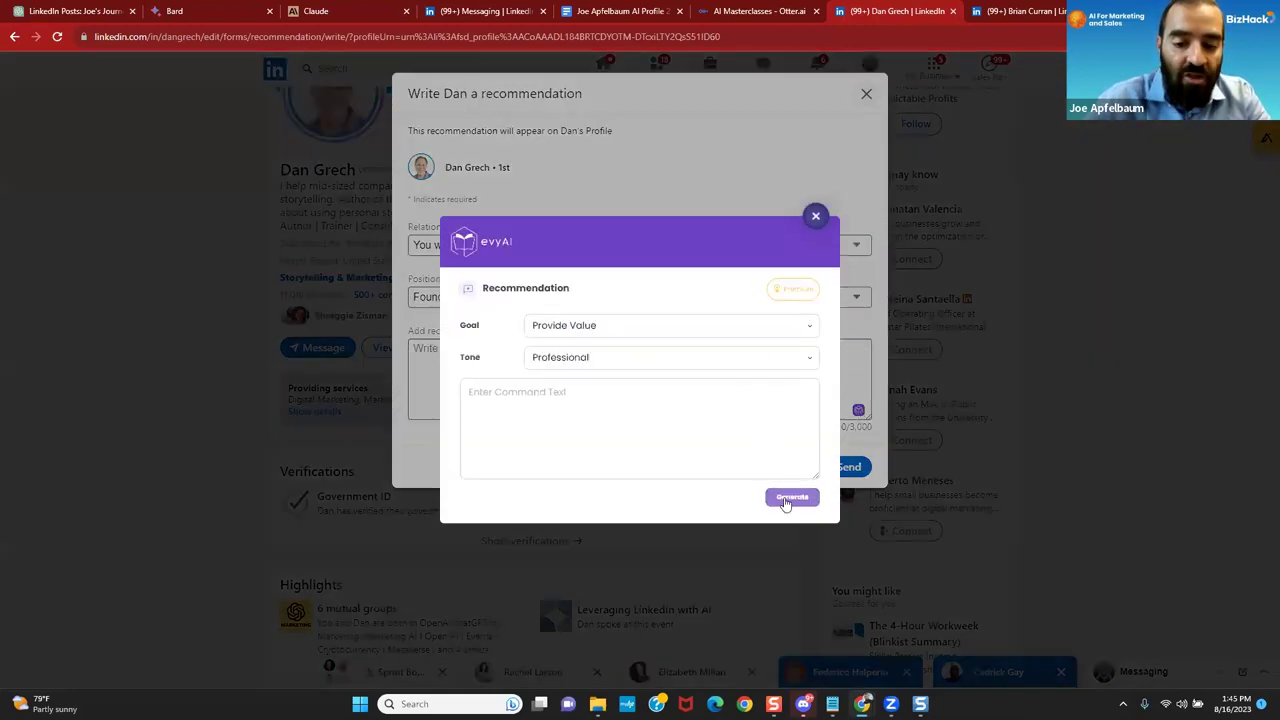
Step: Generate a professional-toned, value-providing recommendation with evyAI and insert it (1,631 characters)
left_click(785, 500)
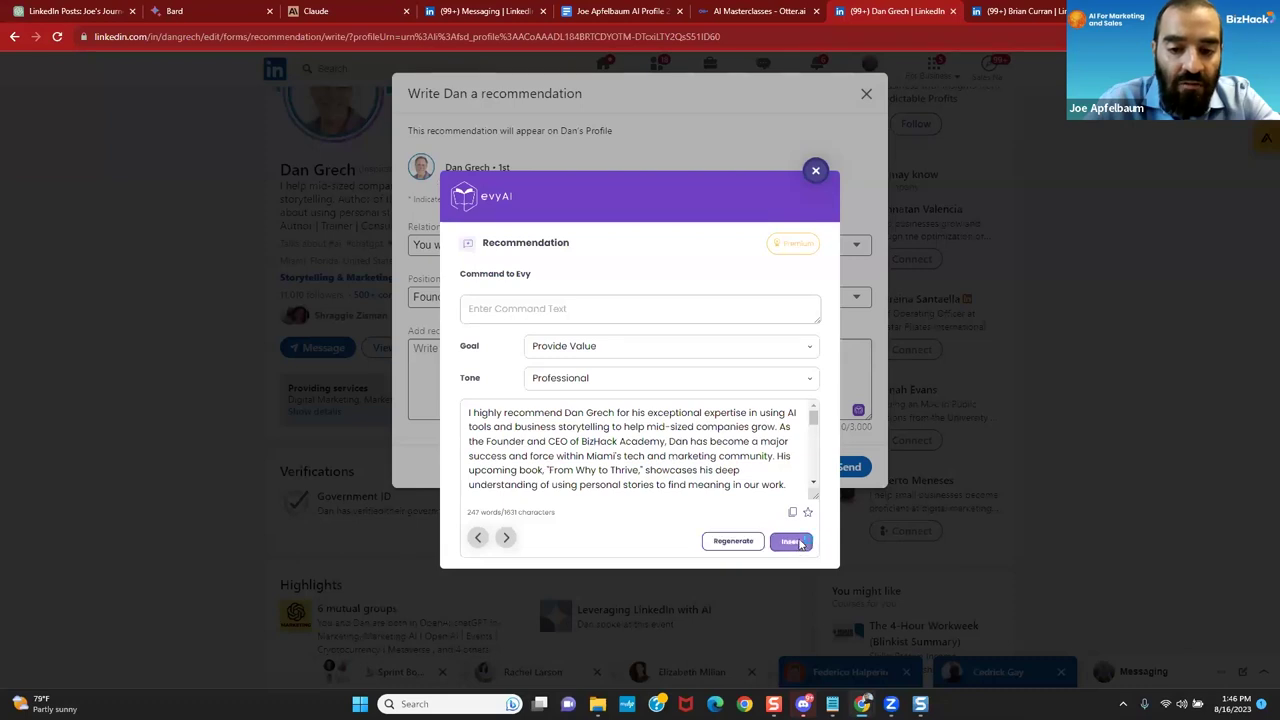
left_click(795, 541)
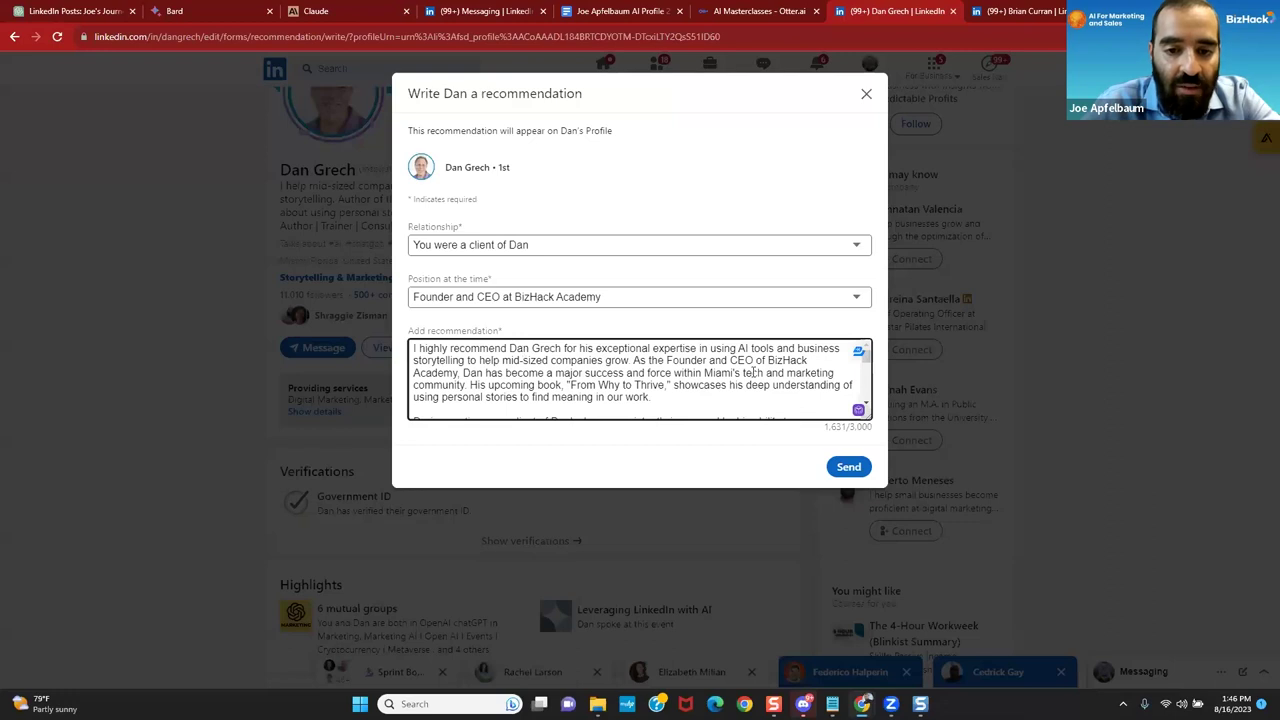
Step: Delete the client-experience sentence and put the 'His courses' sentence on its own line
left_click(681, 398)
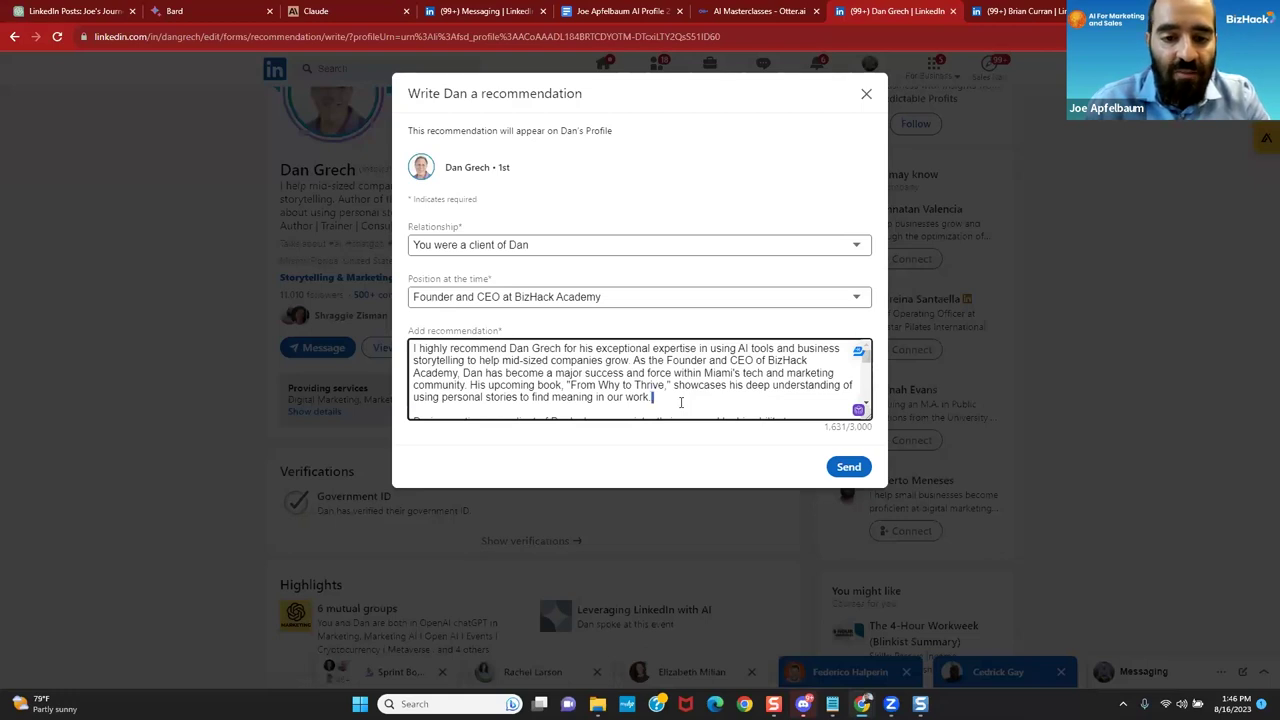
key("Down")
key("Down")
key("Down")
key("Up")
key("Up")
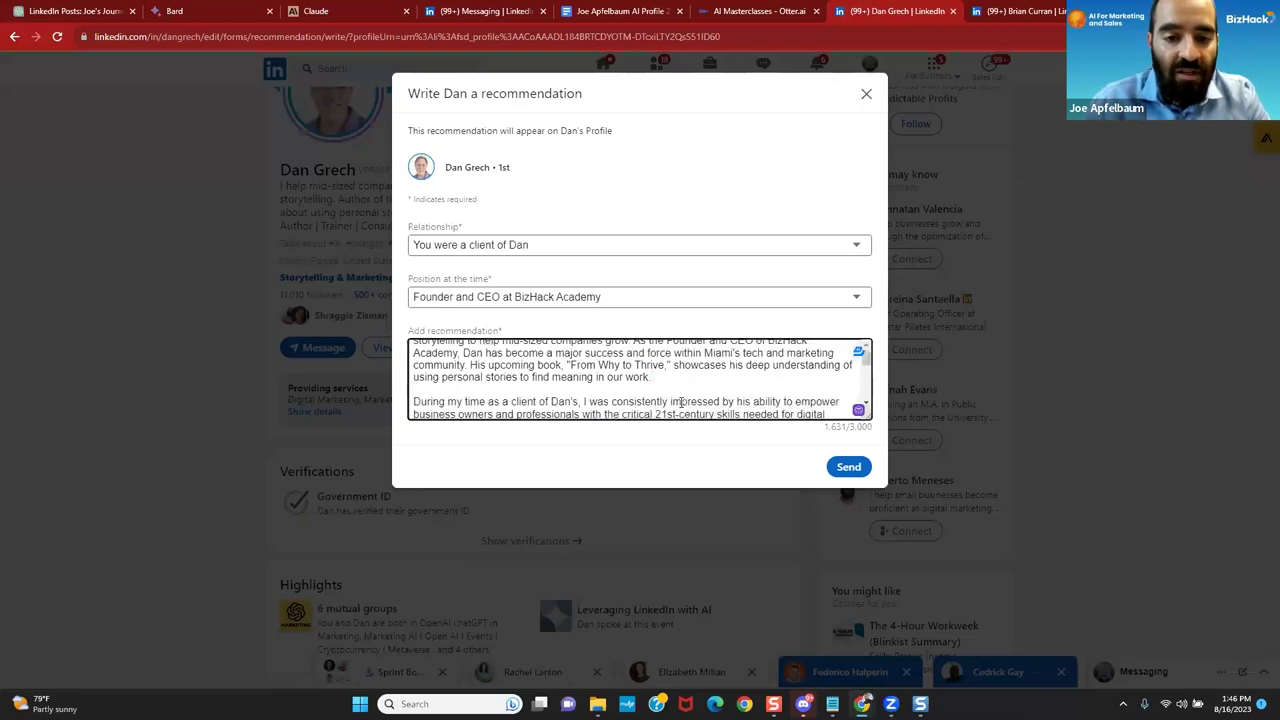
key("Down")
key("Down")
key("Down")
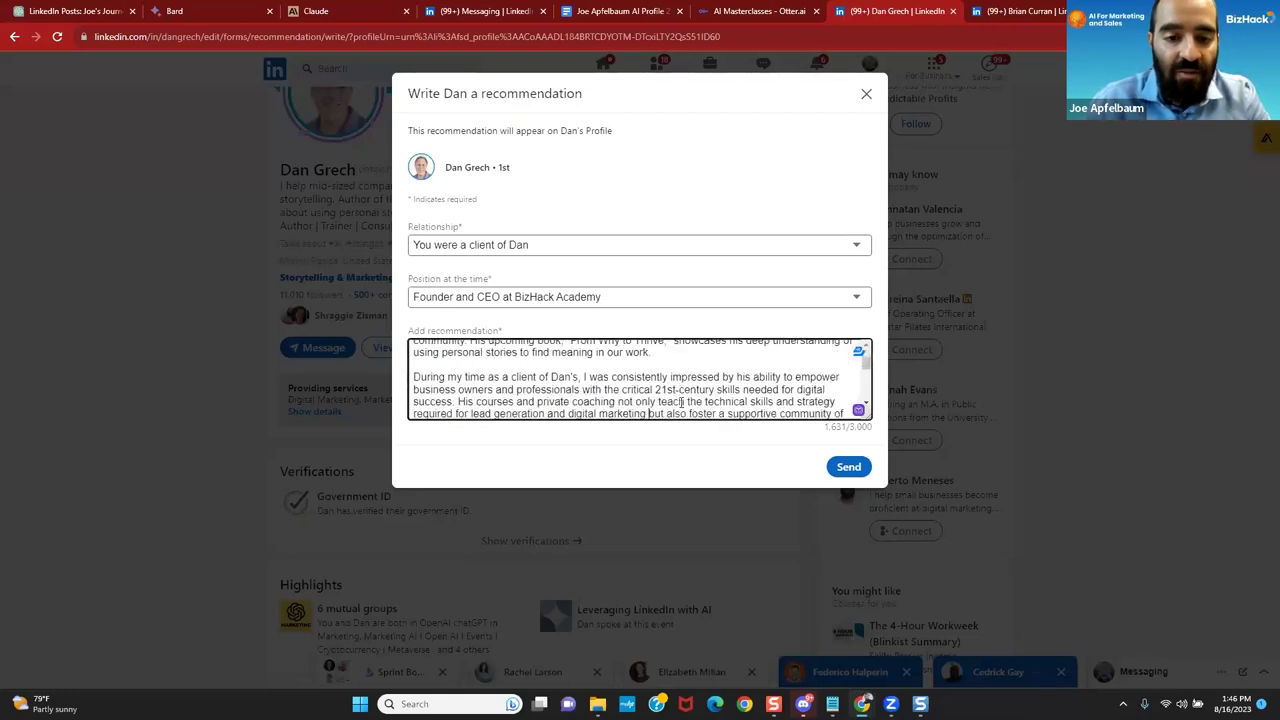
key("Down")
key("Down")
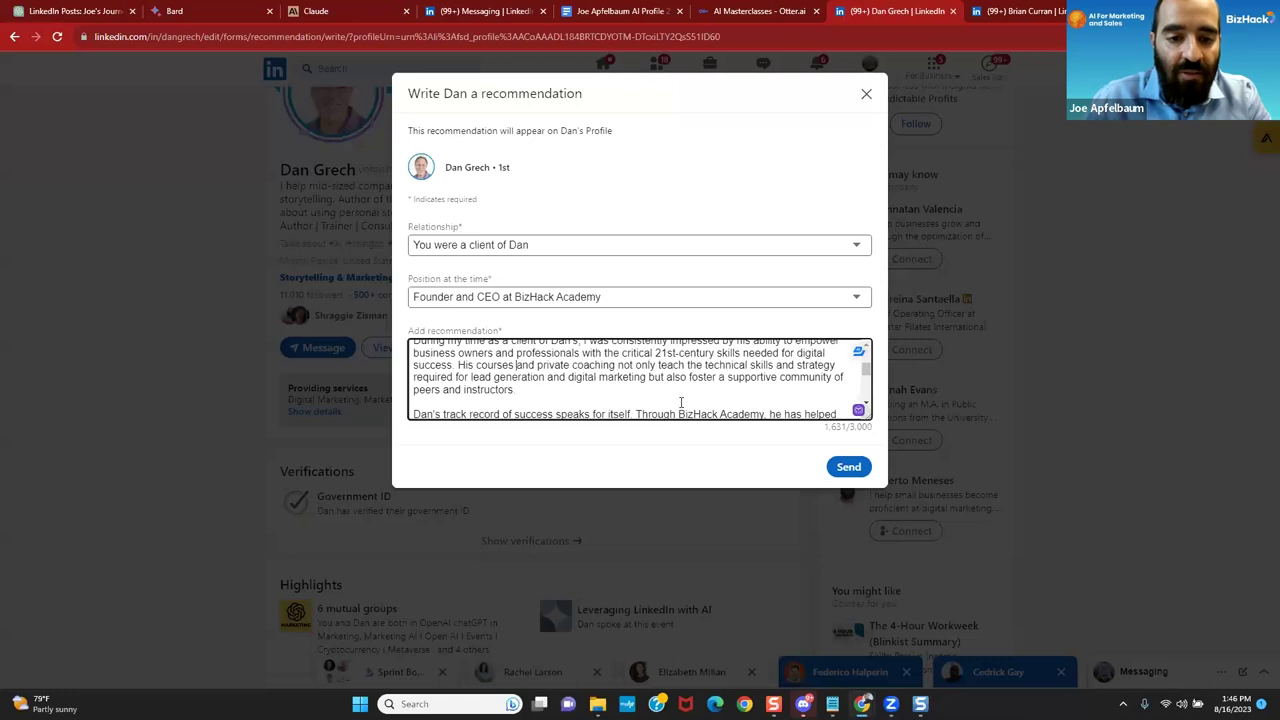
key("ctrl+shift+Left")
key("ctrl+shift+Left")
key("ctrl+shift+Left")
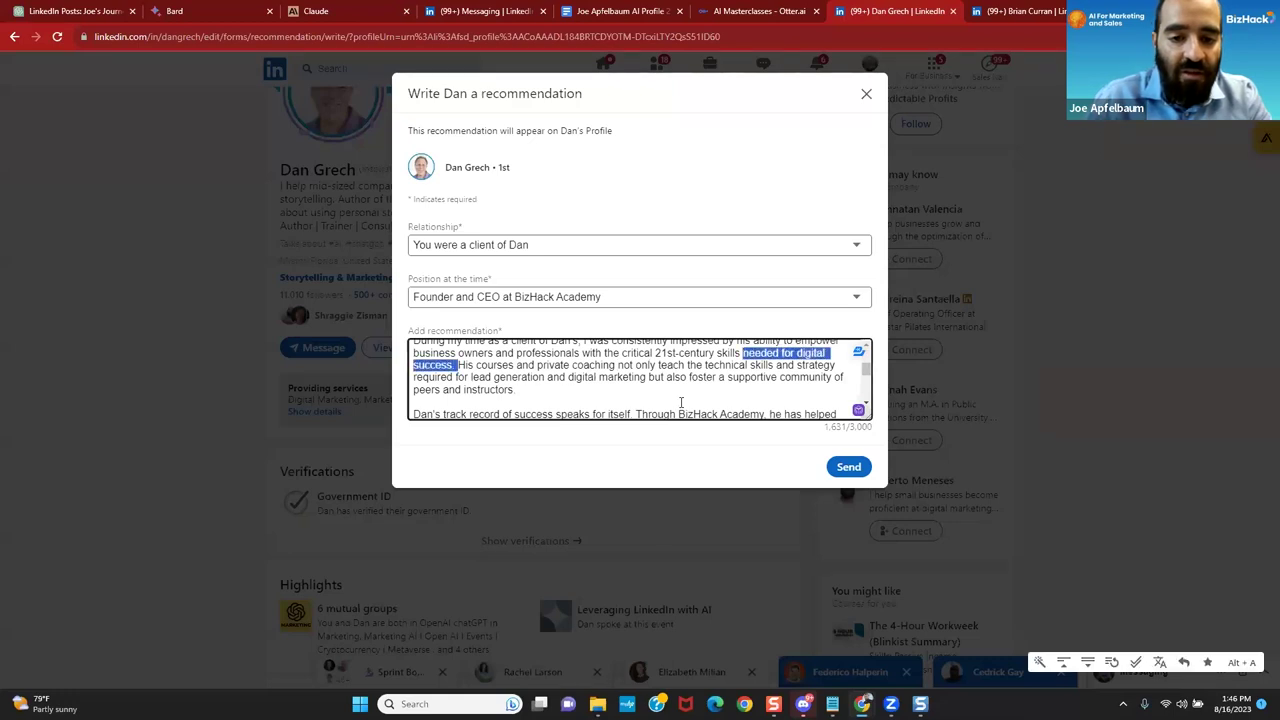
key("shift+Up")
key("shift+Up")
key("BackSpace")
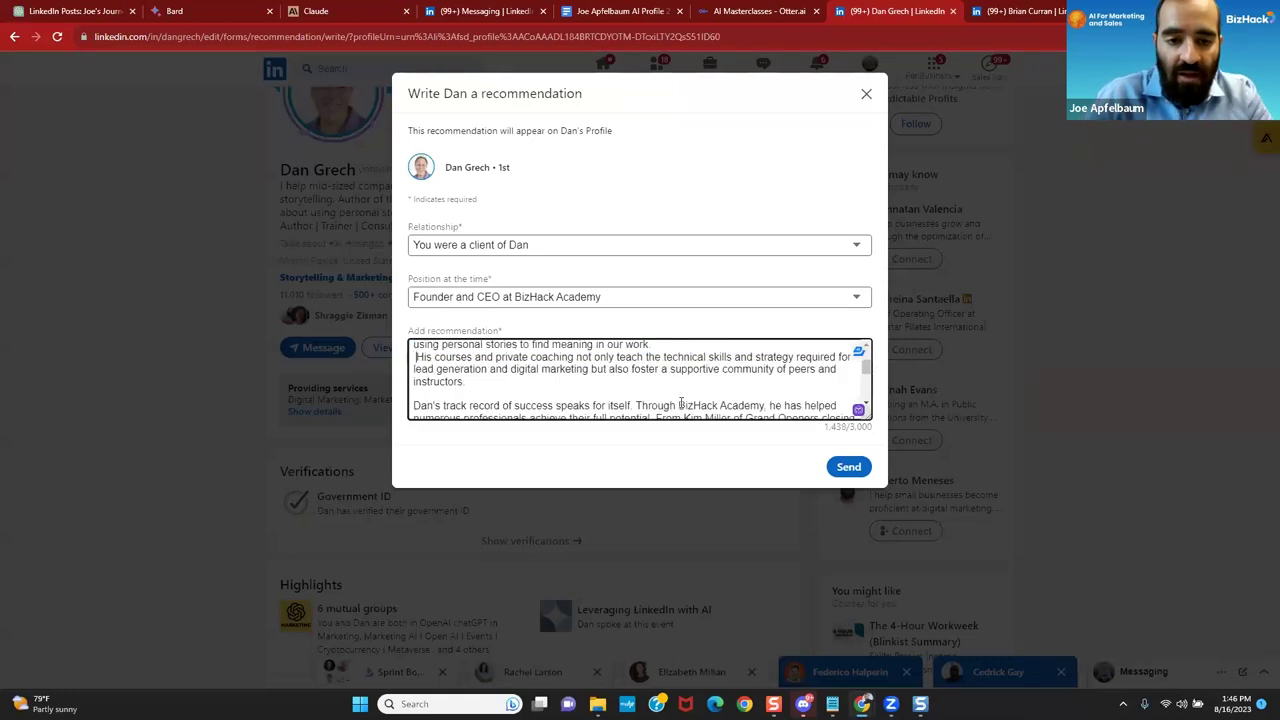
key("Return")
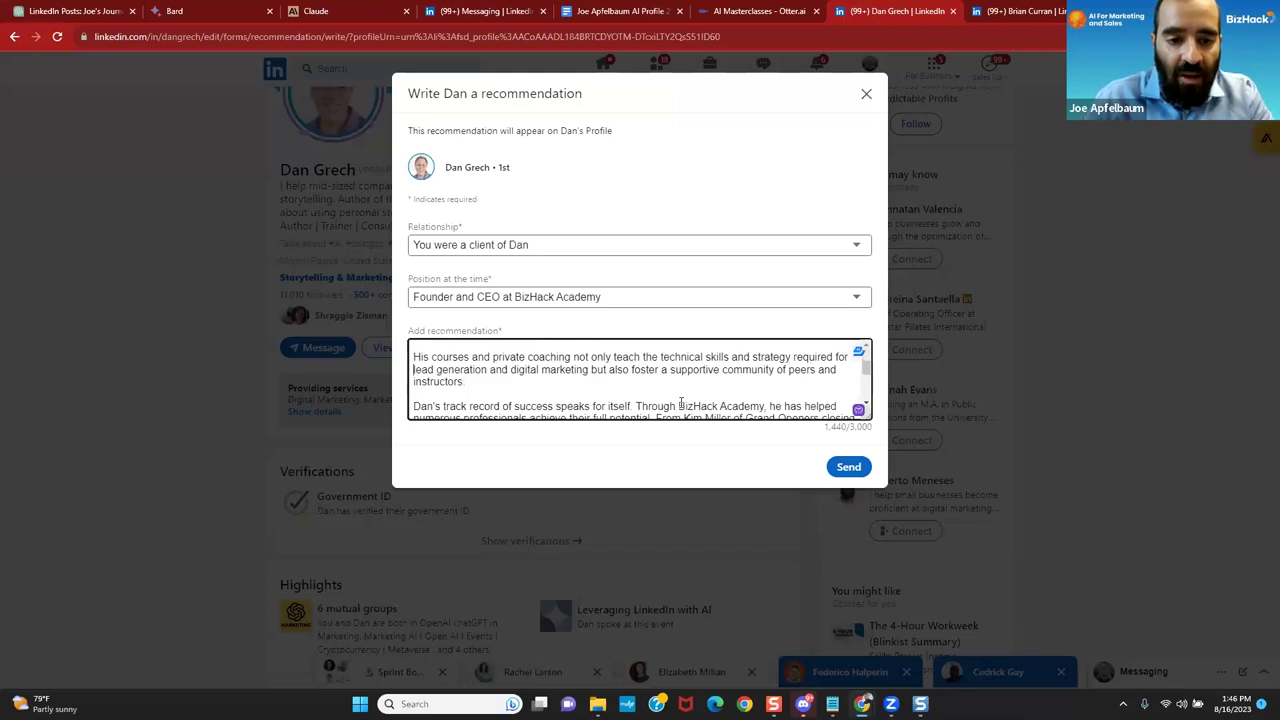
Step: Remove the 'In addition to his role' paragraph and the extra blank line before the closing
scroll(681, 403, "down", 1)
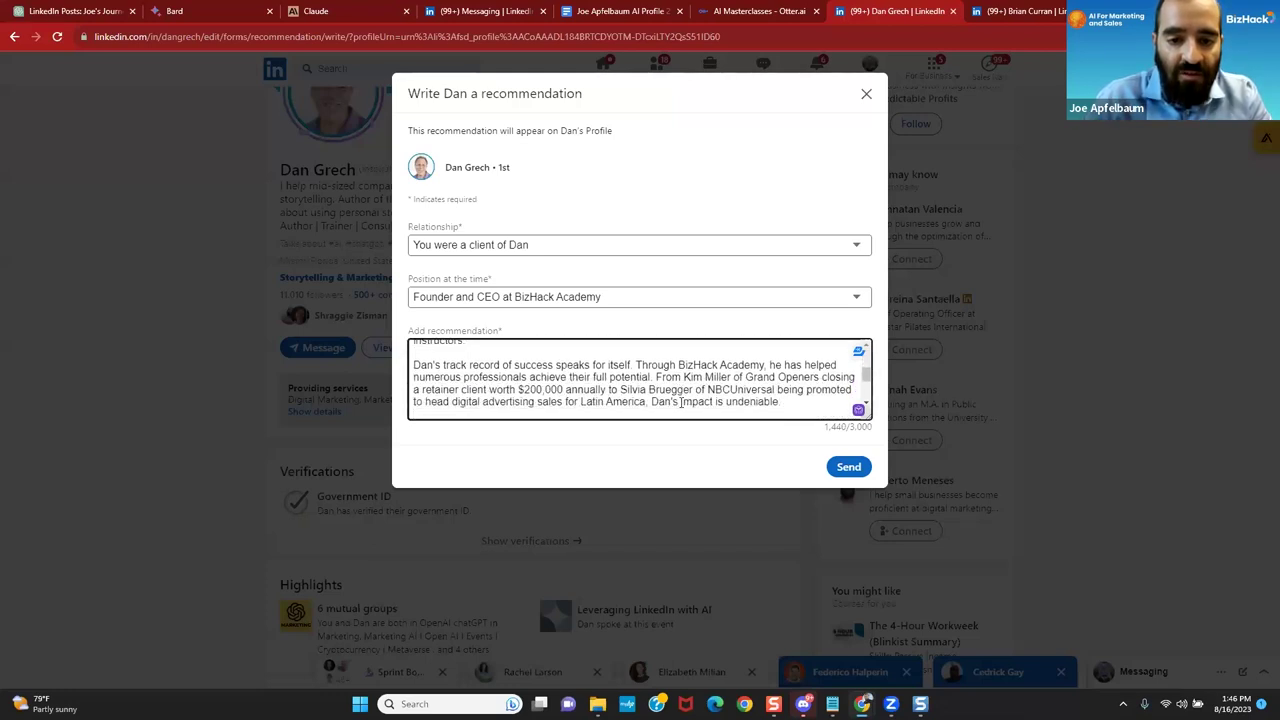
scroll(681, 403, "down", 1)
scroll(681, 403, "down", 1)
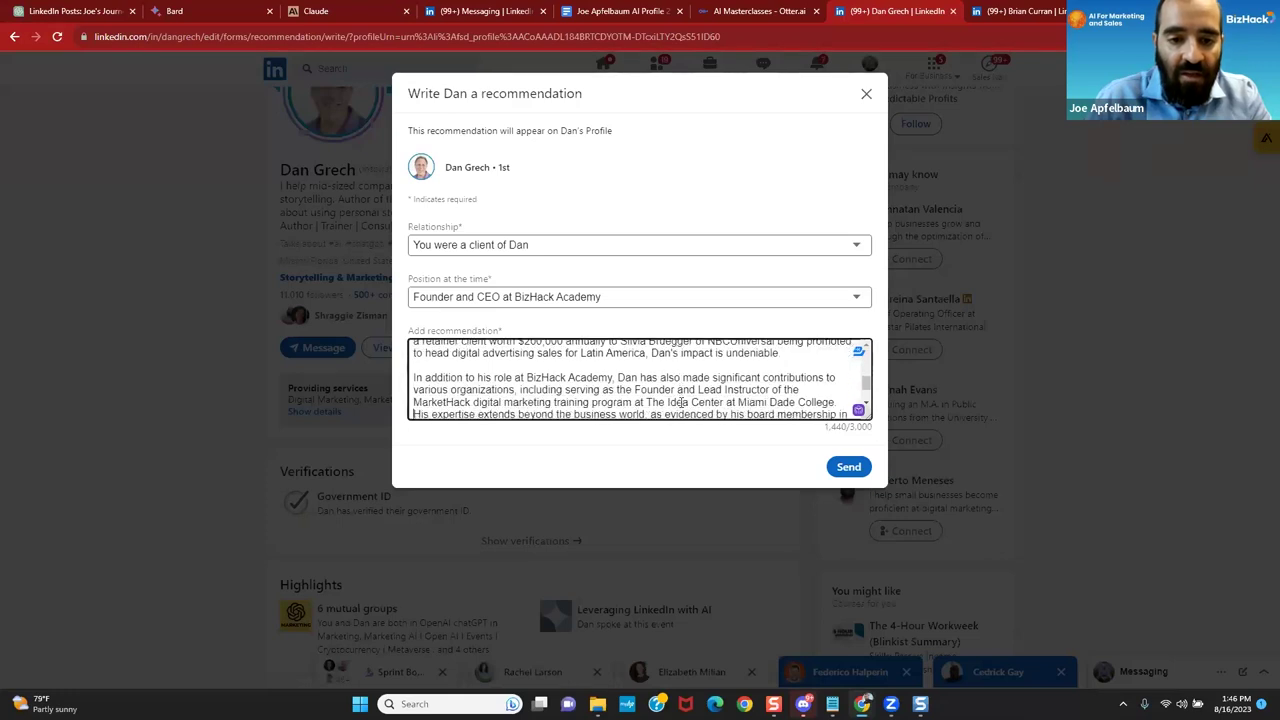
key("shift+Down")
key("shift+Down")
key("shift+Down")
key("shift+Down")
key("shift+Down")
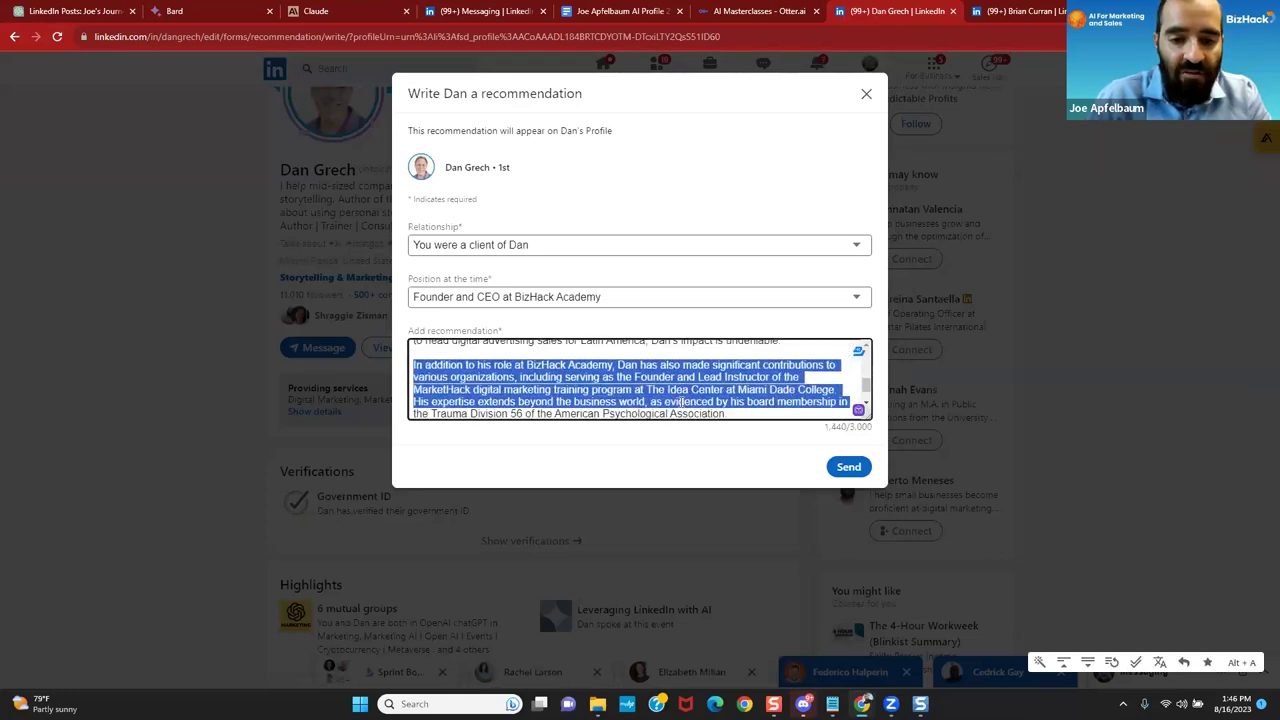
key("BackSpace")
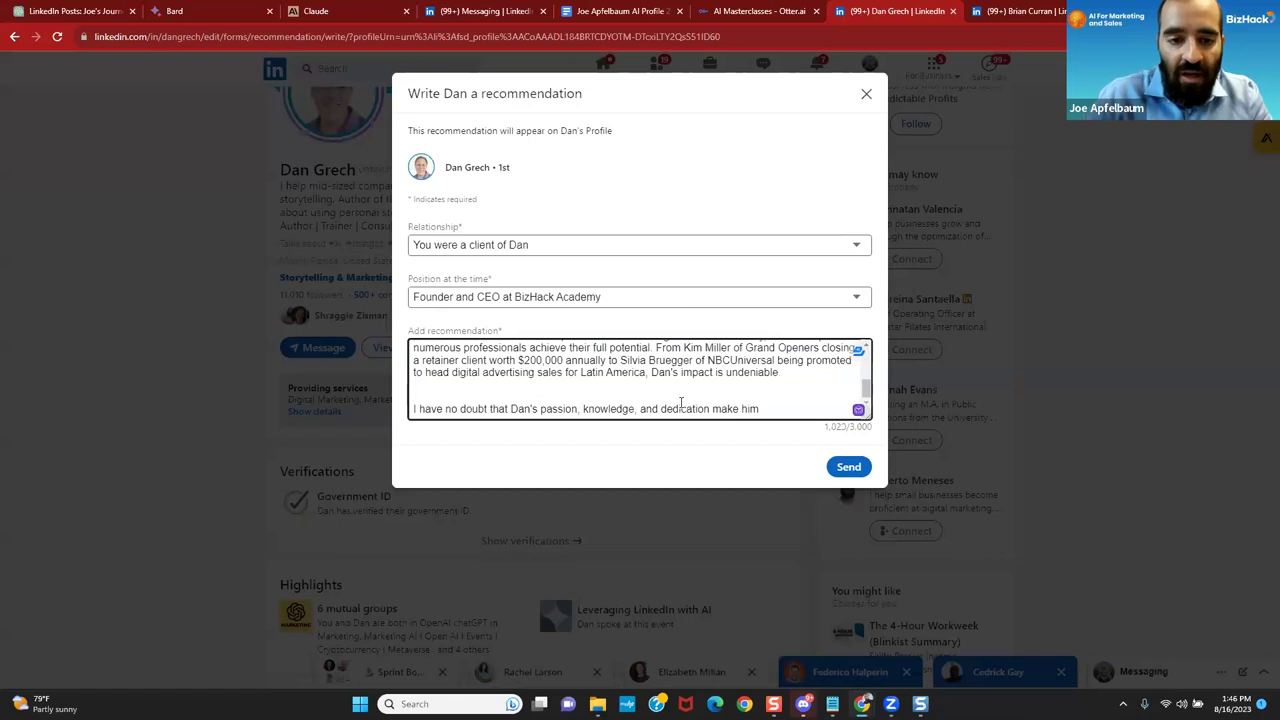
key("BackSpace")
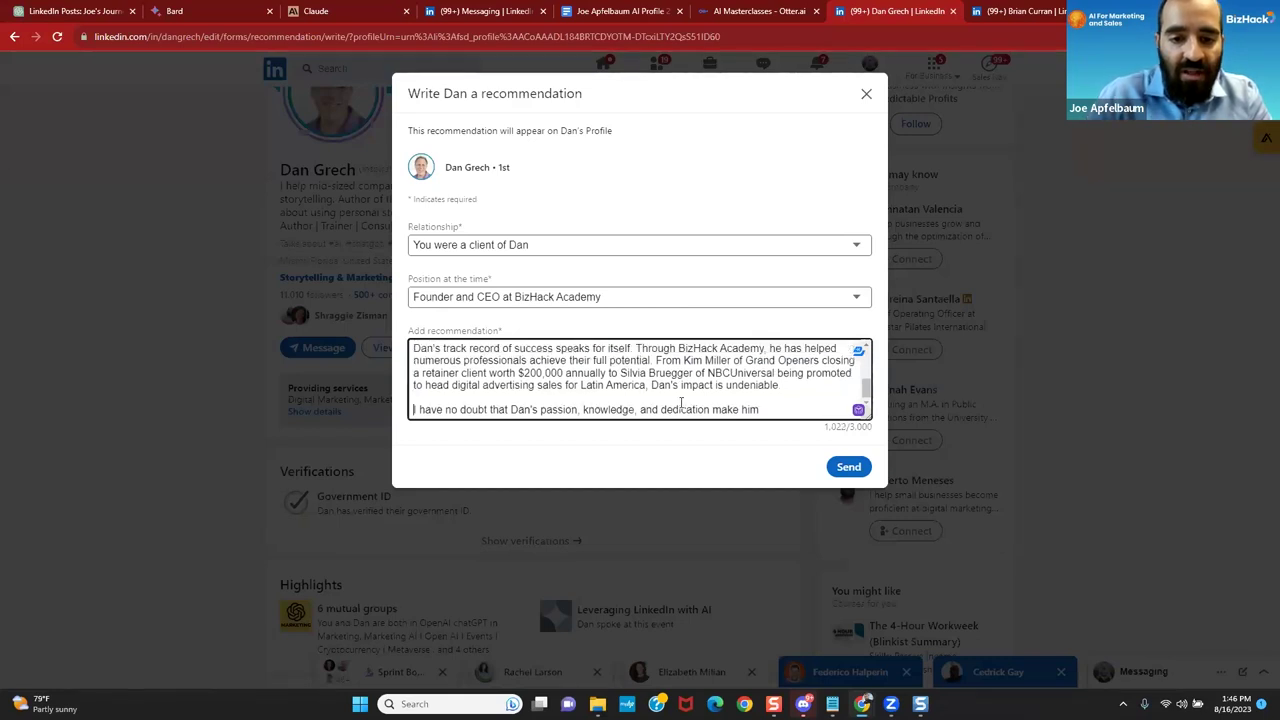
Step: Finish the closing with 'number one choice for AI and business education. HIGHLY RECOMMENDED! Buy his stuff NOW' and send
key("End")
type("the num")
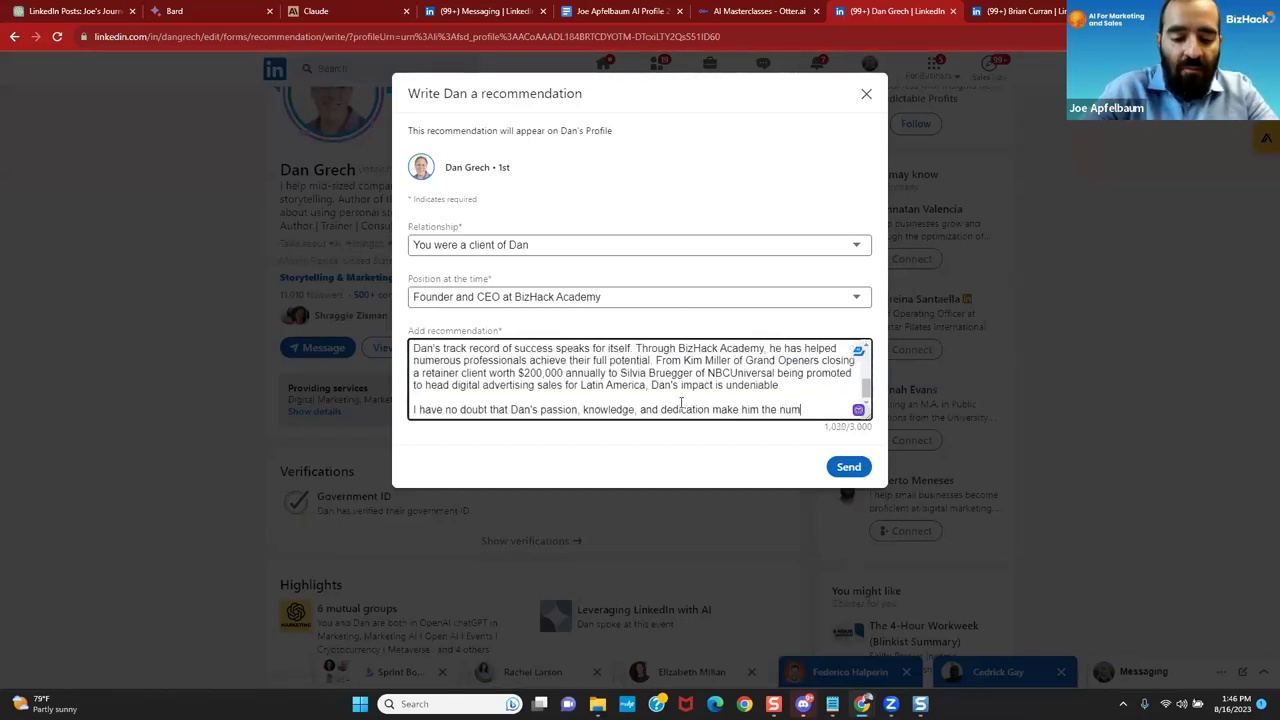
type("ber one choice for ")
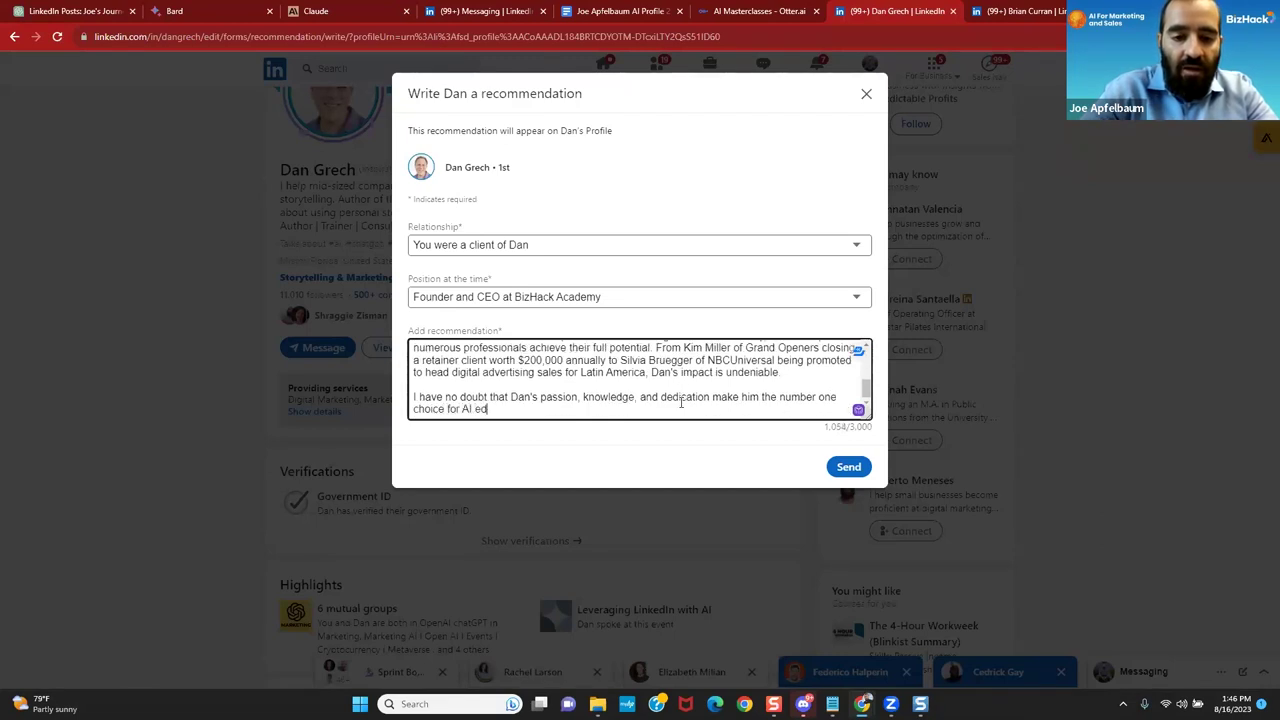
type("AIand busine")
key("BackSpace")
key("BackSpace")
type("and business education")
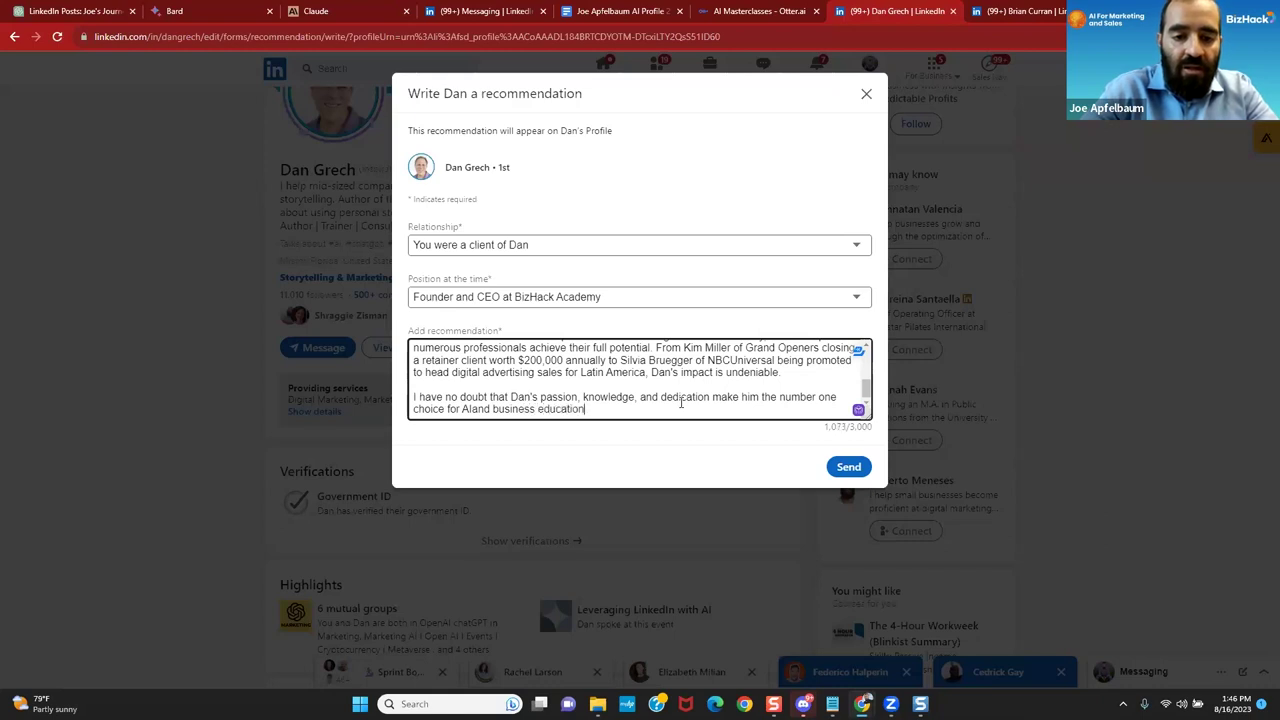
type(". HIGHLY RECOM")
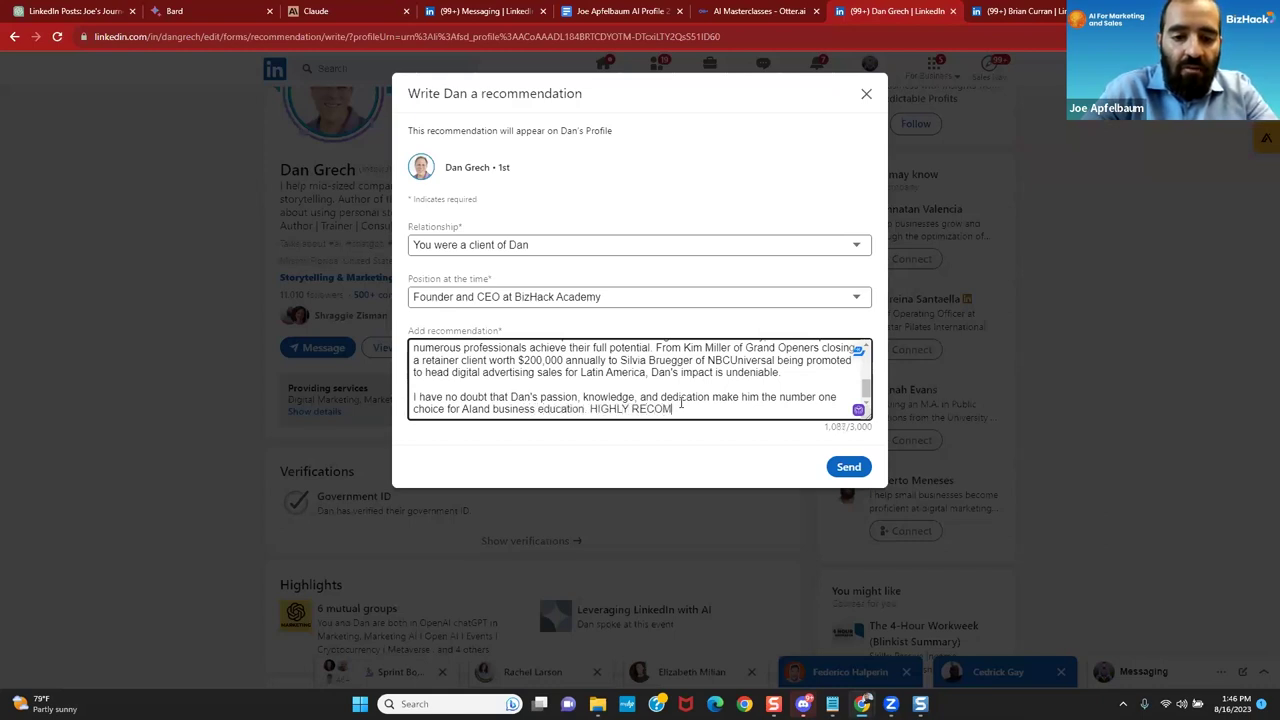
type("MENDED! B")
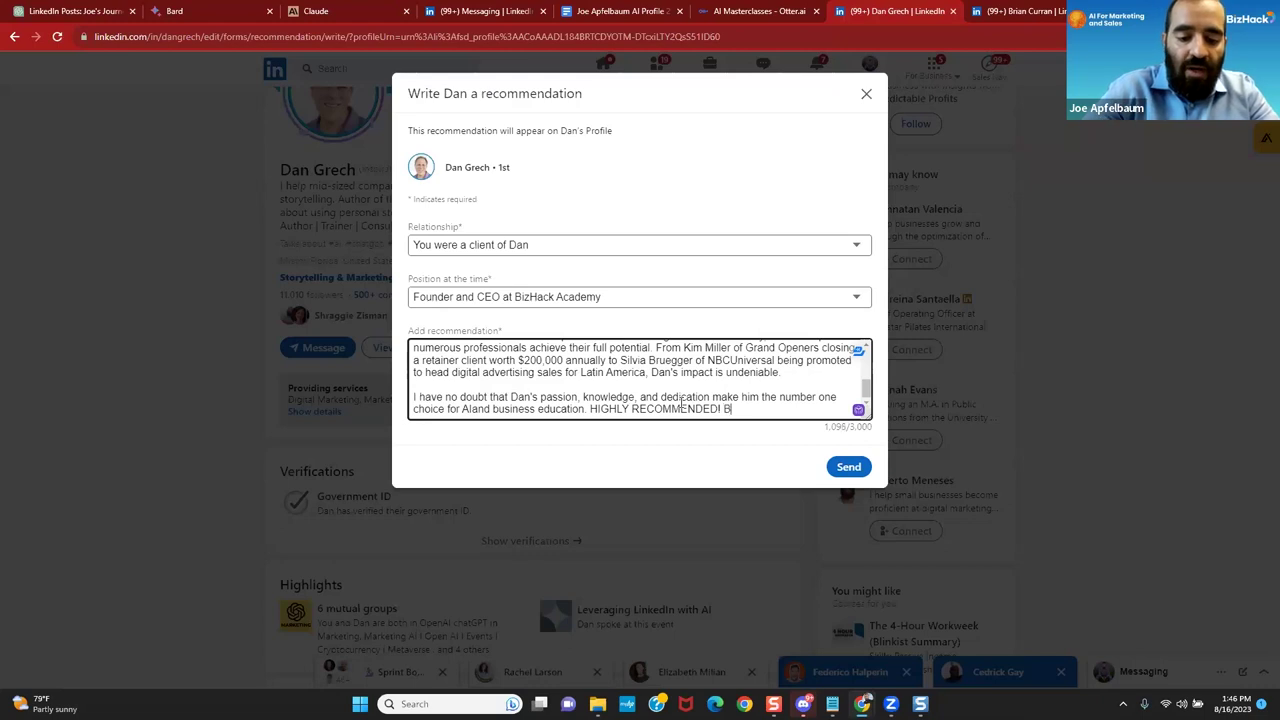
type("uy his stuff NOW.")
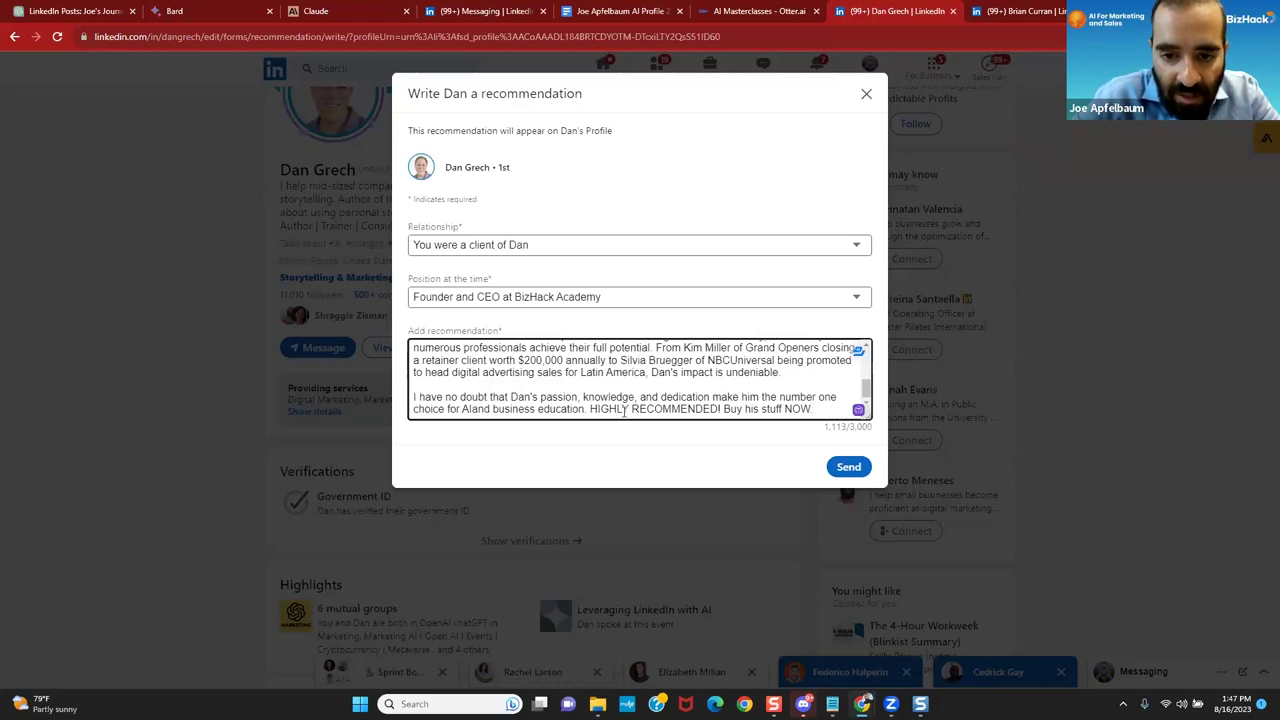
left_click(474, 409)
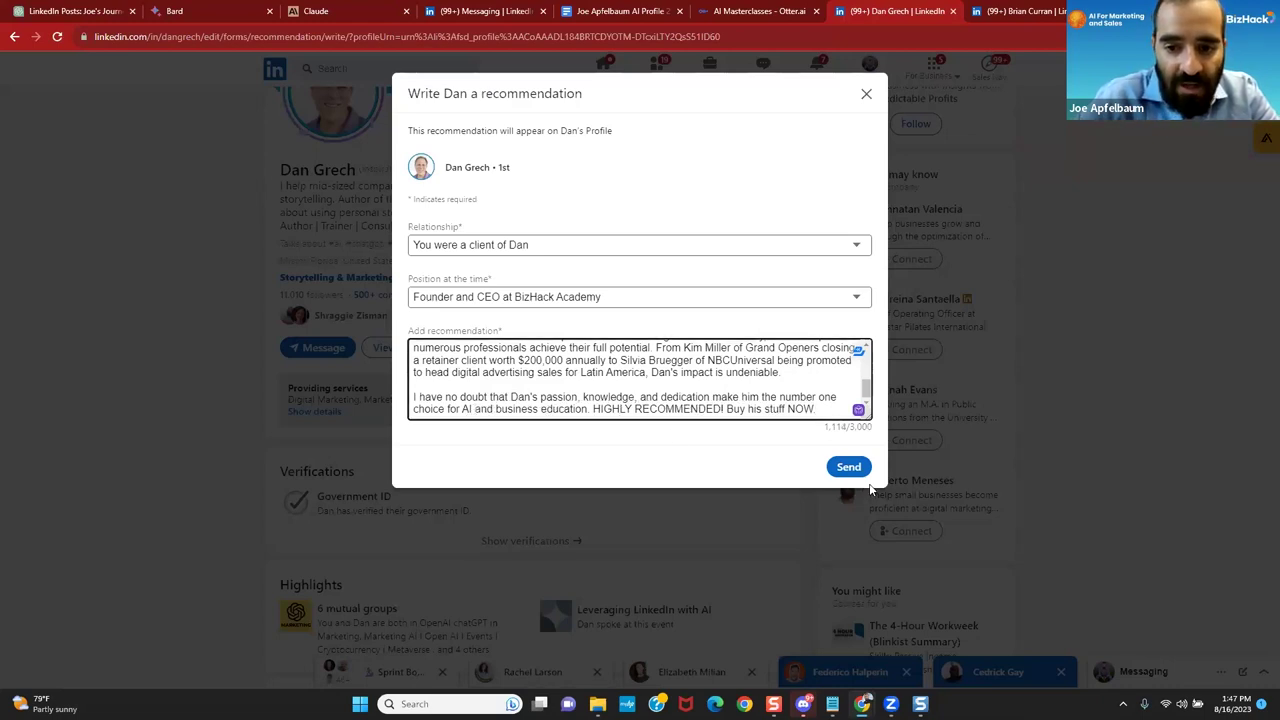
left_click(848, 467)
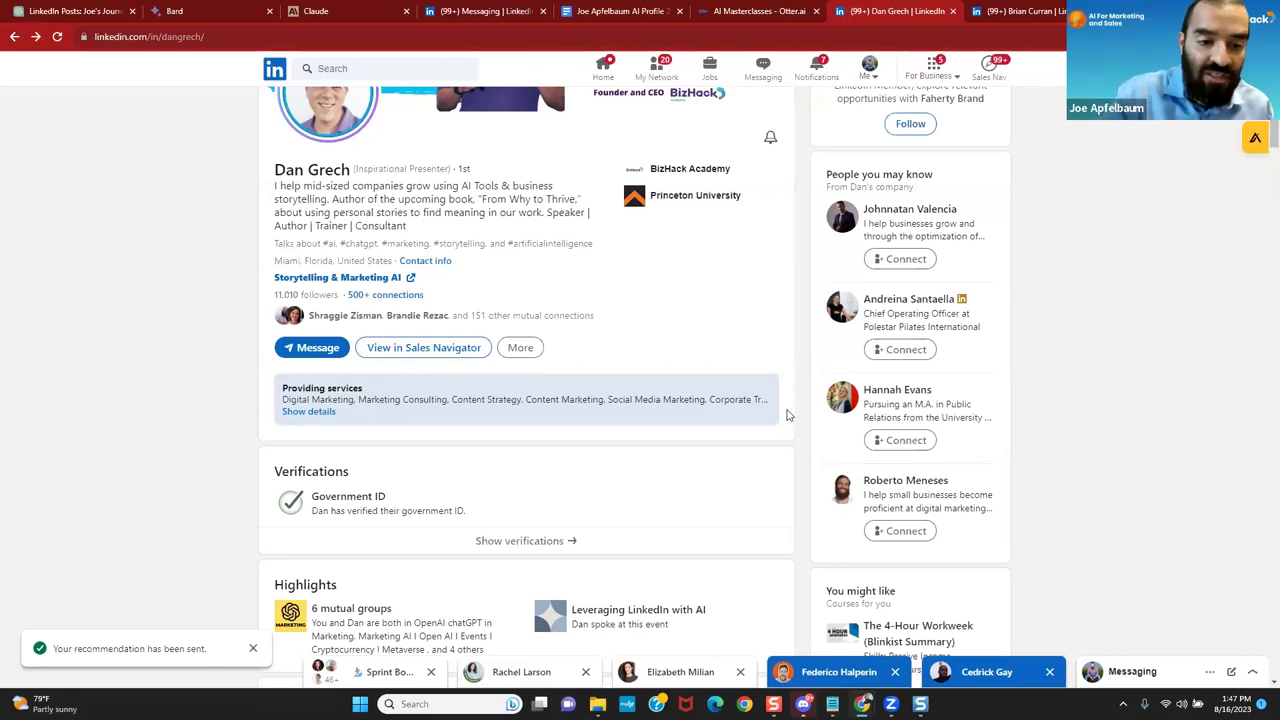
Step: Scroll down the profile past Activity, Experience, Education and Skills to Recommendations
scroll(620, 507, "down", 3)
scroll(620, 507, "down", 4)
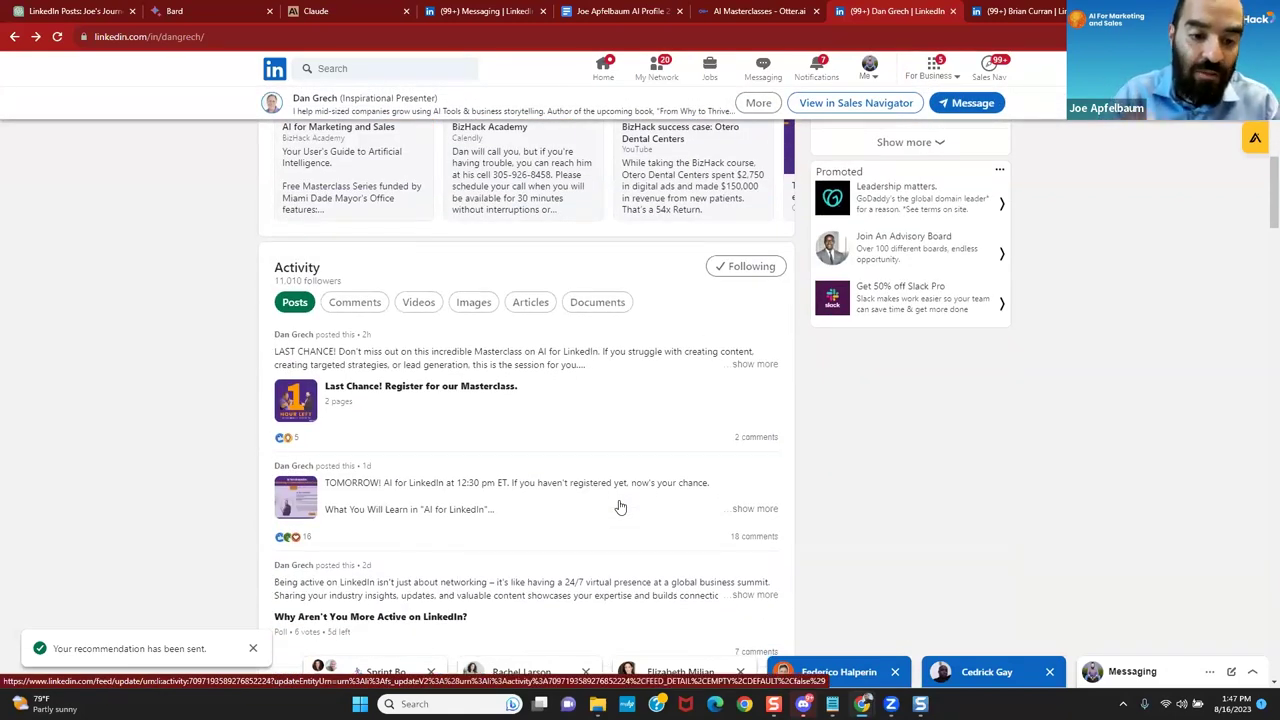
scroll(620, 507, "down", 10)
scroll(620, 507, "down", 10)
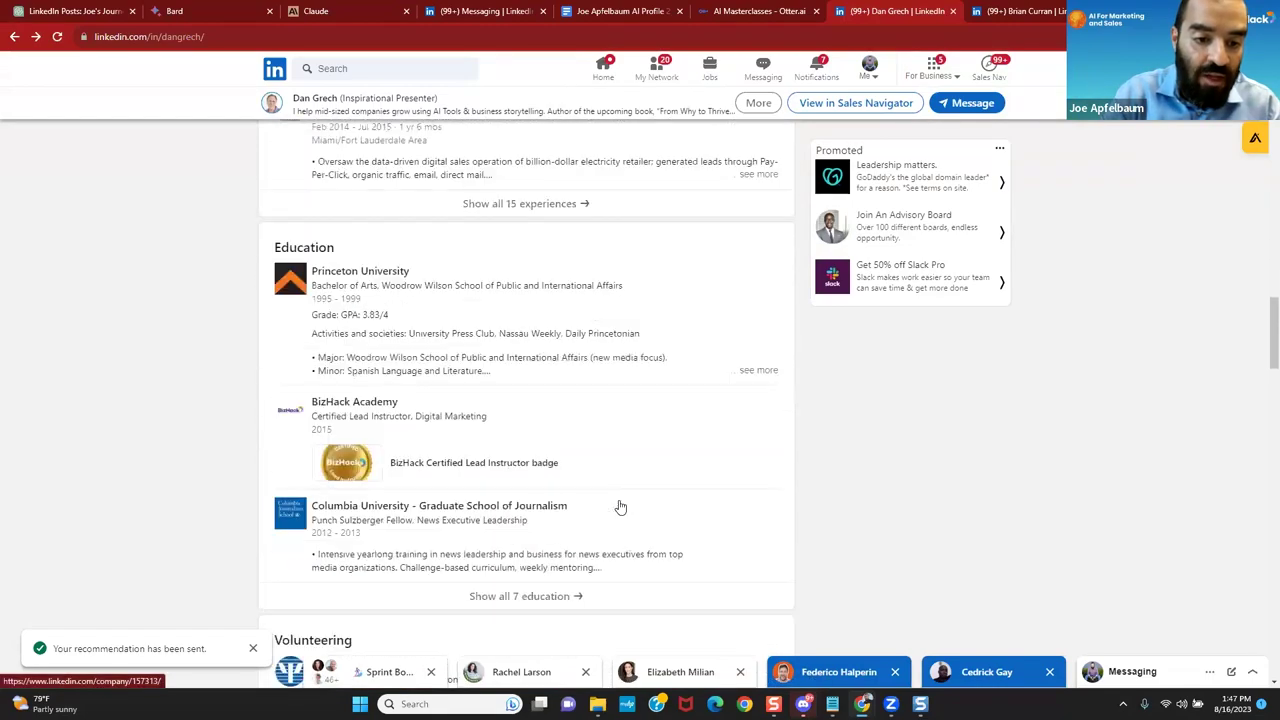
scroll(620, 507, "down", 7)
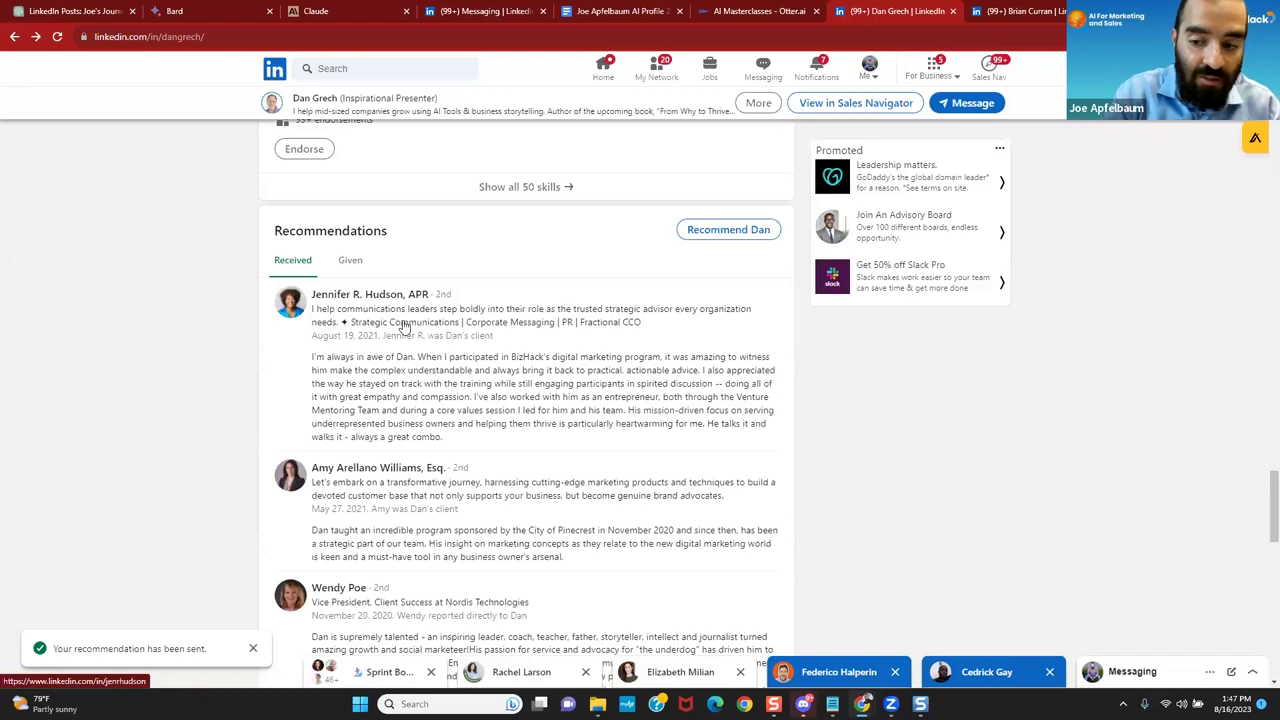
scroll(400, 325, "down", 1)
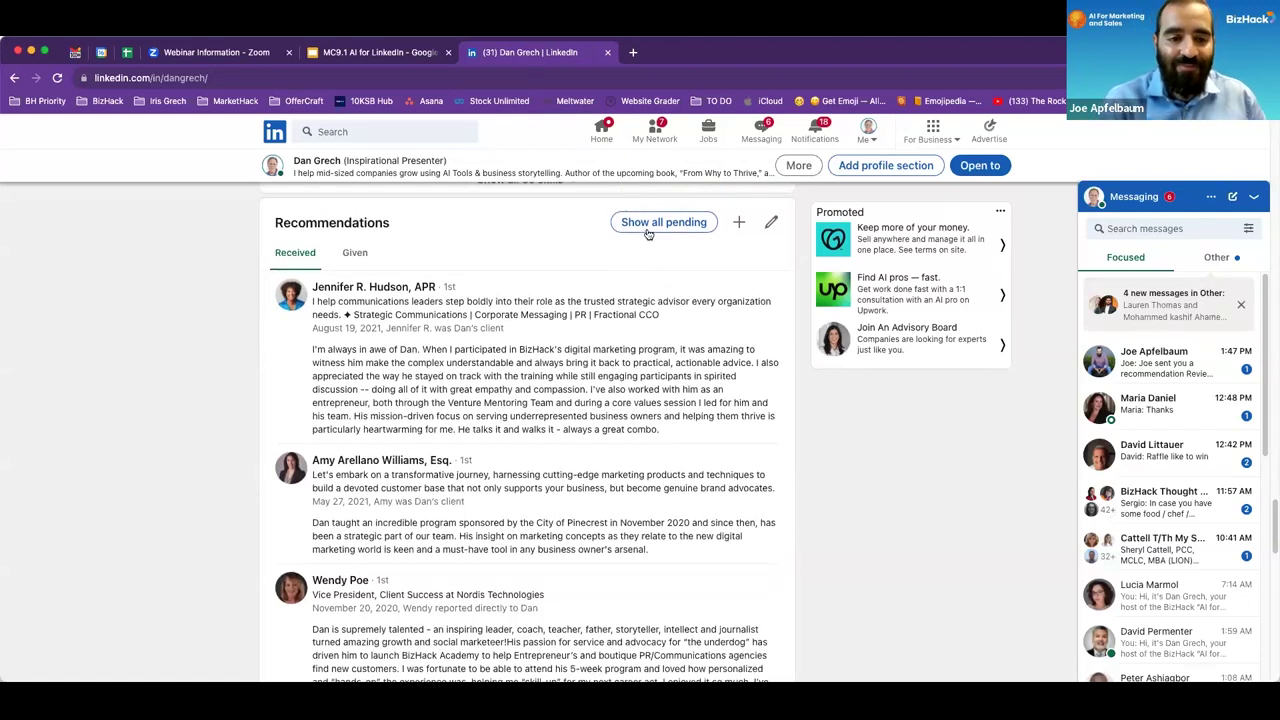
Step: Find the Recommendations section and switch it to the Given list
scroll(552, 405, "up", 15)
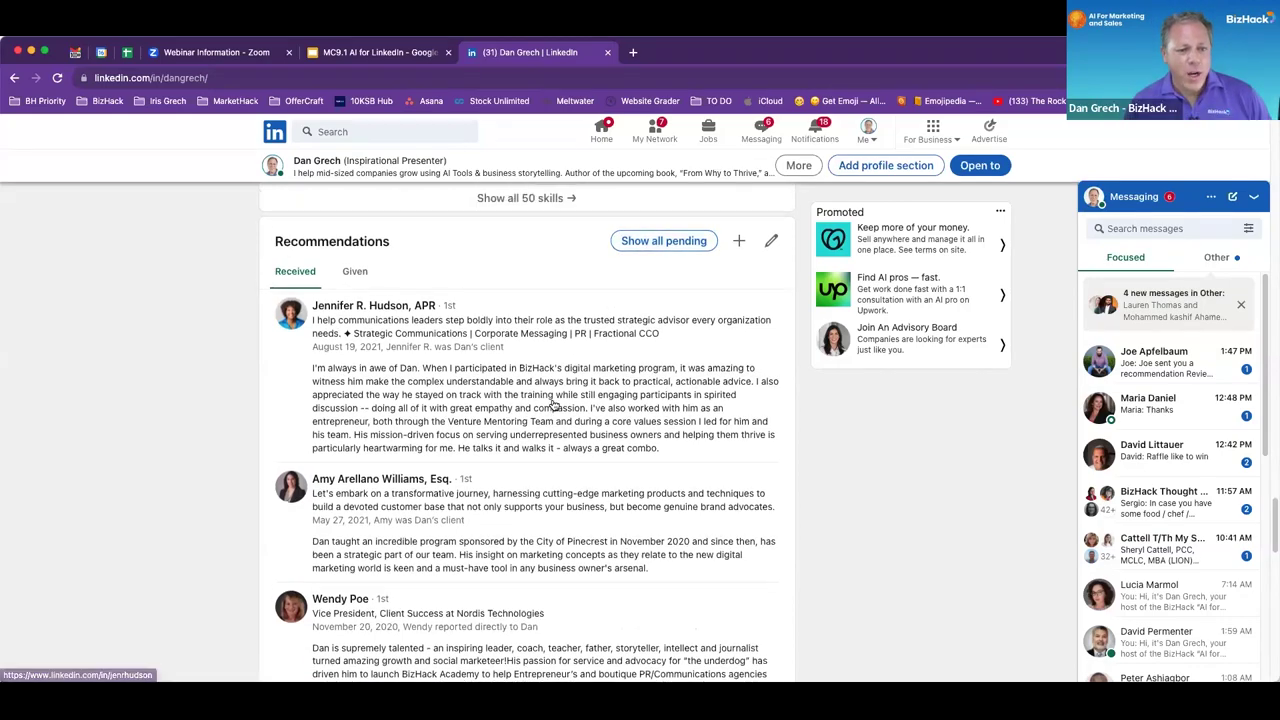
scroll(553, 402, "up", 20)
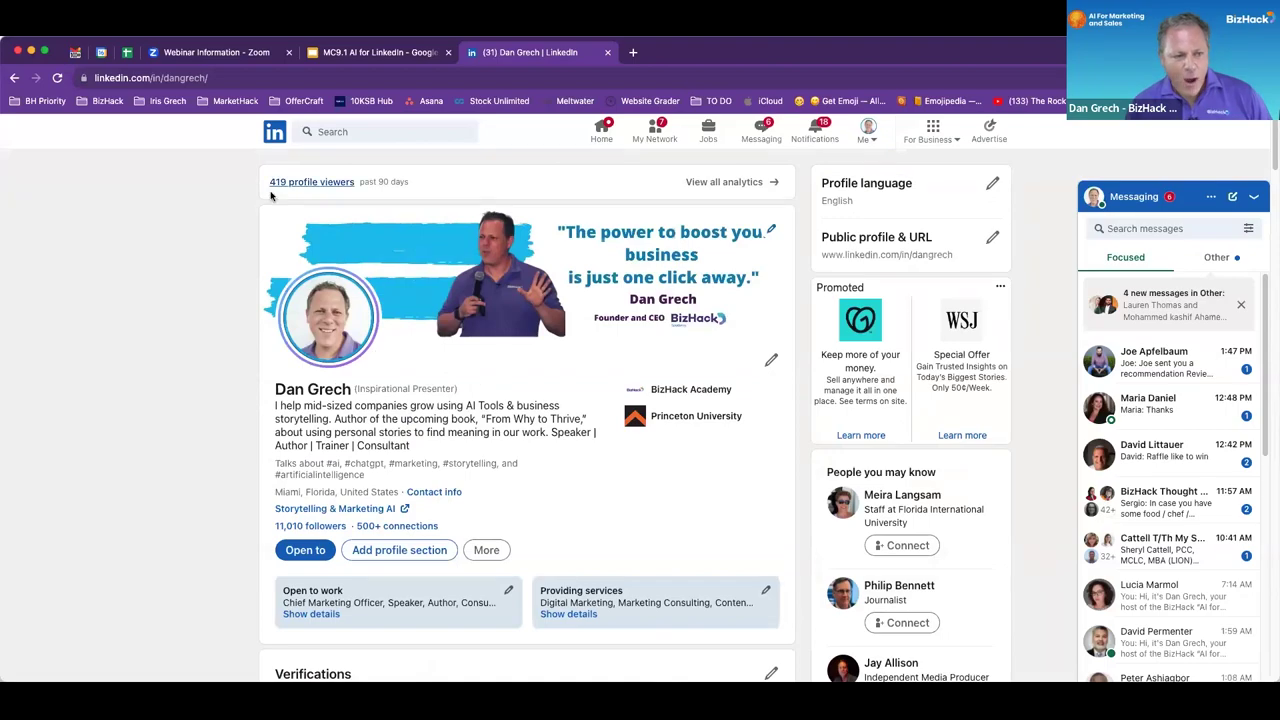
scroll(370, 350, "down", 10)
scroll(356, 349, "down", 15)
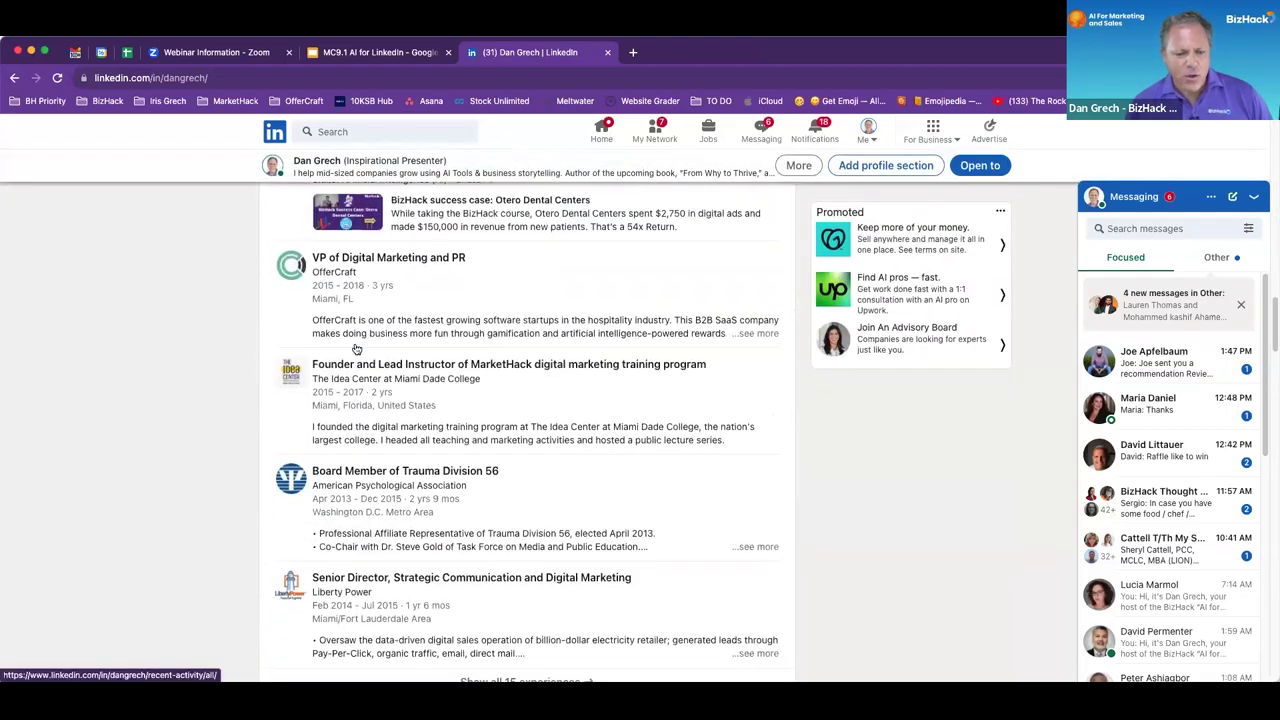
scroll(356, 343, "down", 12)
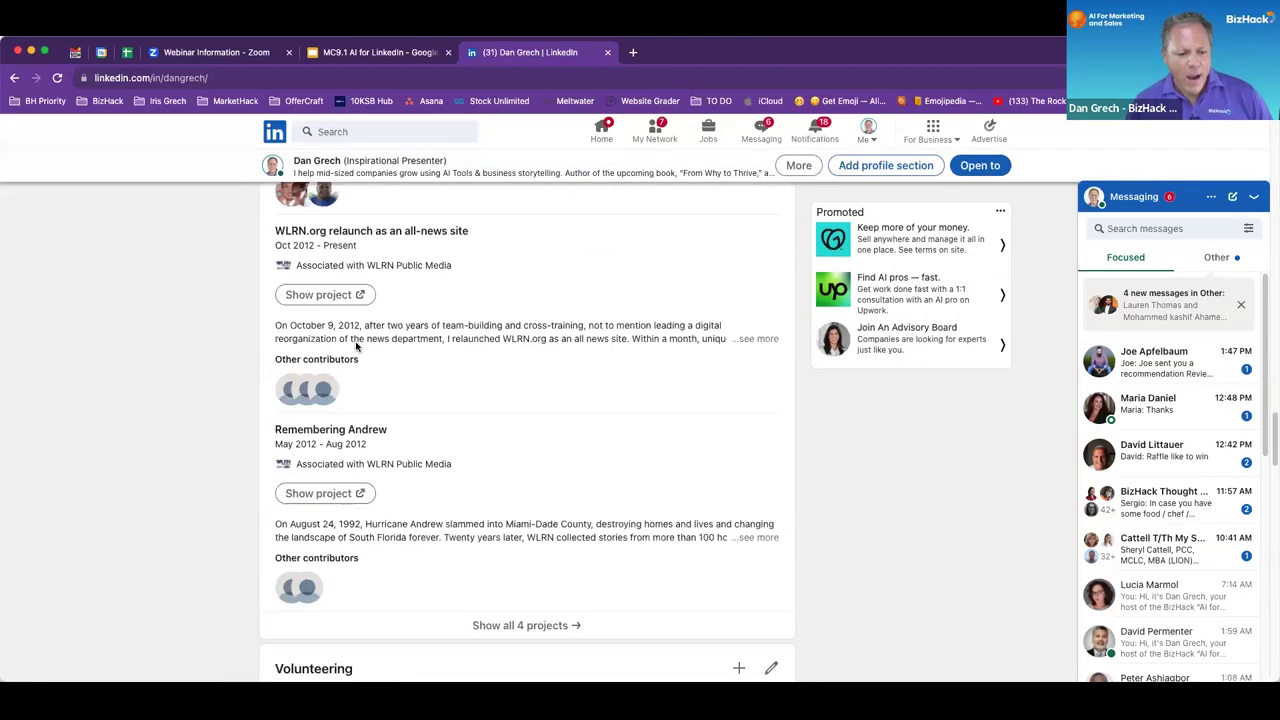
scroll(356, 346, "down", 5)
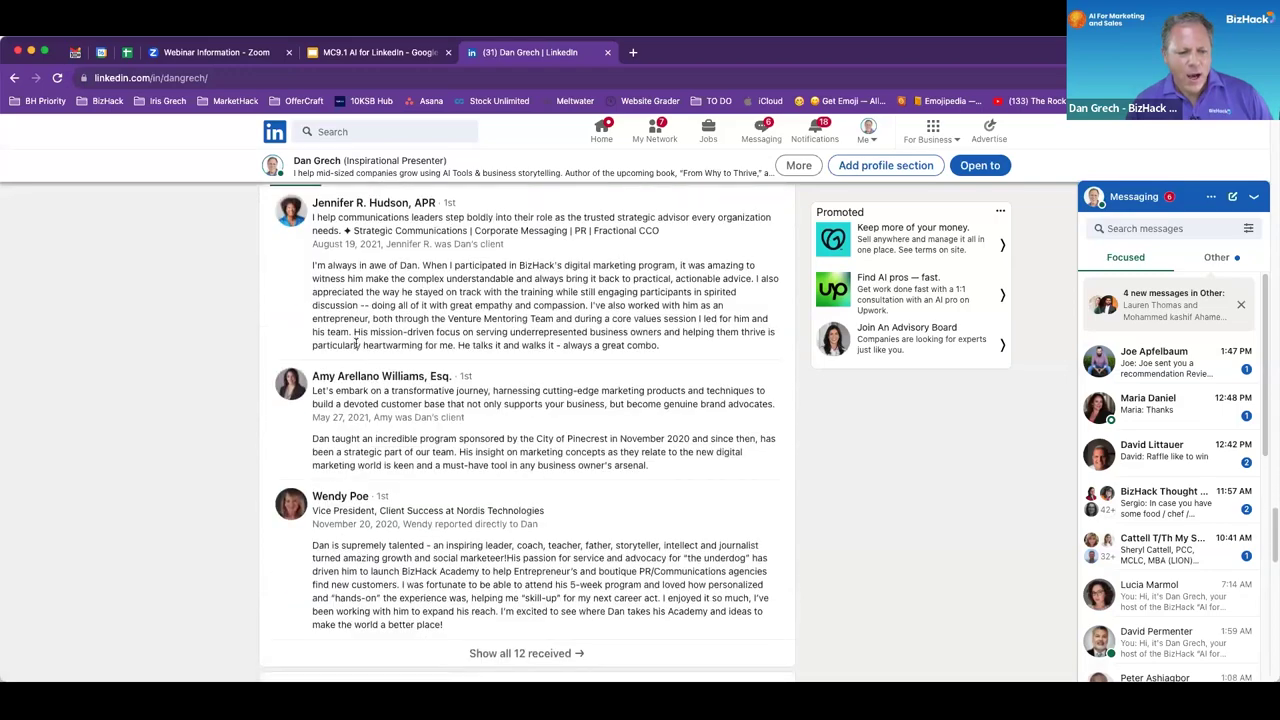
scroll(533, 439, "up", 5)
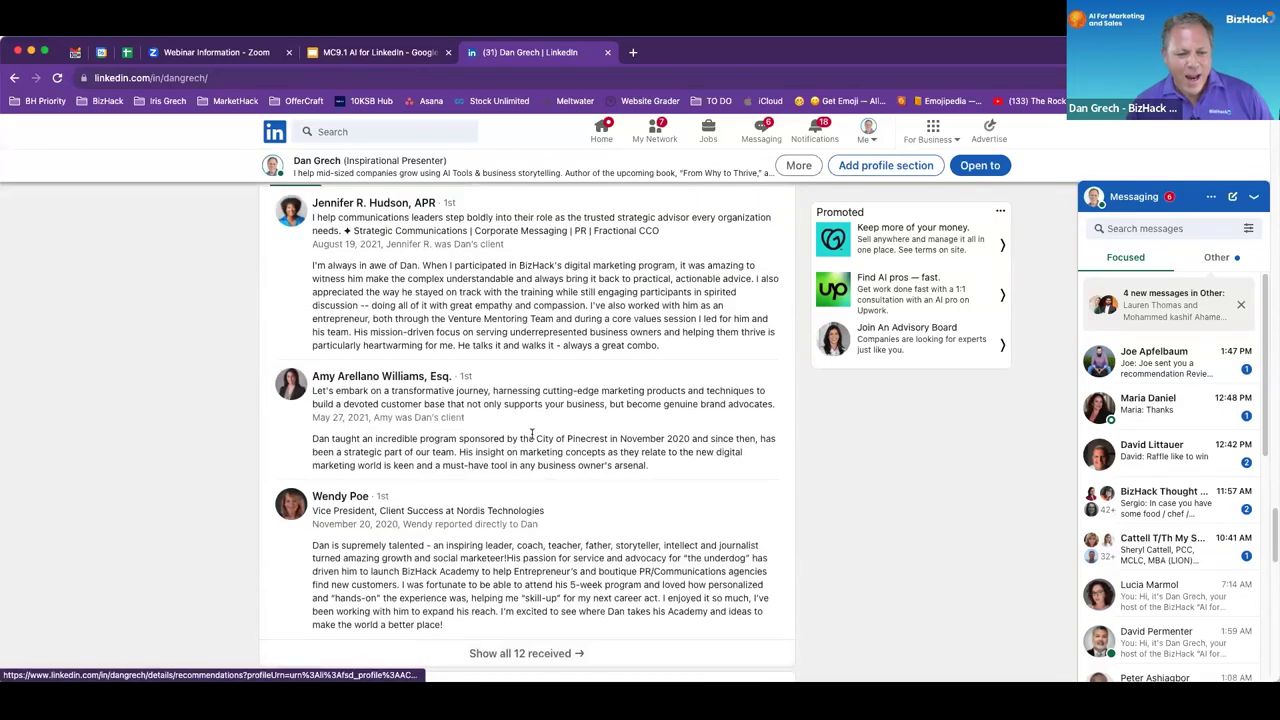
left_click(355, 272)
scroll(486, 430, "down", 5)
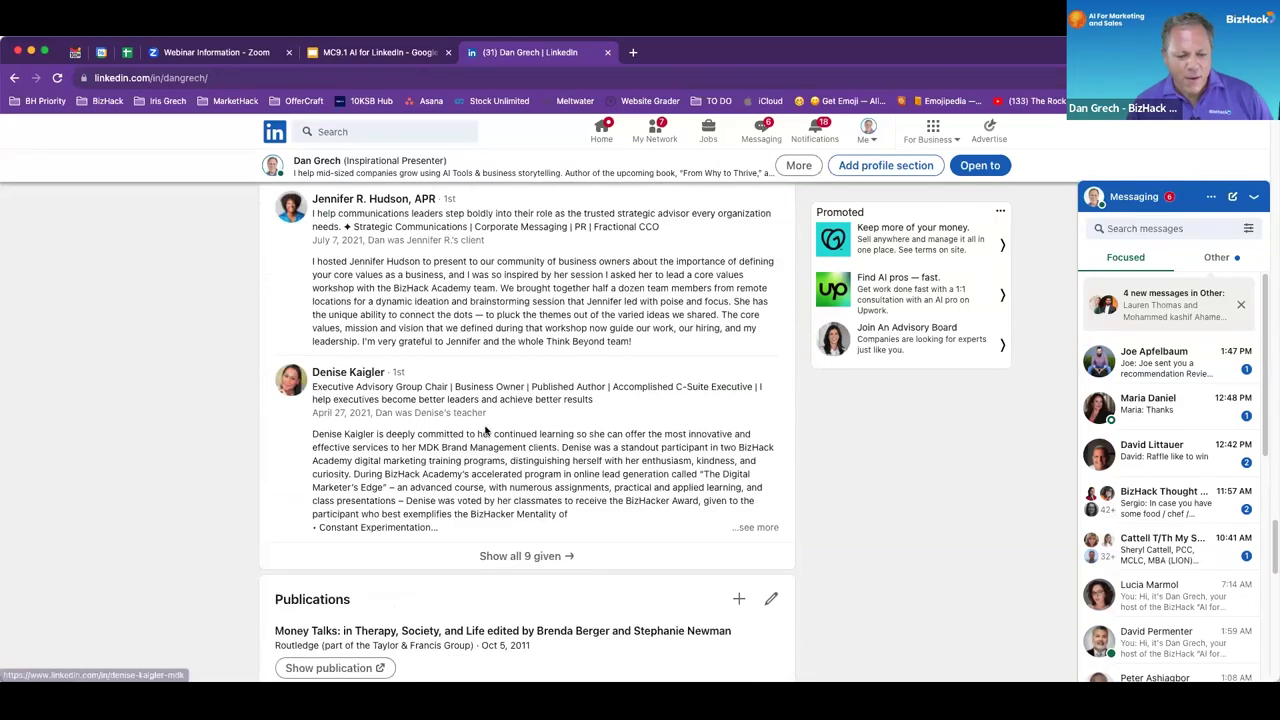
scroll(517, 390, "up", 4)
scroll(517, 392, "up", 3)
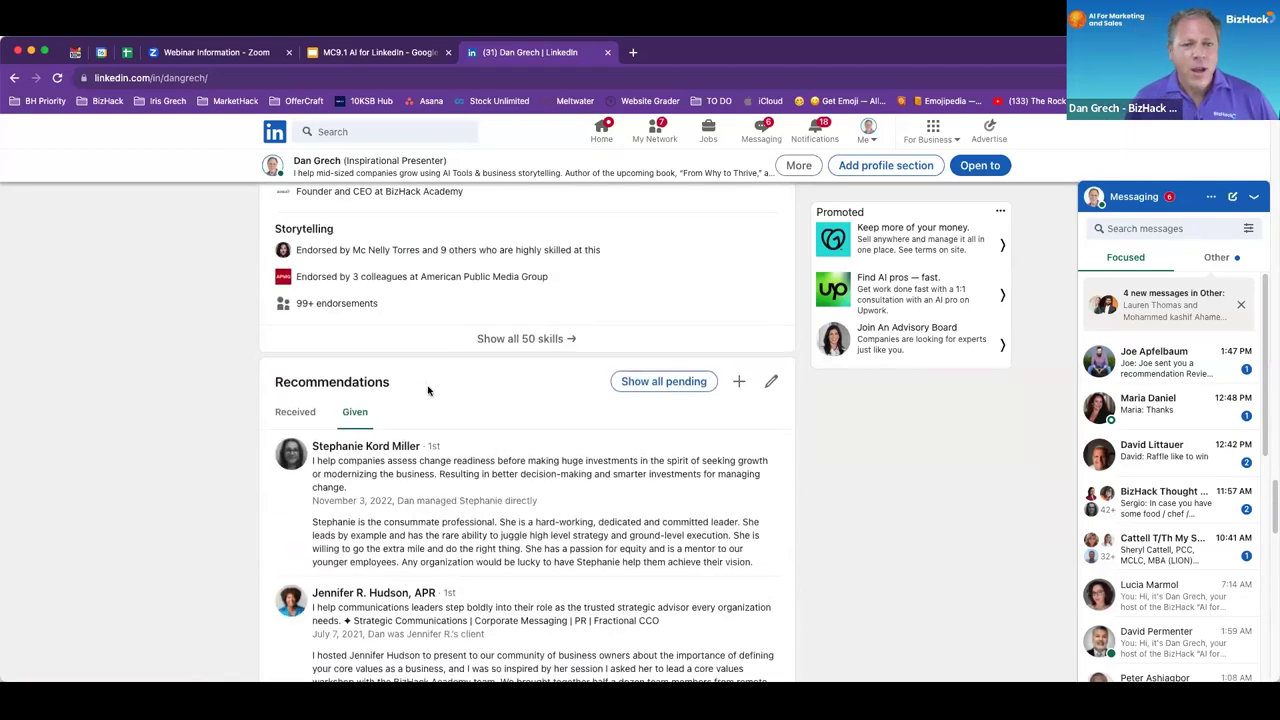
Step: Open all pending recommendations, add the new received one to the profile, and return
left_click(660, 386)
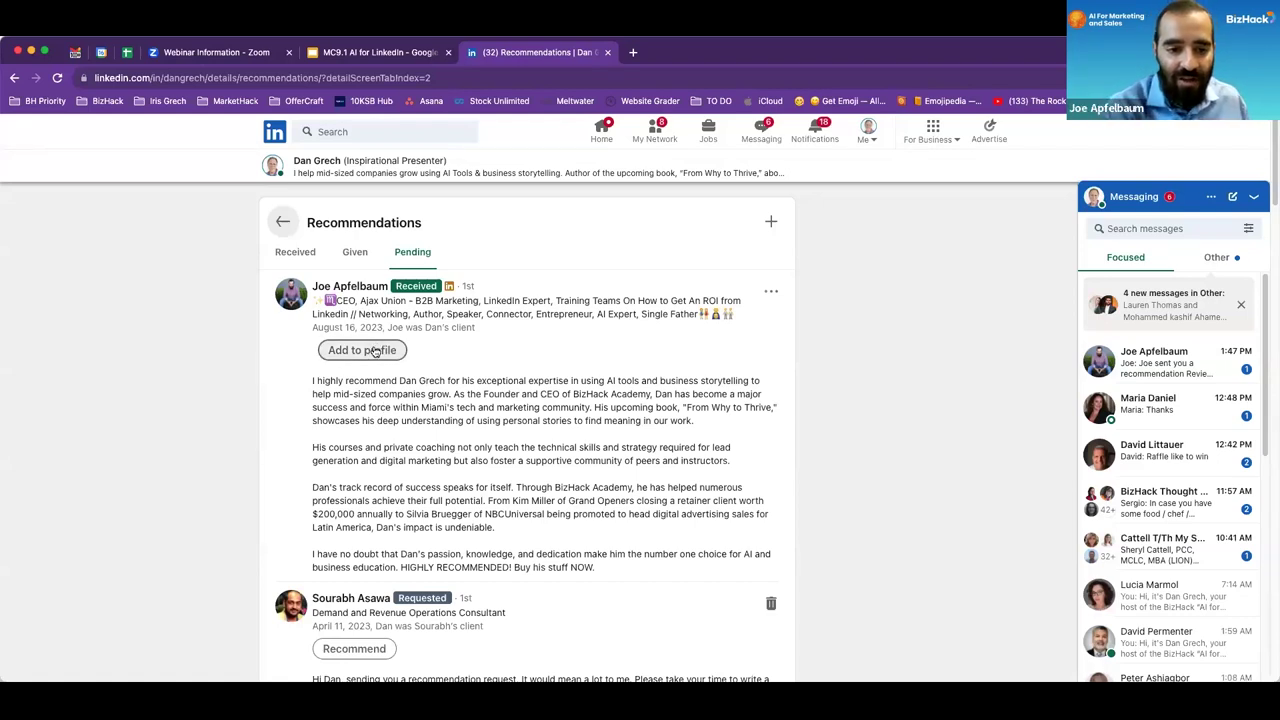
left_click(375, 350)
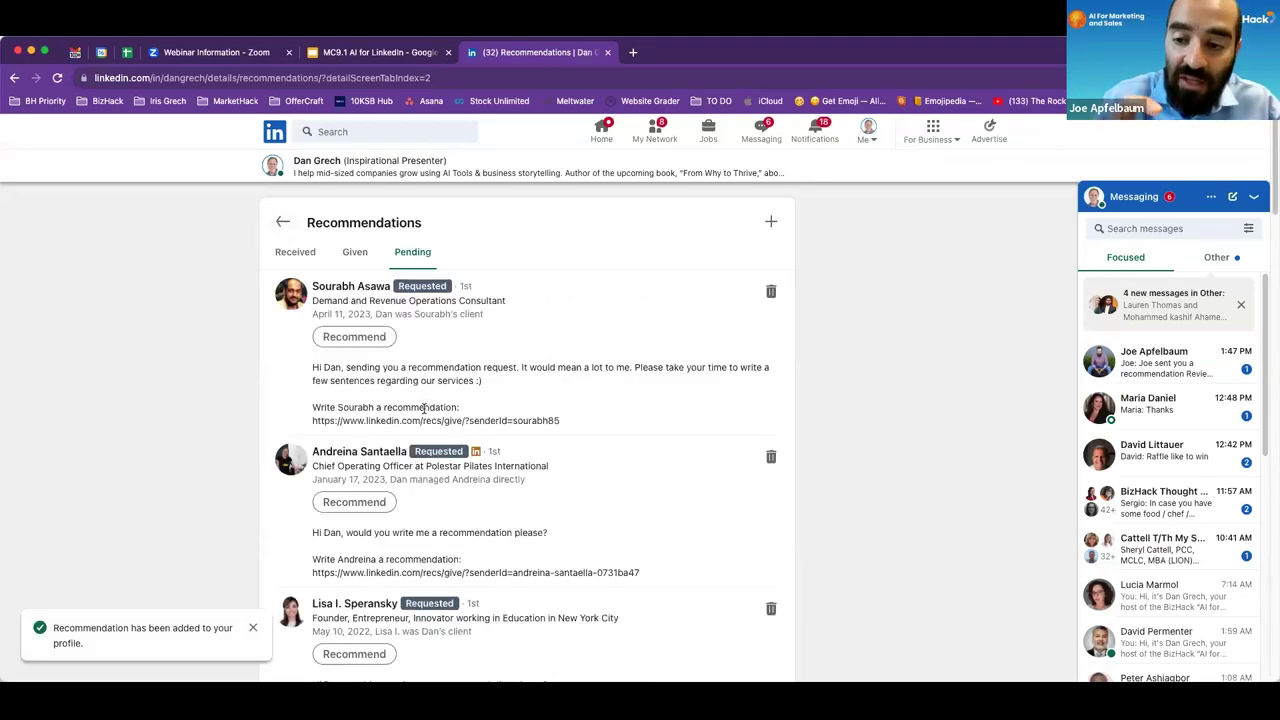
scroll(424, 408, "down", 10)
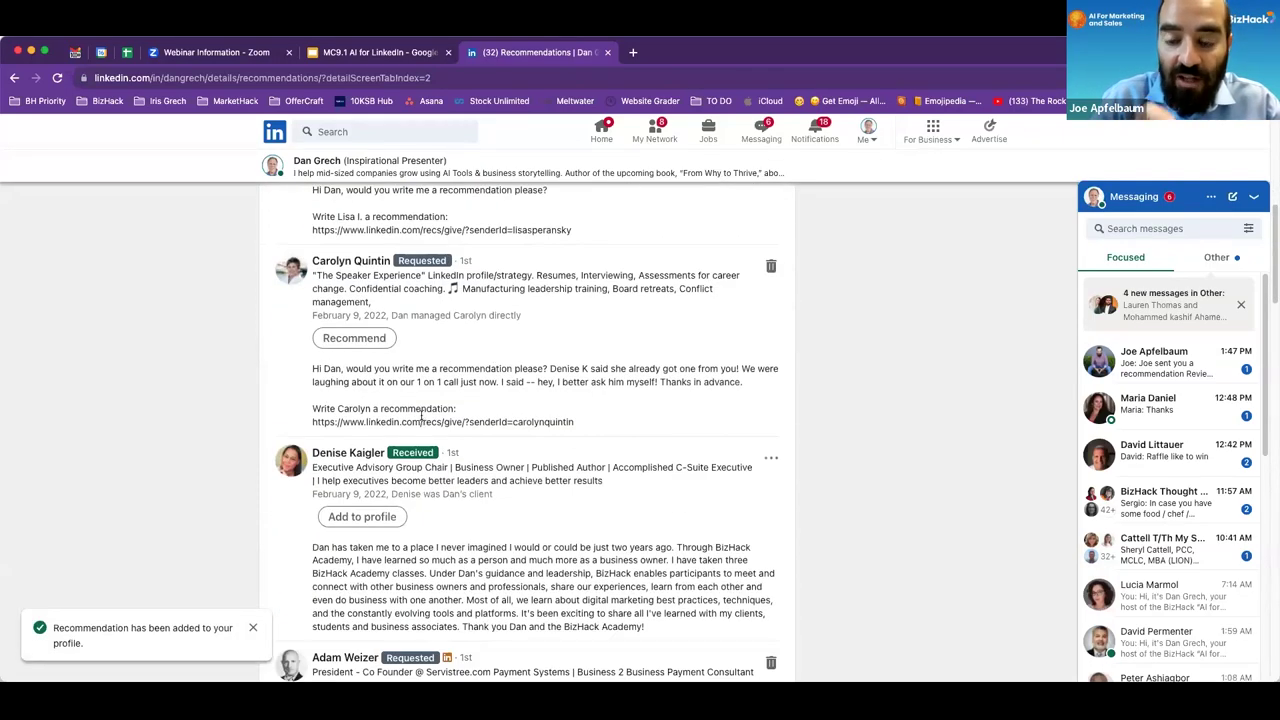
scroll(421, 415, "up", 10)
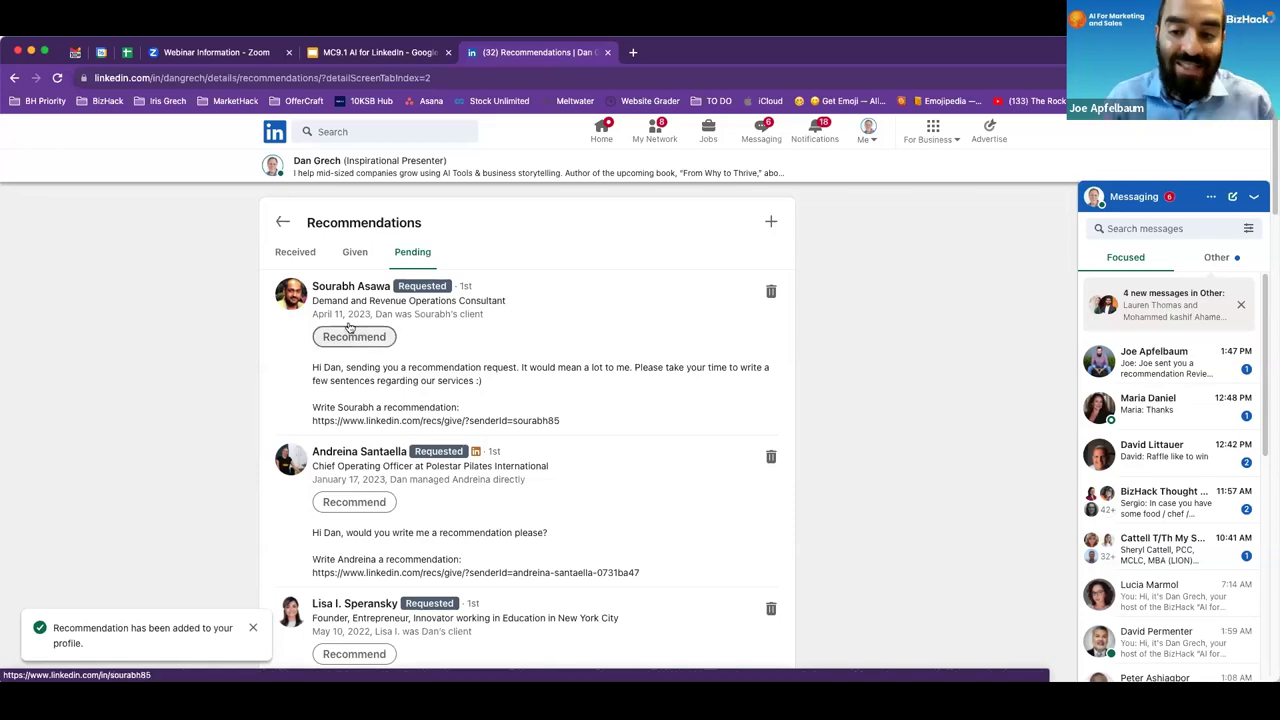
left_click(283, 222)
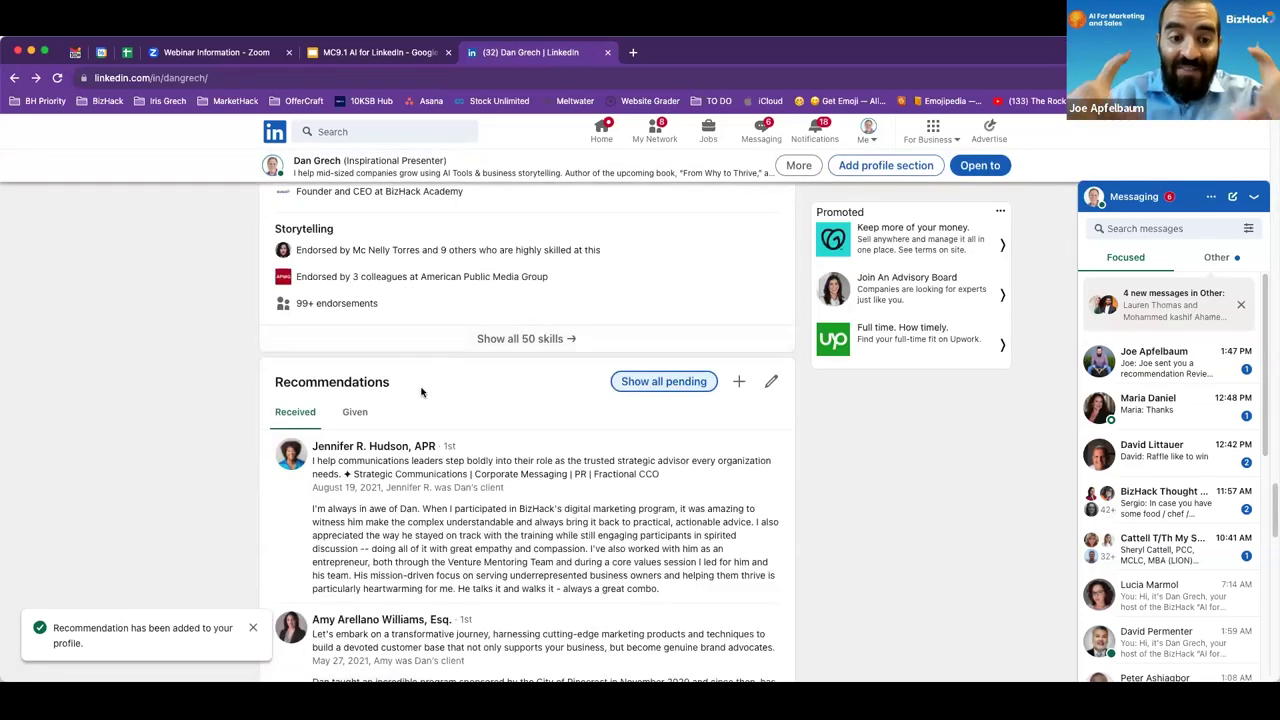
Step: Reload the profile, hide Messaging, and scroll until the new recommendation tops the Received list
left_click(57, 78)
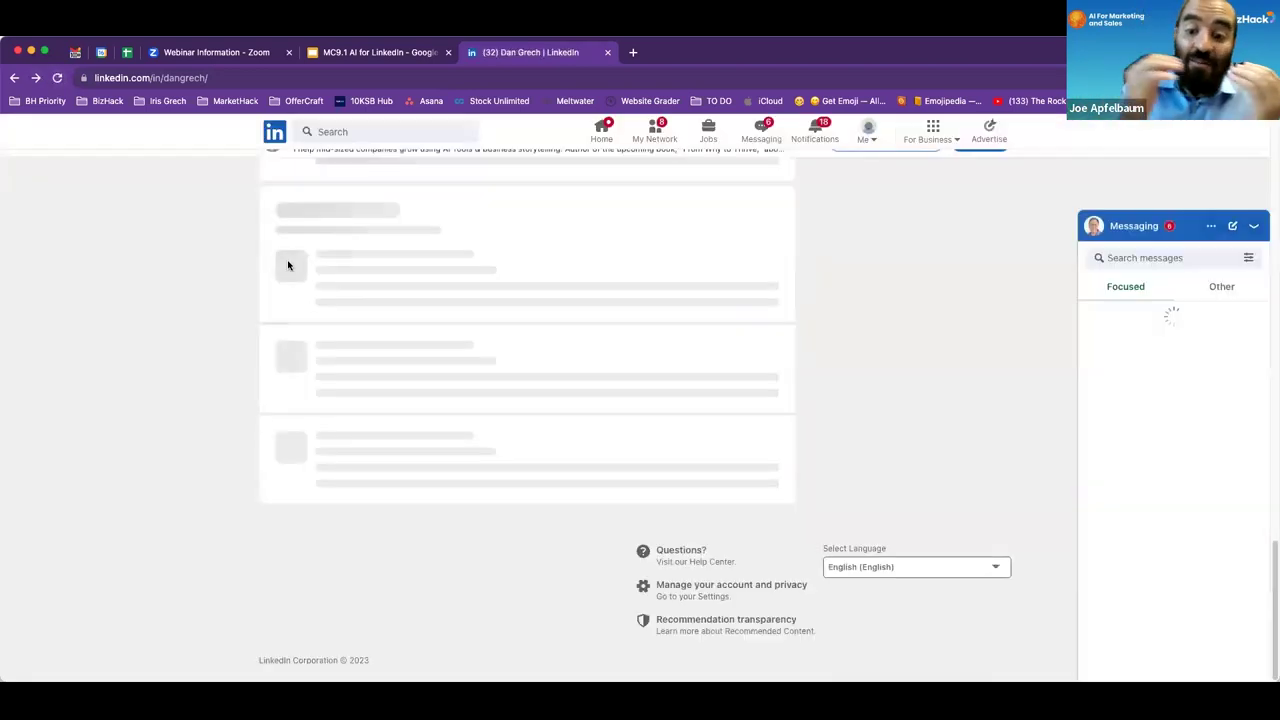
scroll(365, 336, "down", 6)
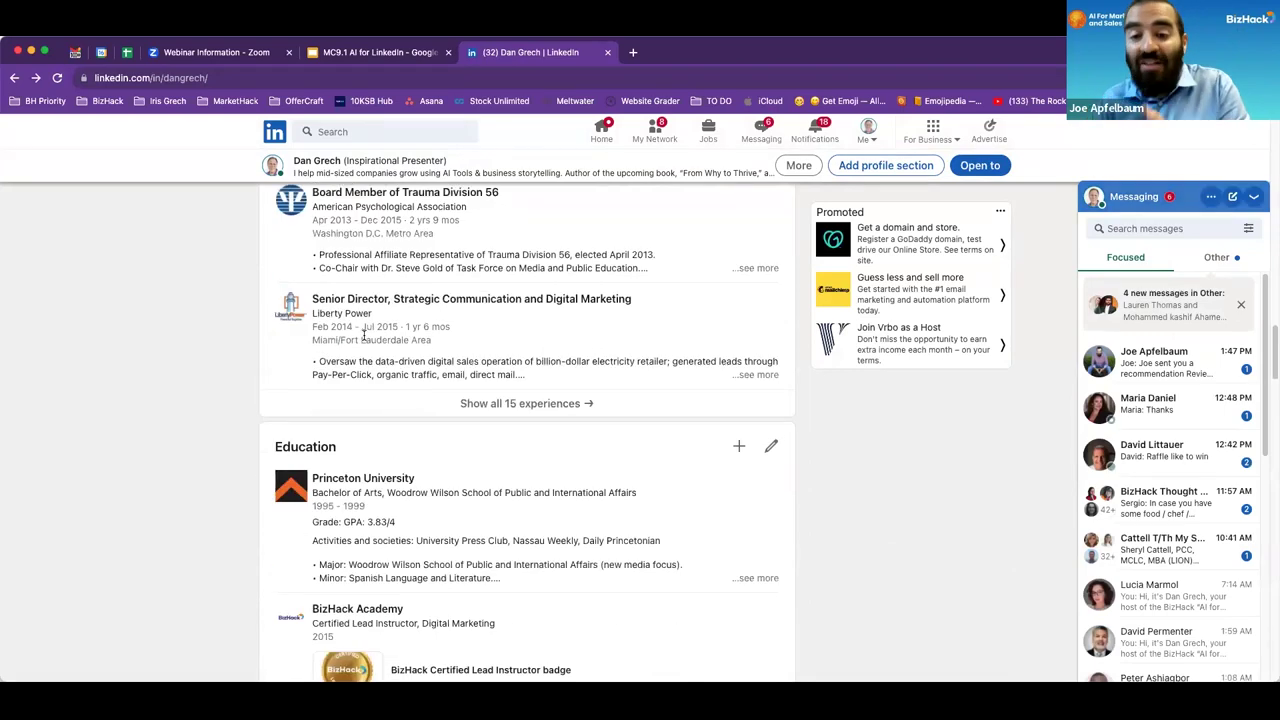
scroll(362, 336, "down", 5)
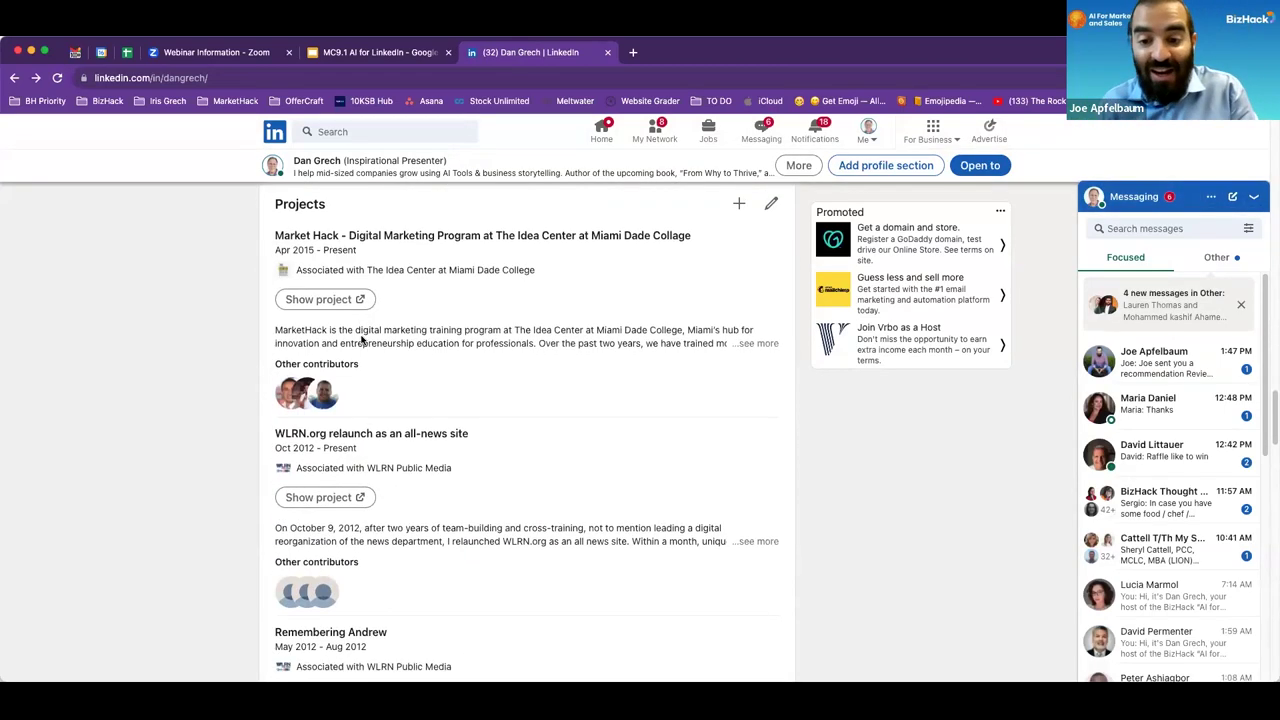
left_click(1160, 196)
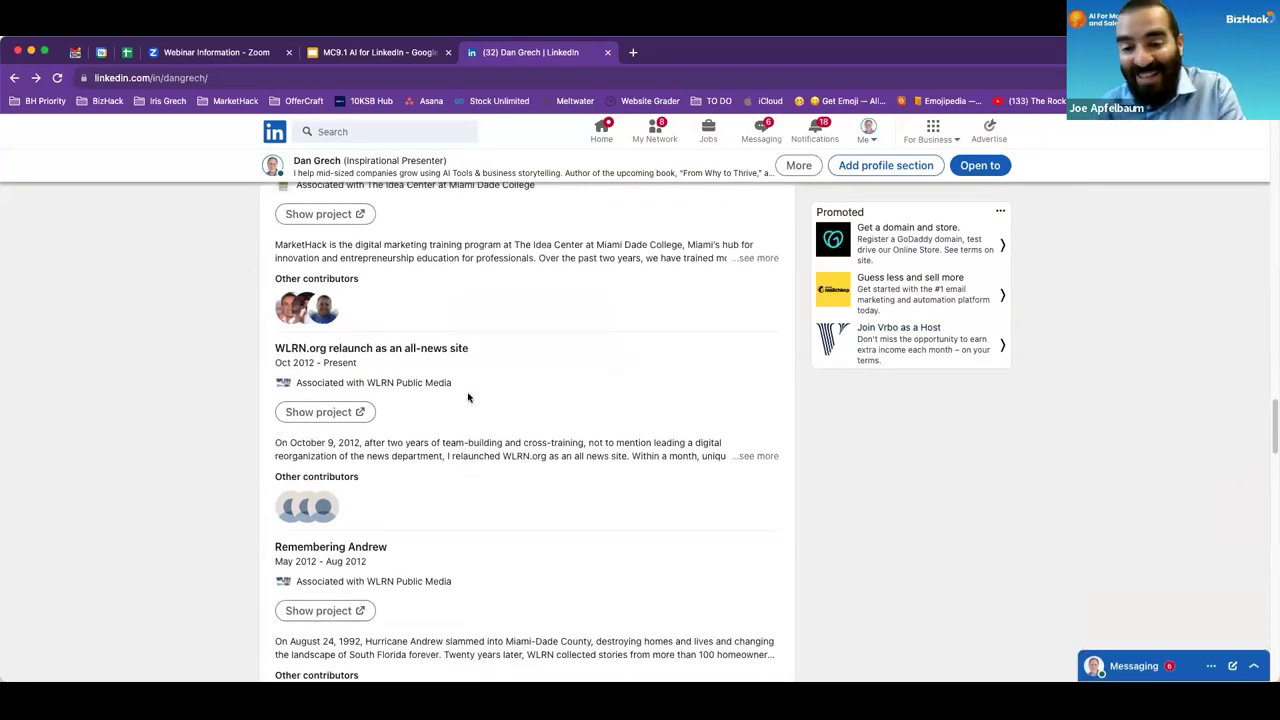
scroll(423, 409, "down", 5)
scroll(423, 414, "down", 5)
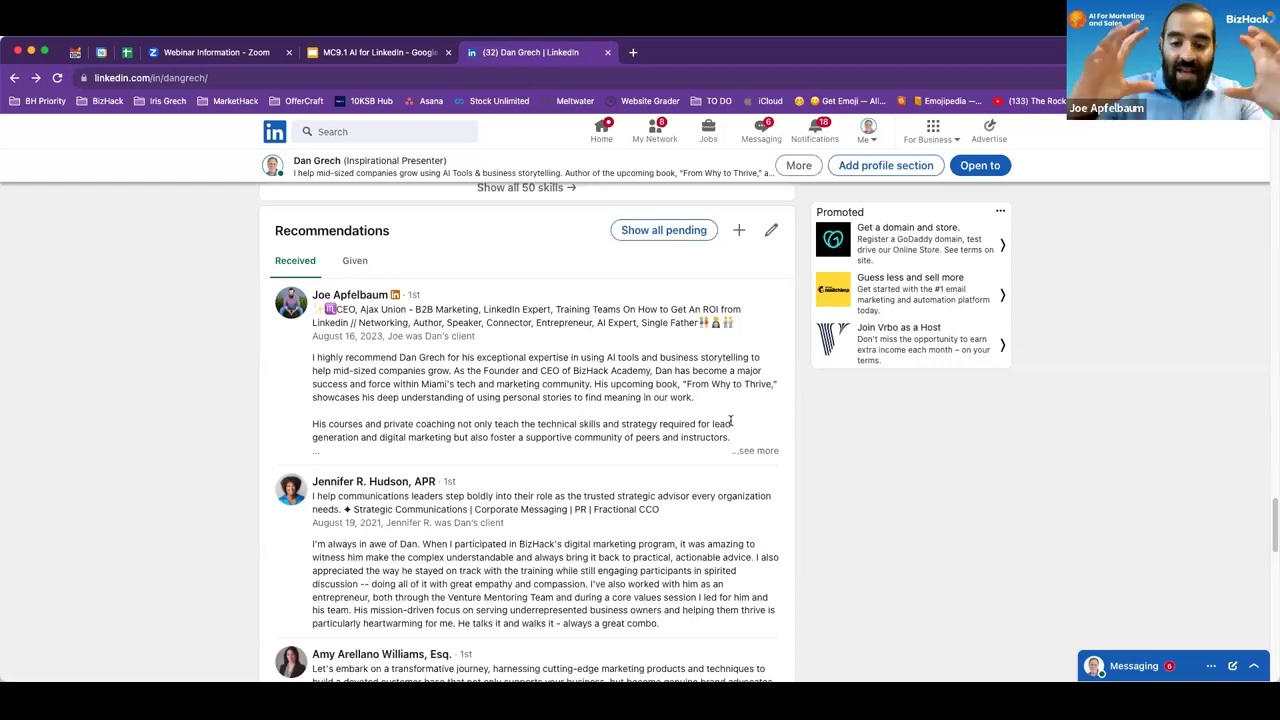
Step: Expand the top Received recommendation to show its full text ending 'Buy his stuff NOW.'
left_click(756, 451)
scroll(534, 418, "down", 1)
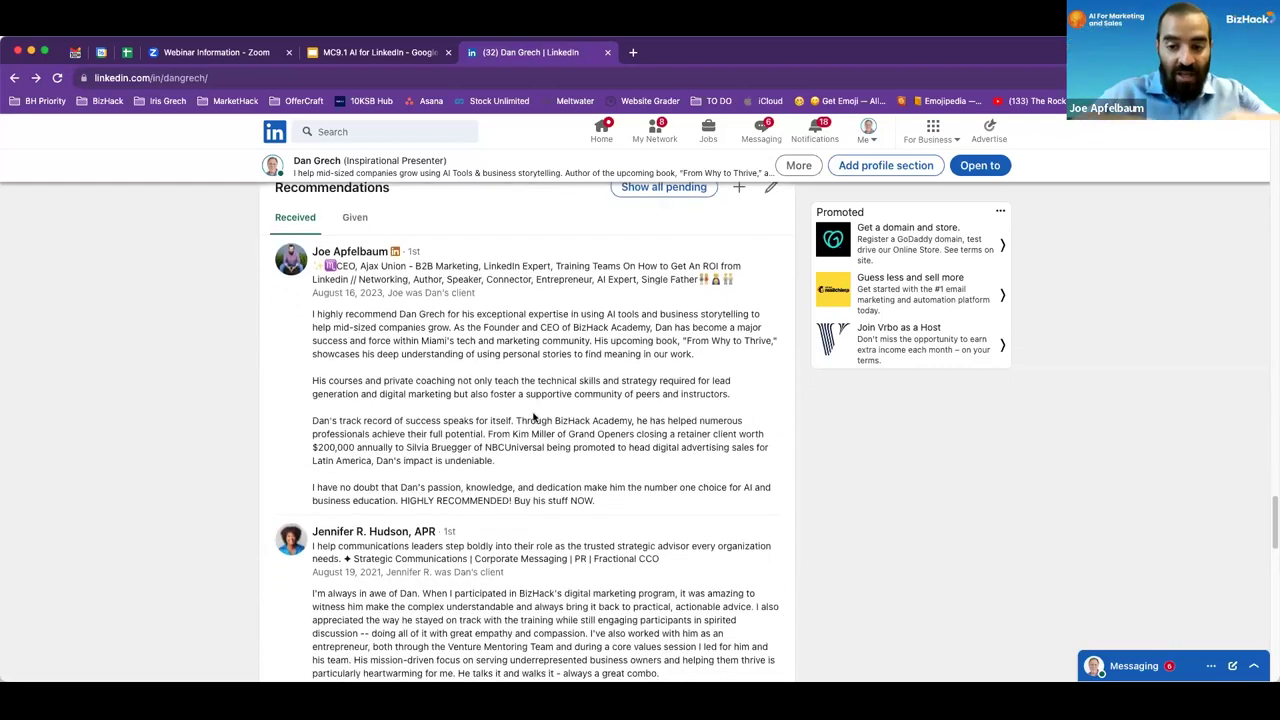
scroll(533, 414, "up", 1)
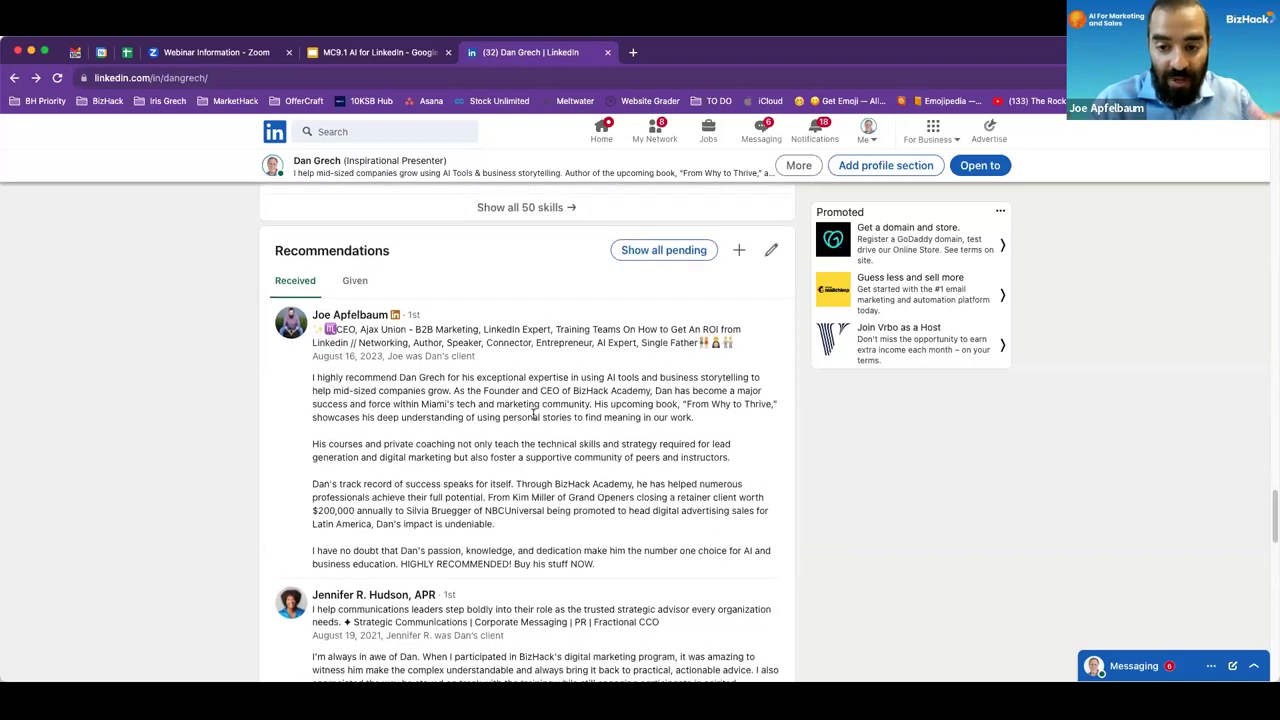